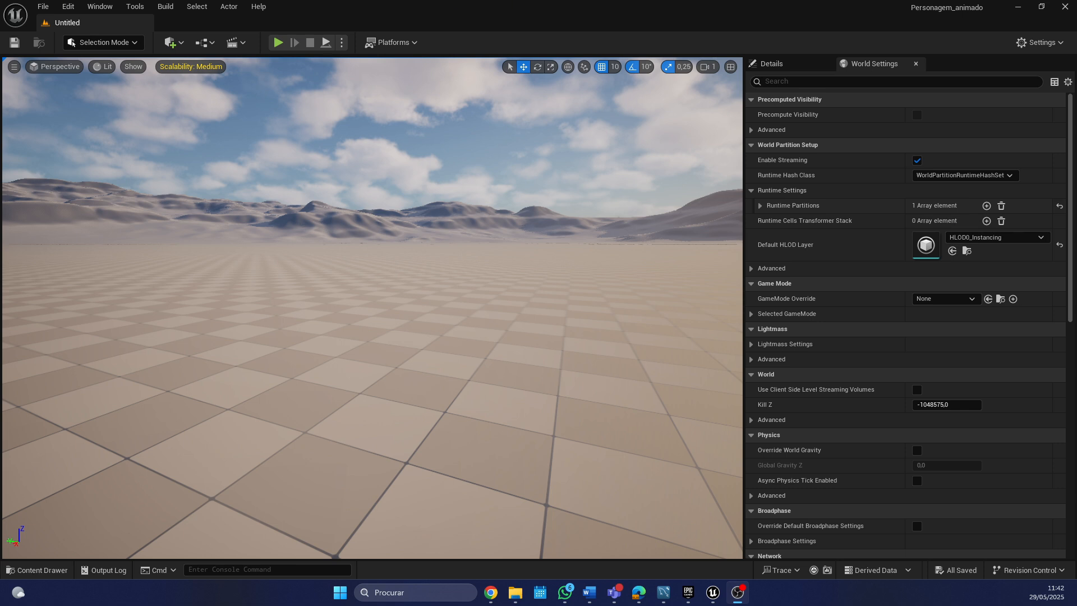
{"action": "left_click", "coordinate": [35, 570]}
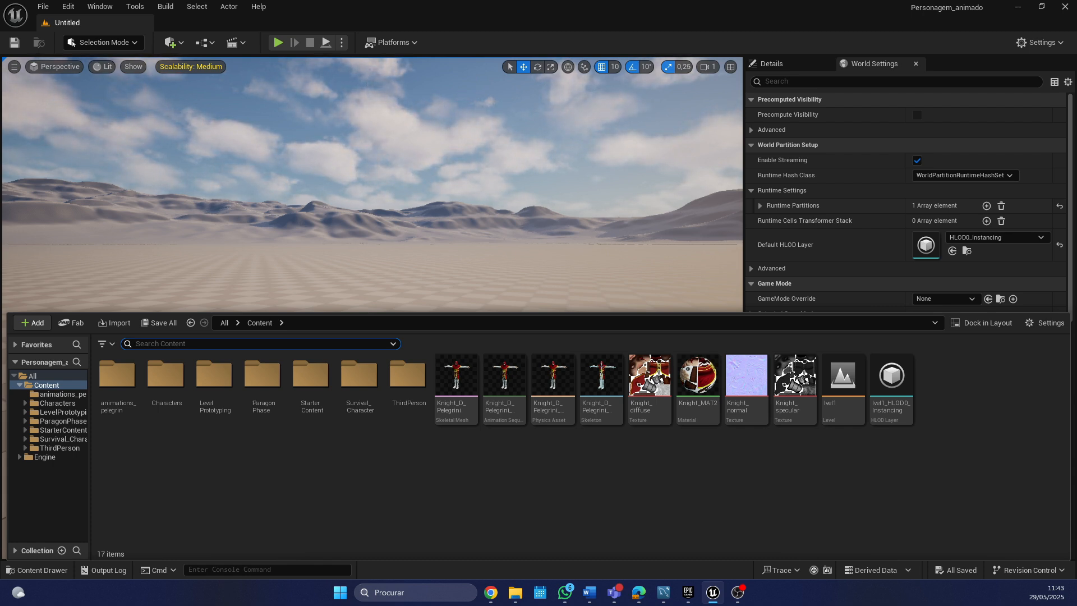
{"action": "right_click", "coordinate": [378, 487]}
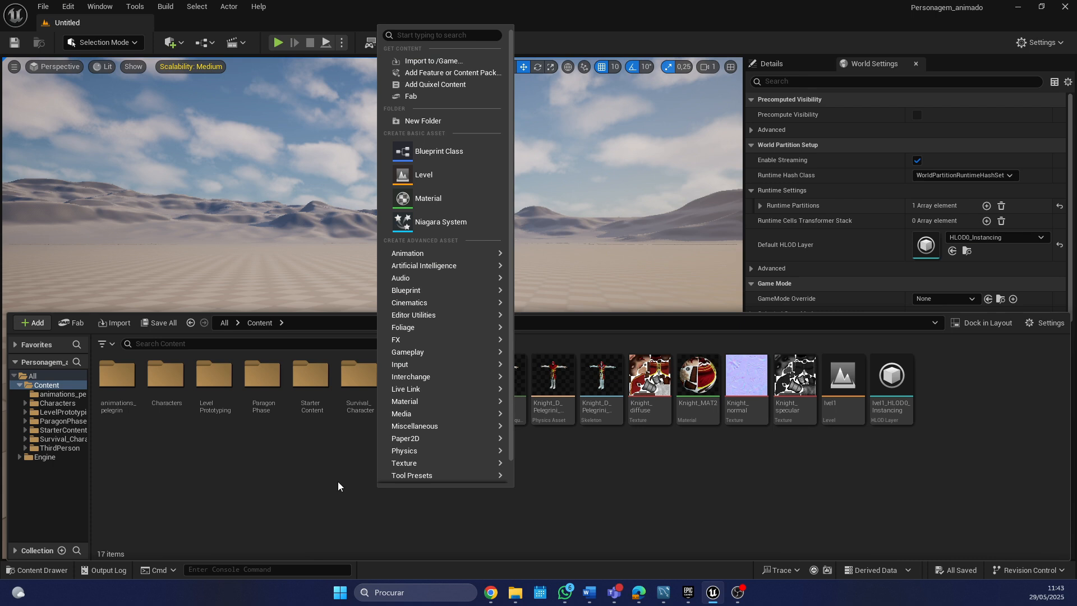
{"action": "right_click", "coordinate": [328, 466]}
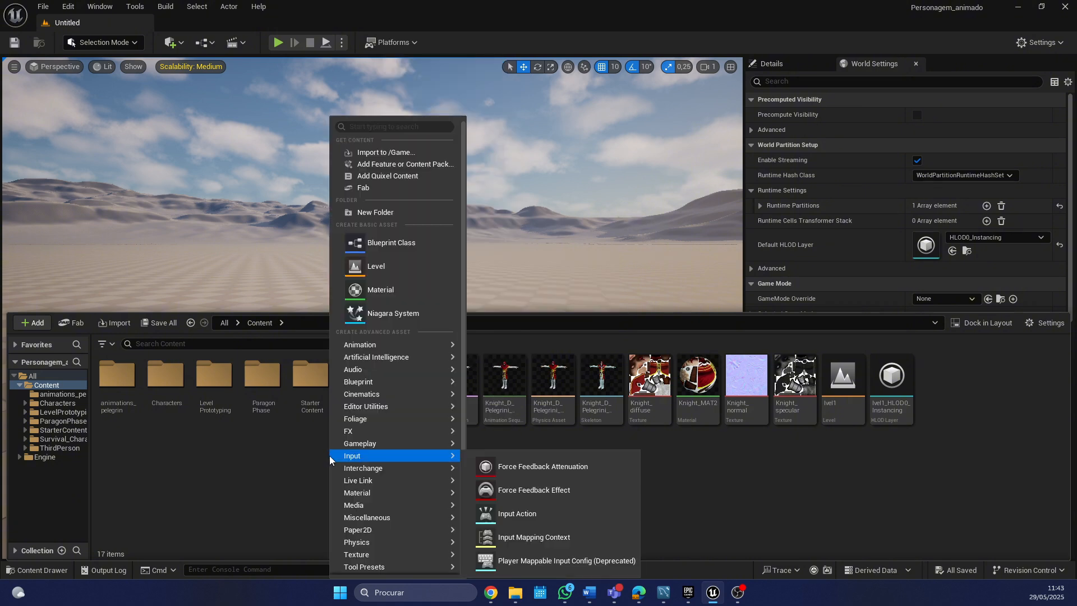
{"action": "mouse_move", "coordinate": [380, 343]}
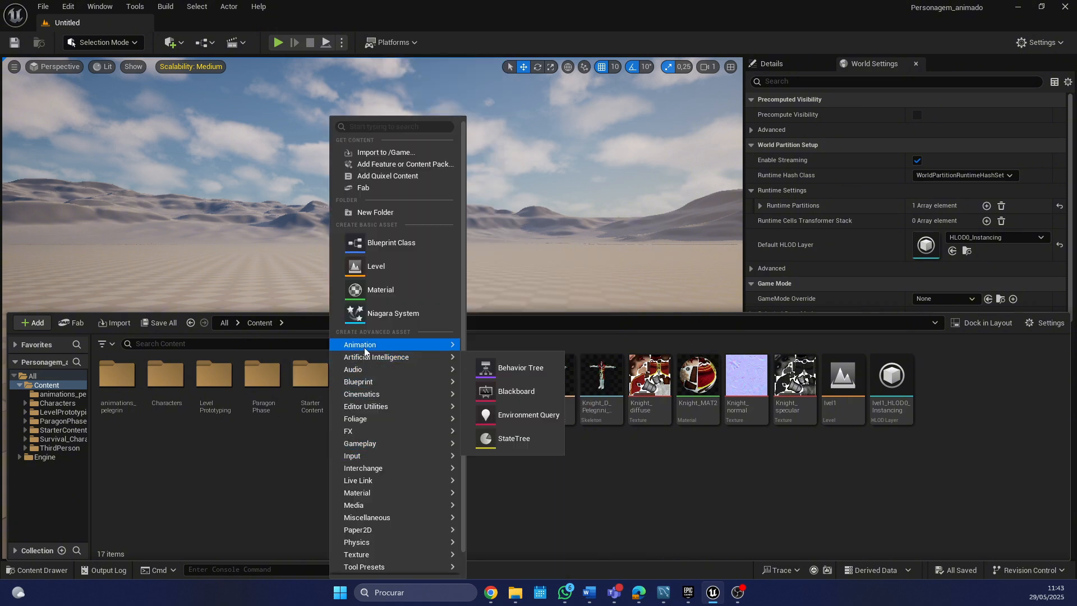
{"action": "left_click", "coordinate": [237, 511]}
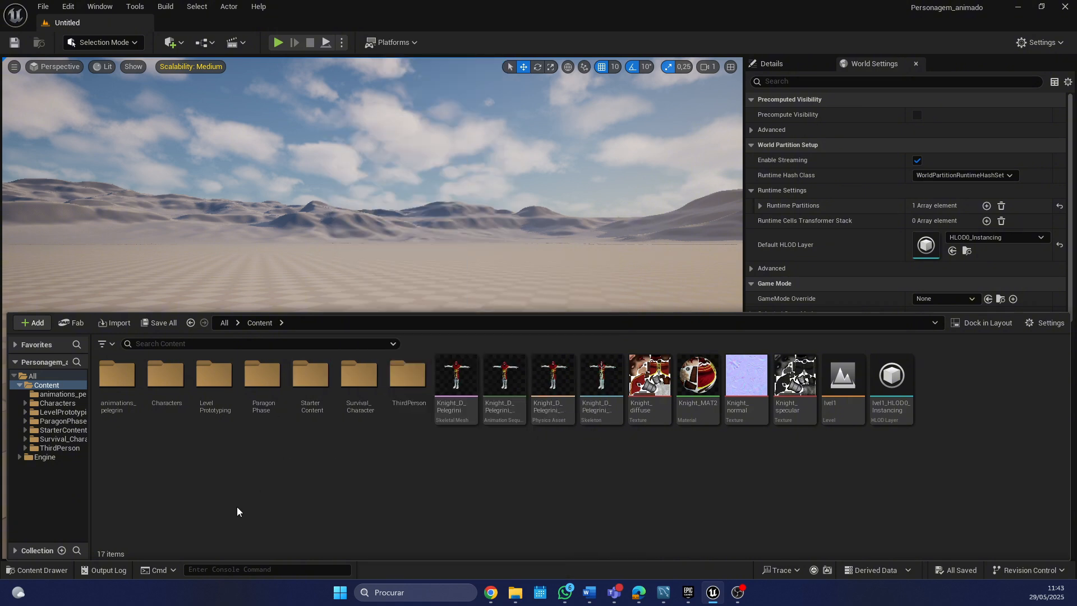
{"action": "left_click", "coordinate": [181, 46]}
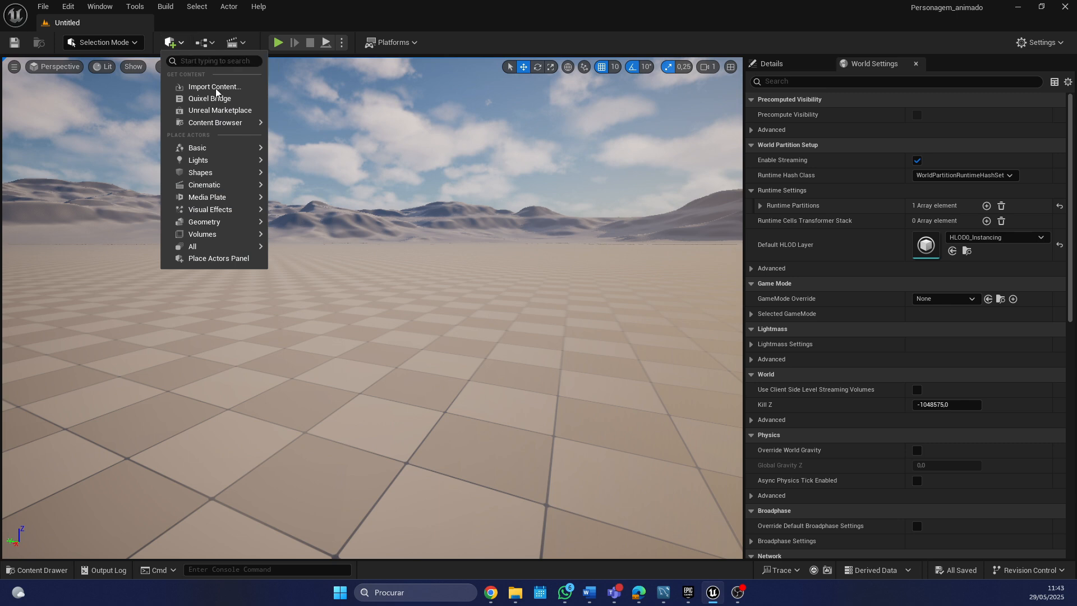
{"action": "mouse_move", "coordinate": [218, 122]}
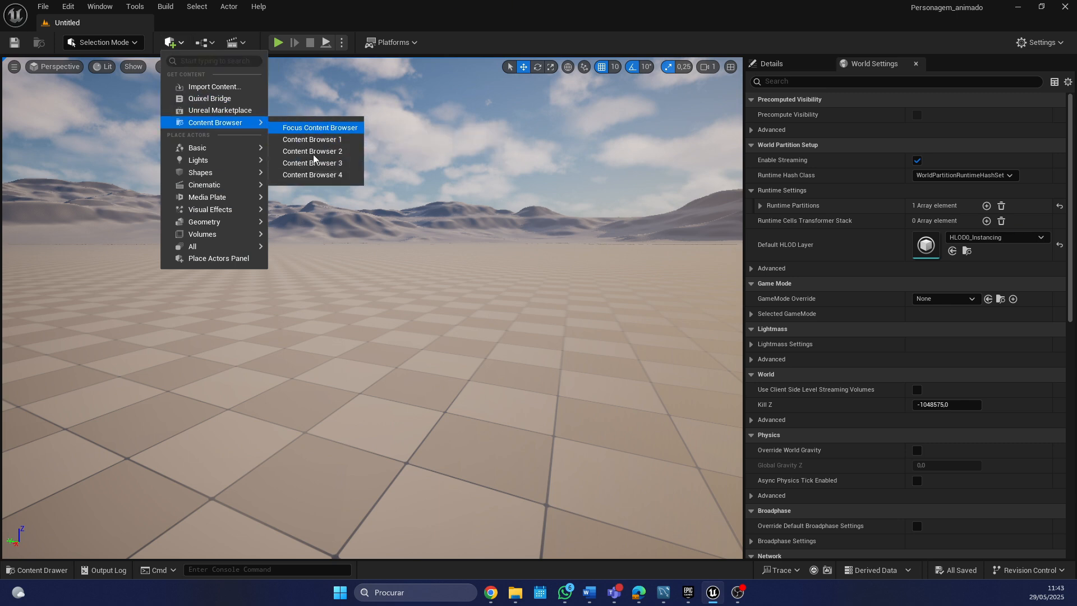
Step: Create an Animation Blueprint in the Content folder based on the Knight_D_Pelegrini_Skeleton skeleton
{"action": "left_click", "coordinate": [56, 571]}
{"action": "left_click", "coordinate": [56, 571]}
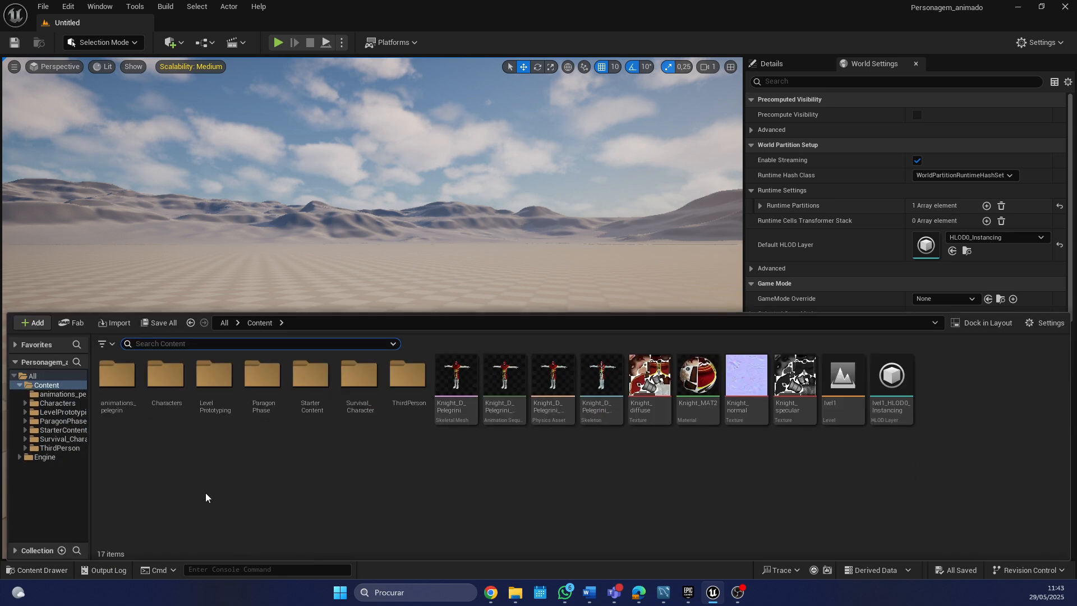
{"action": "right_click", "coordinate": [262, 446]}
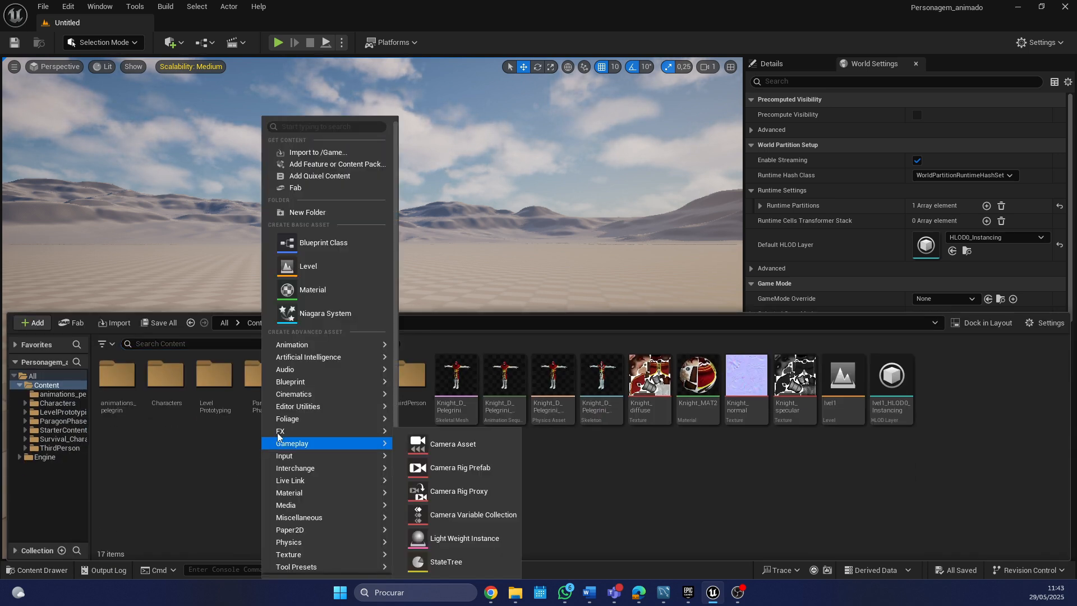
{"action": "mouse_move", "coordinate": [316, 346]}
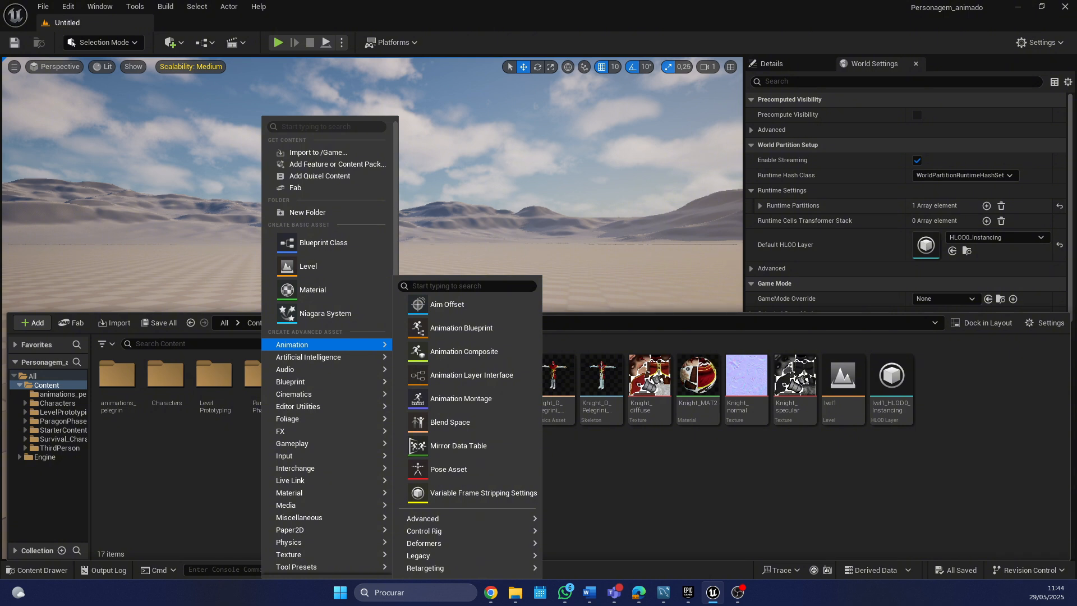
{"action": "left_click", "coordinate": [455, 329]}
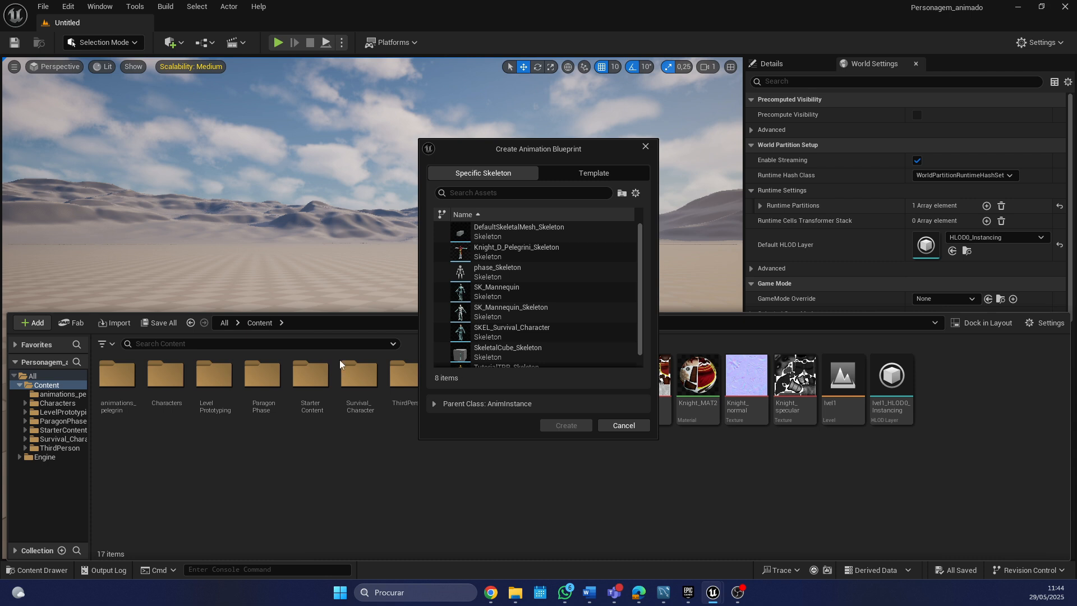
{"action": "left_click", "coordinate": [504, 253]}
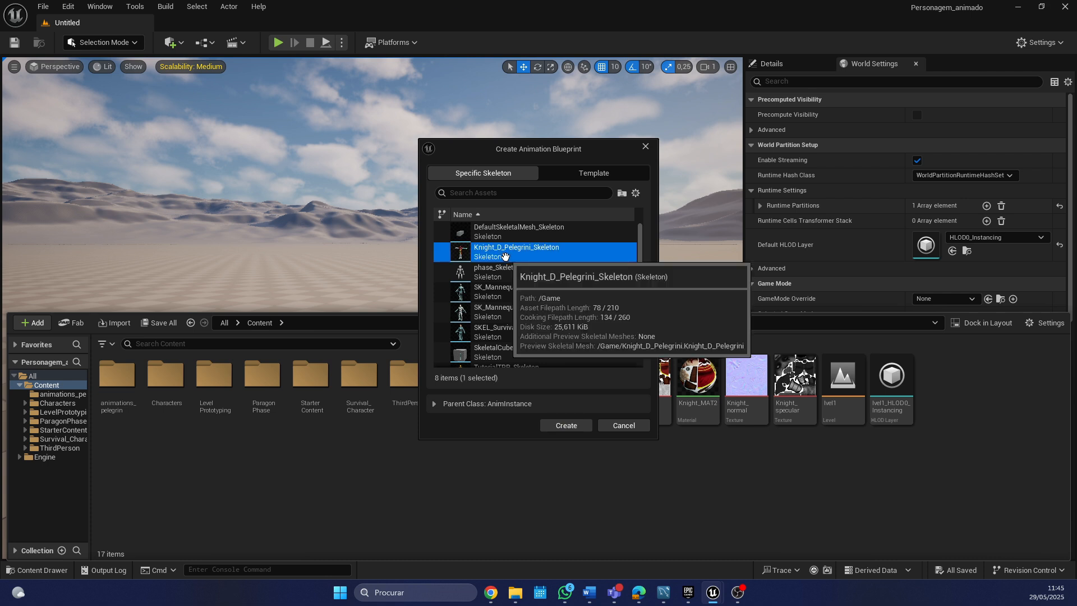
{"action": "left_click", "coordinate": [559, 427]}
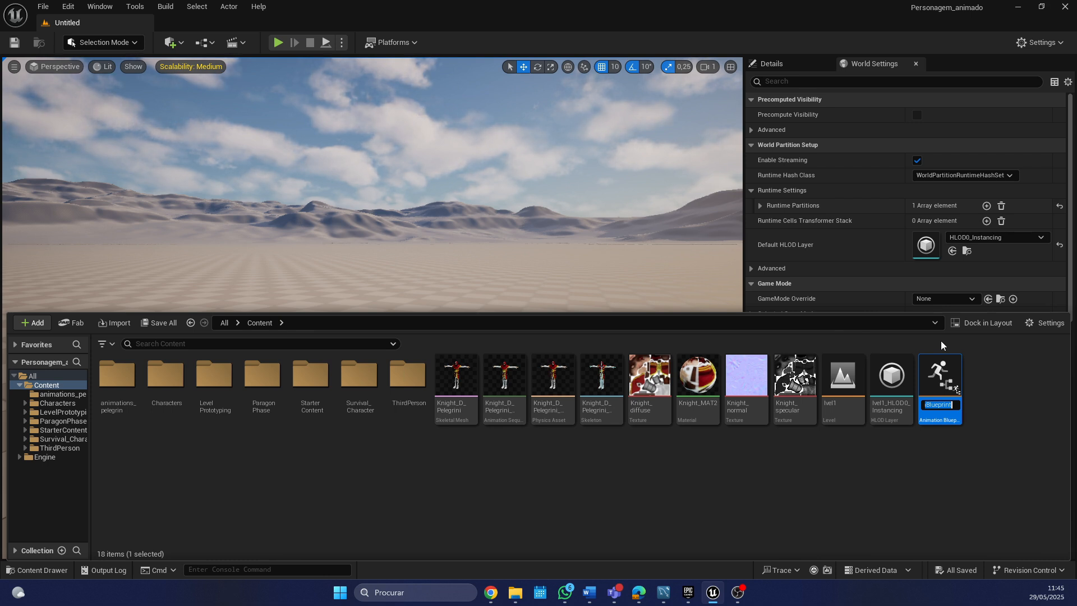
Step: Name the new Animation Blueprint ABP_Pelegrini
{"action": "type", "text": "ABP"}
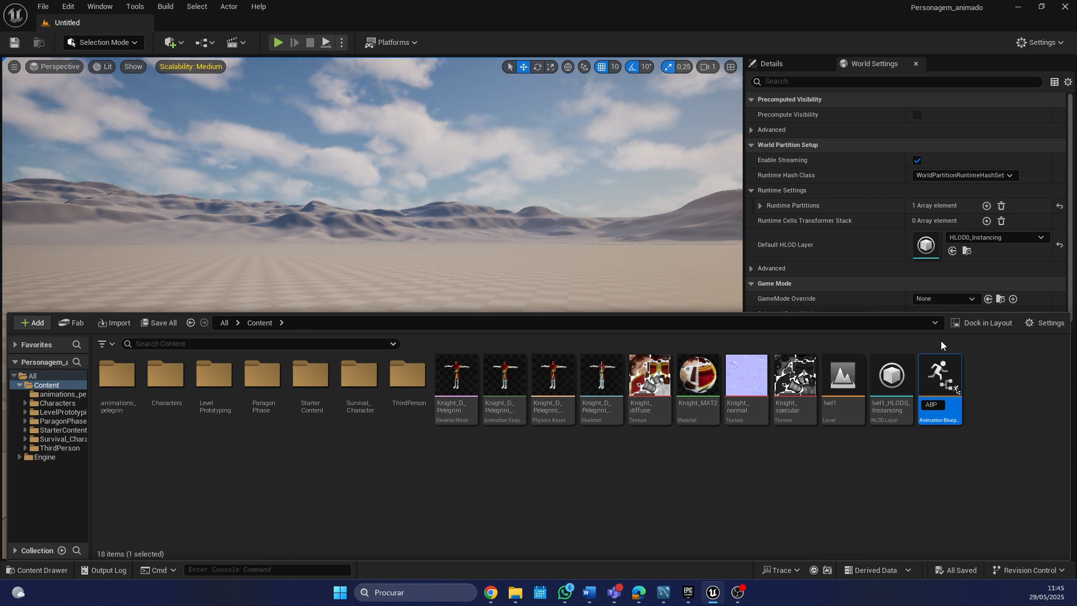
{"action": "type", "text": "_"}
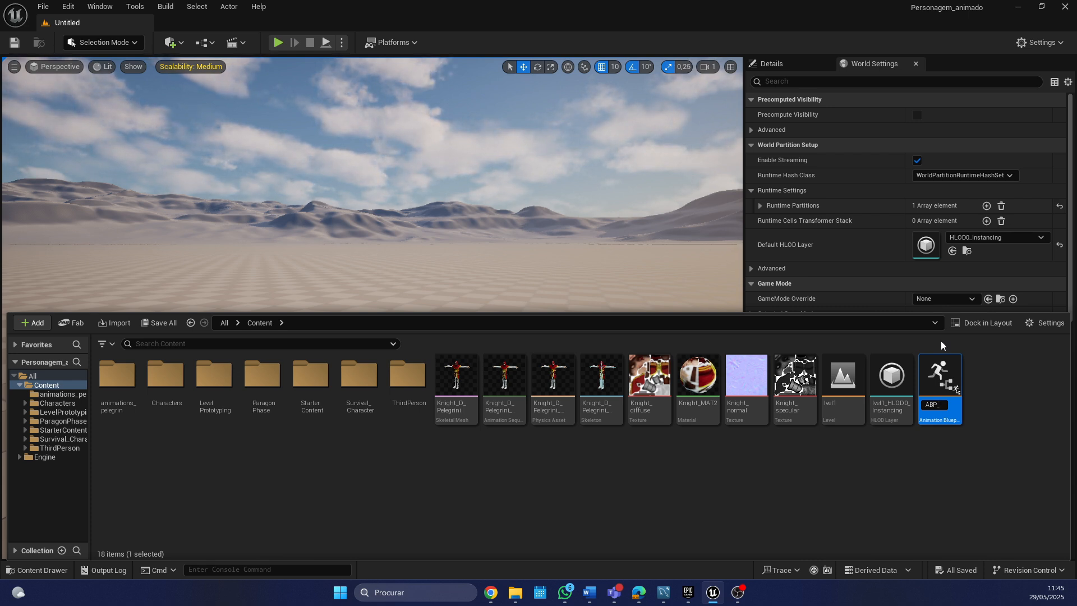
{"action": "type", "text": "pelgrin"}
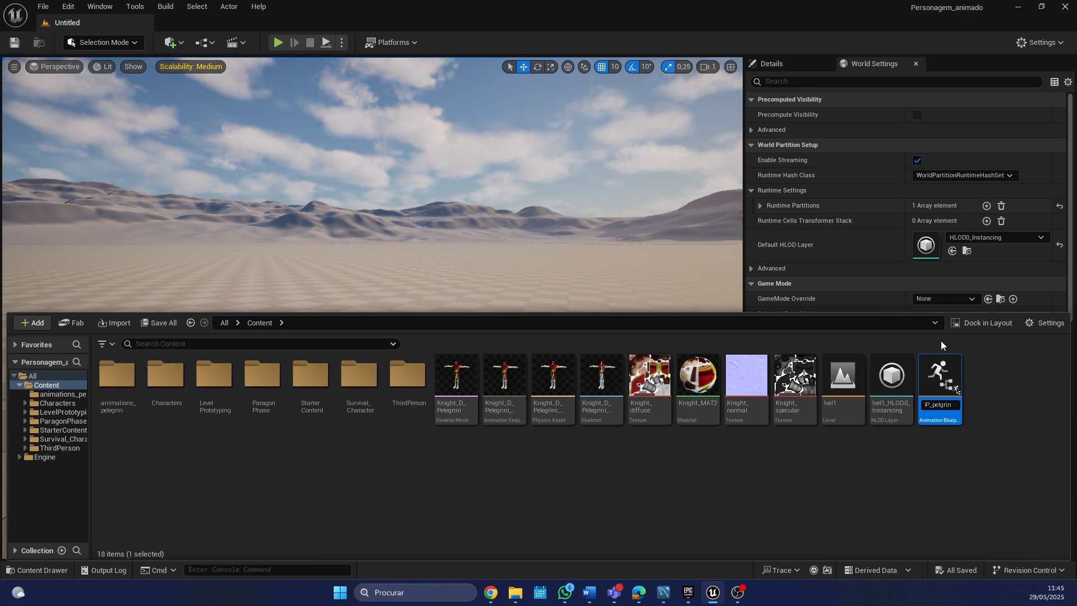
{"action": "key", "text": "BackSpace"}
{"action": "key", "text": "BackSpace"}
{"action": "key", "text": "BackSpace"}
{"action": "key", "text": "BackSpace"}
{"action": "key", "text": "BackSpace"}
{"action": "key", "text": "BackSpace"}
{"action": "key", "text": "BackSpace"}
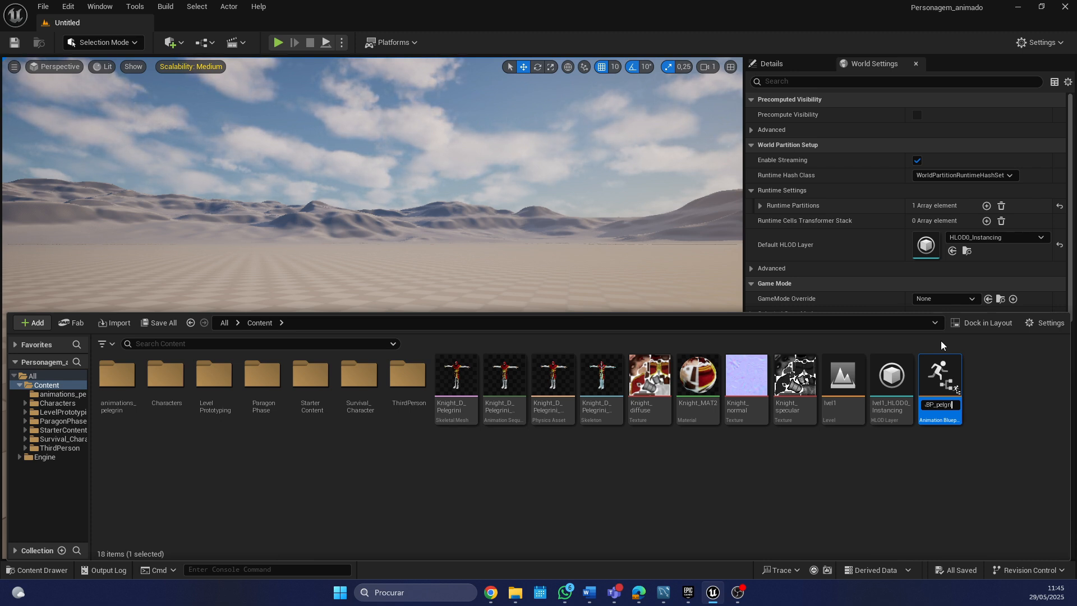
{"action": "type", "text": "Pelegrin"}
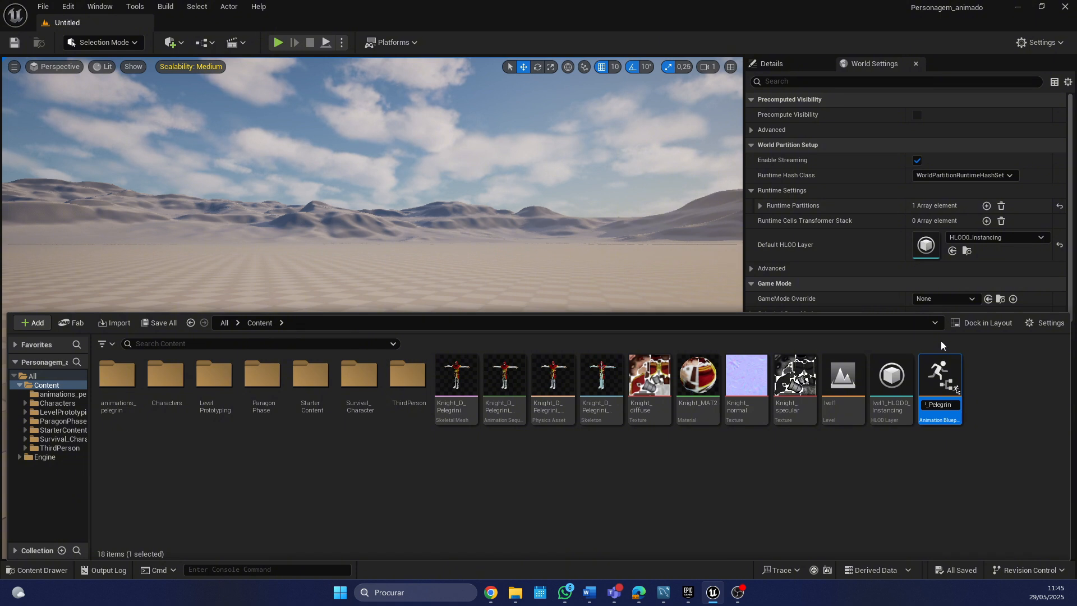
{"action": "key", "text": "Return"}
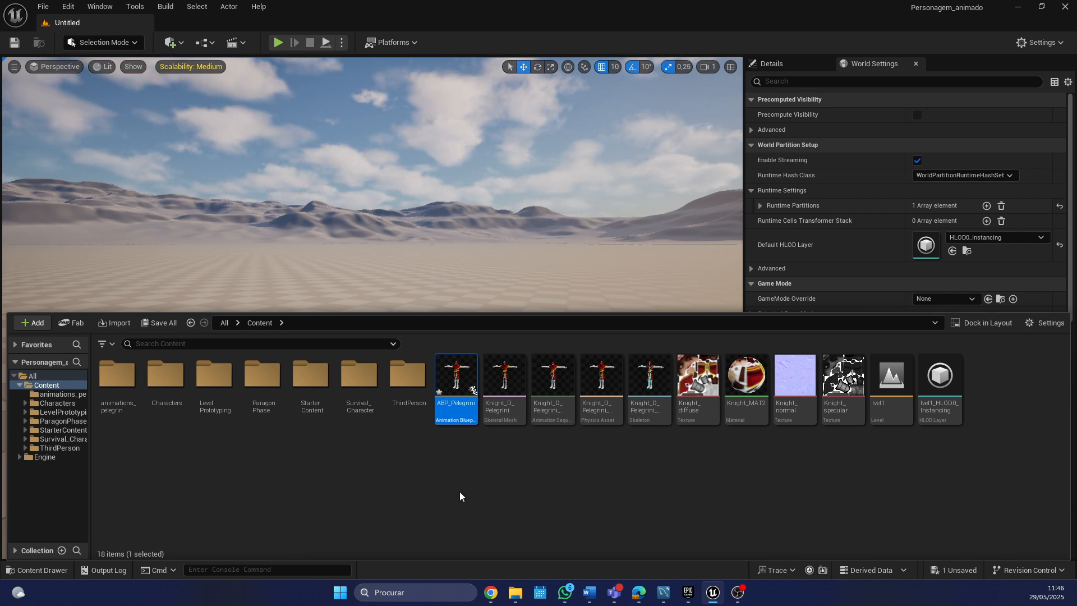
Step: Open the ABP_Pelegrini Animation Blueprint and move the Output Pose node farther right in its AnimGraph, leaving free space before it
{"action": "double_click", "coordinate": [448, 392]}
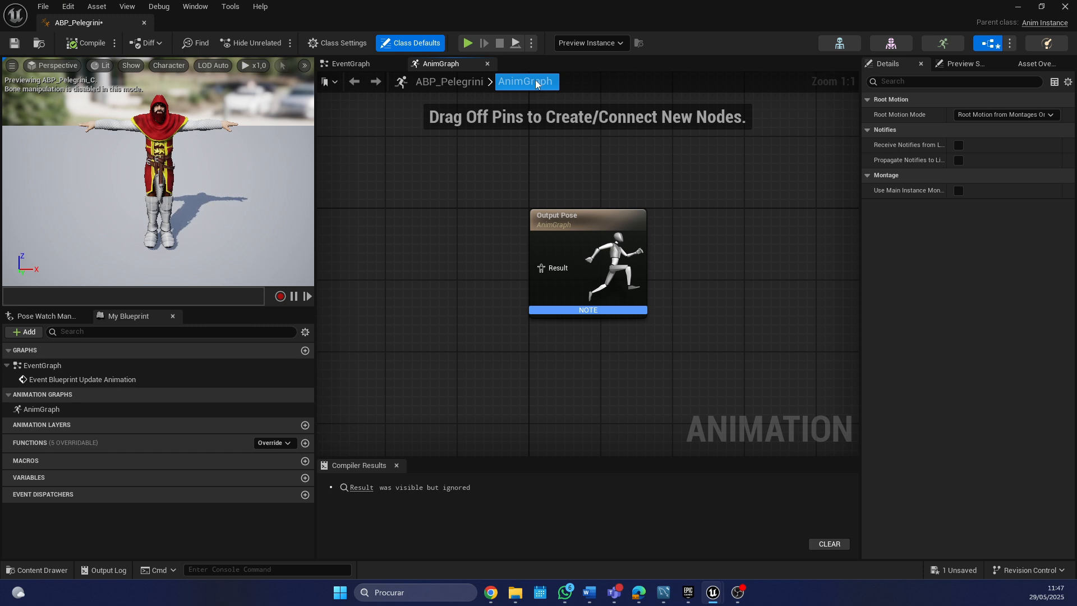
{"action": "left_click", "coordinate": [362, 67]}
{"action": "left_click", "coordinate": [433, 63]}
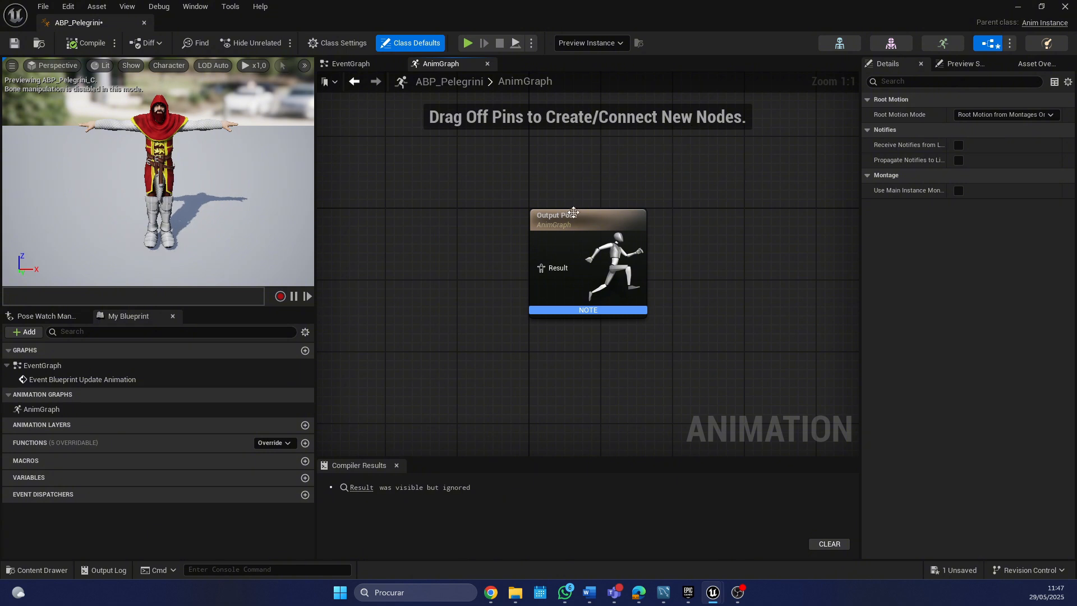
{"action": "left_click_drag", "start_coordinate": [573, 212], "coordinate": [646, 217]}
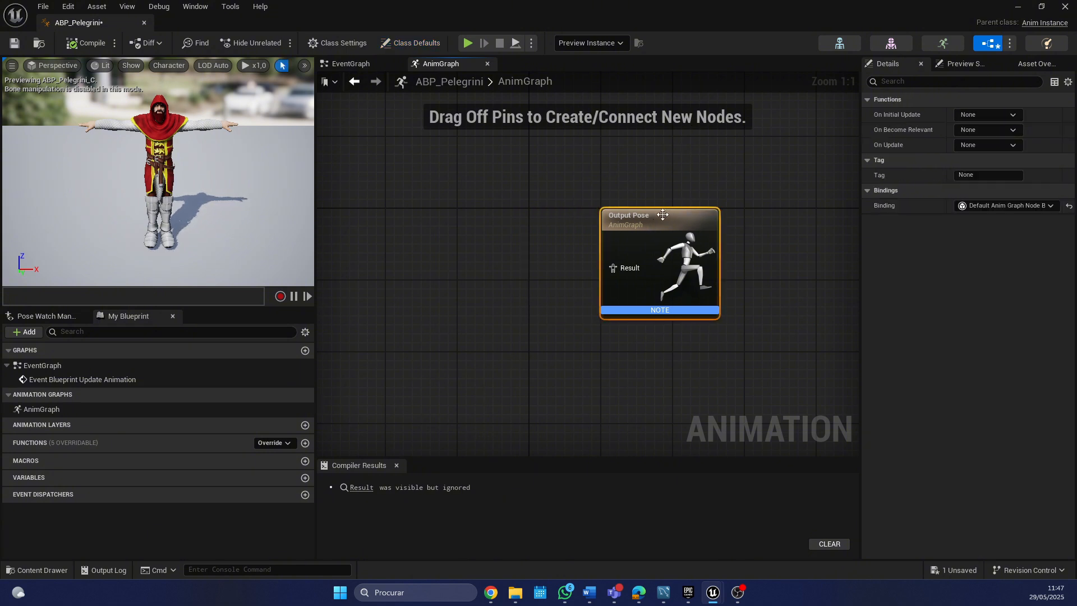
{"action": "left_click_drag", "start_coordinate": [659, 219], "coordinate": [722, 193]}
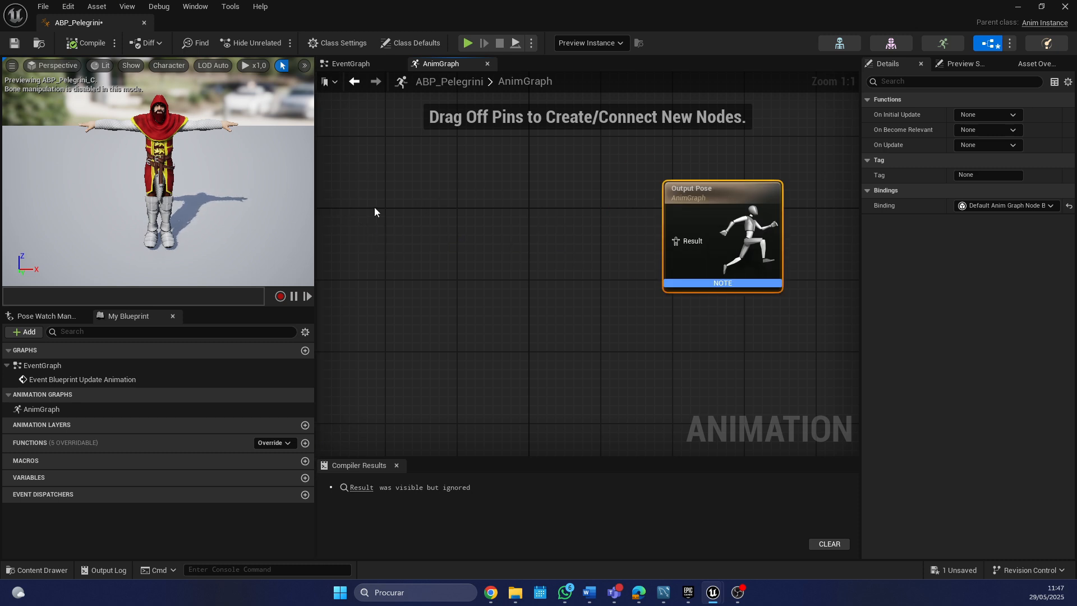
{"action": "right_click_drag", "start_coordinate": [374, 212], "coordinate": [467, 210]}
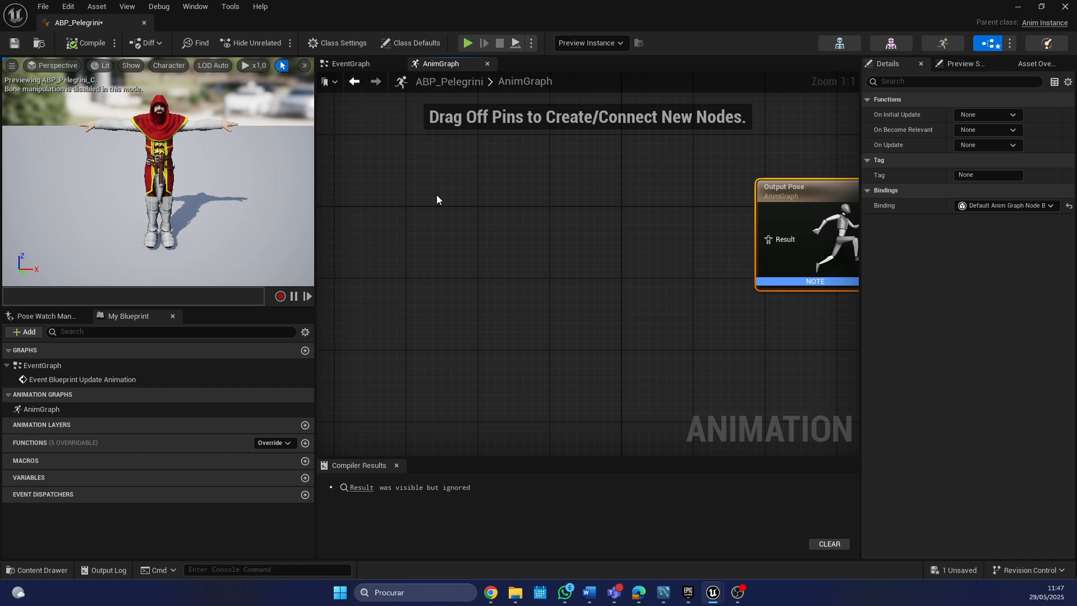
{"action": "left_click_drag", "start_coordinate": [799, 194], "coordinate": [773, 212]}
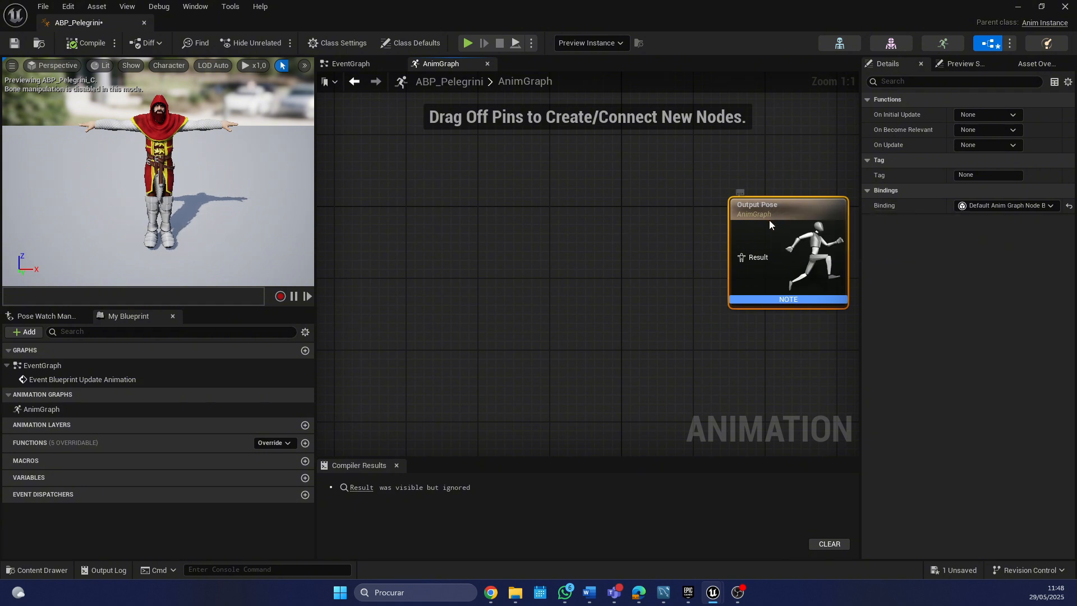
{"action": "left_click_drag", "start_coordinate": [768, 220], "coordinate": [762, 205]}
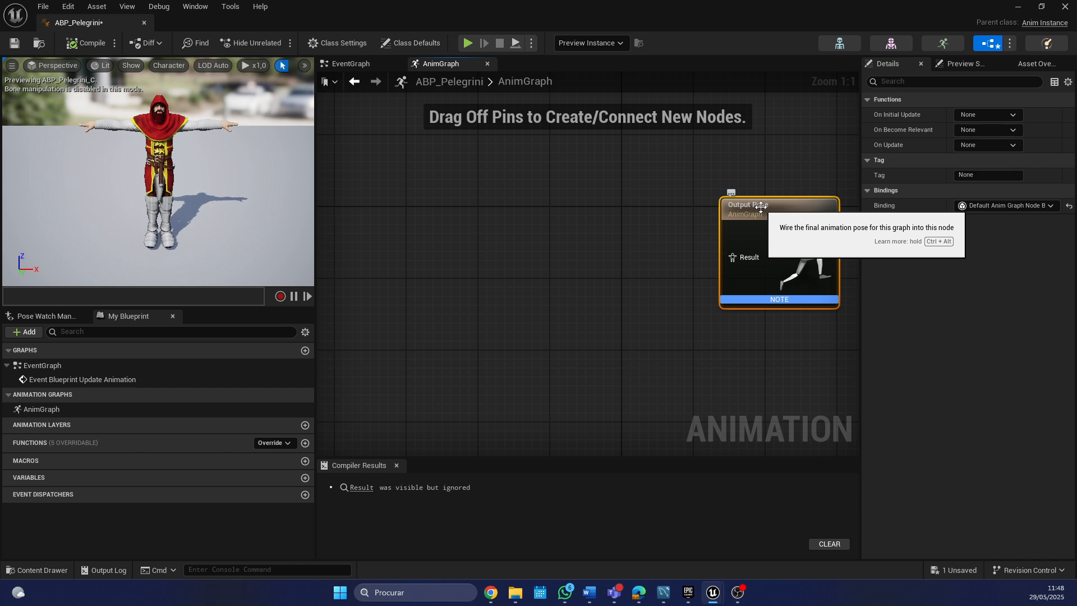
Step: Examine the EventGraph's default event and pawn owner nodes and compare them with the Output Pose node in the AnimGraph
{"action": "left_click", "coordinate": [350, 63]}
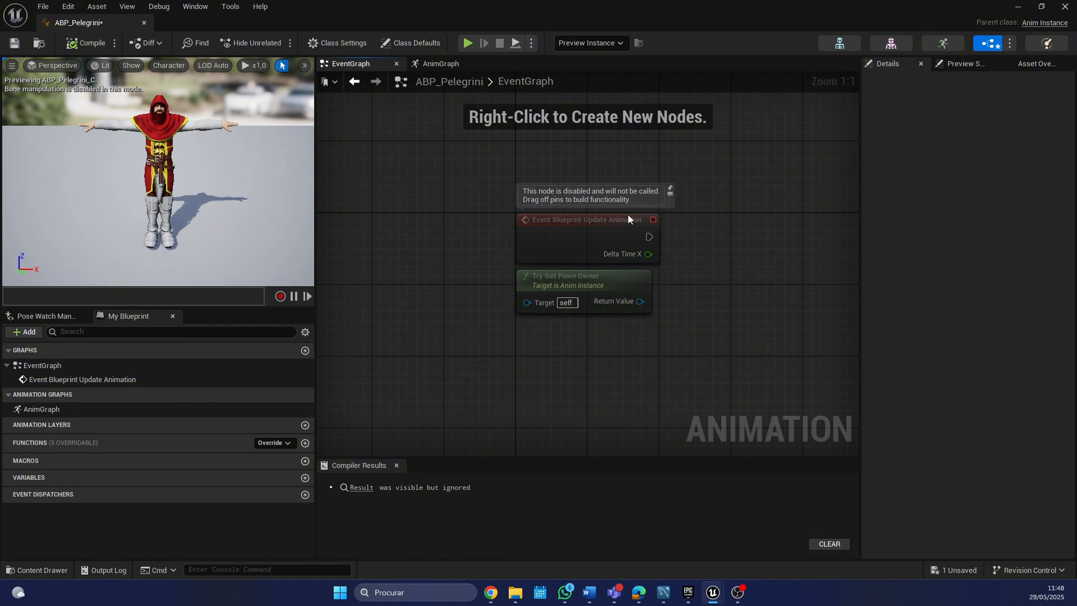
{"action": "right_click_drag", "start_coordinate": [712, 206], "coordinate": [589, 244]}
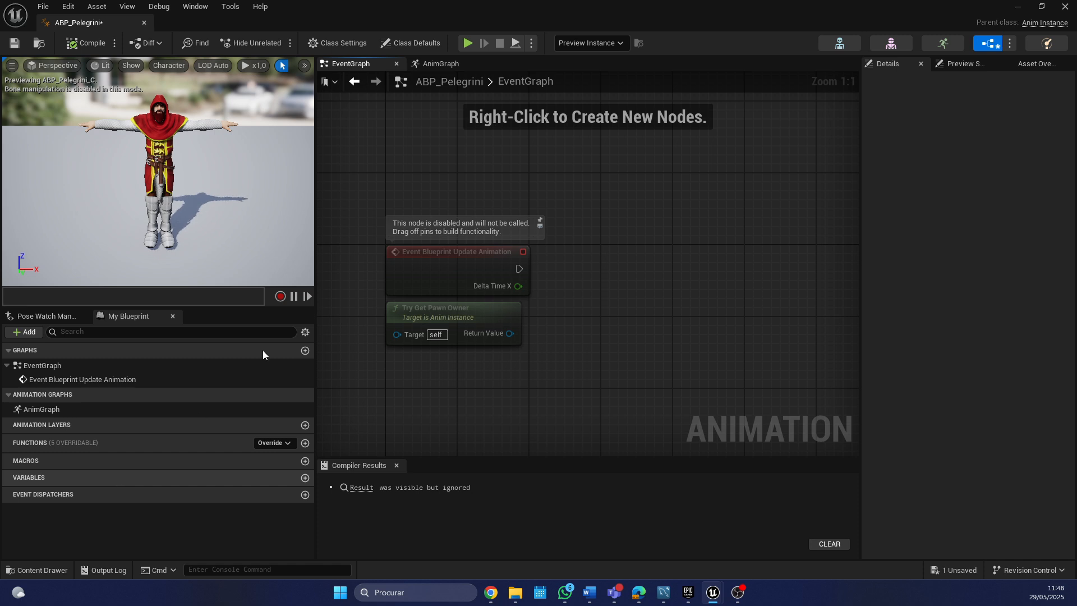
{"action": "left_click", "coordinate": [441, 64]}
{"action": "left_click", "coordinate": [813, 286]}
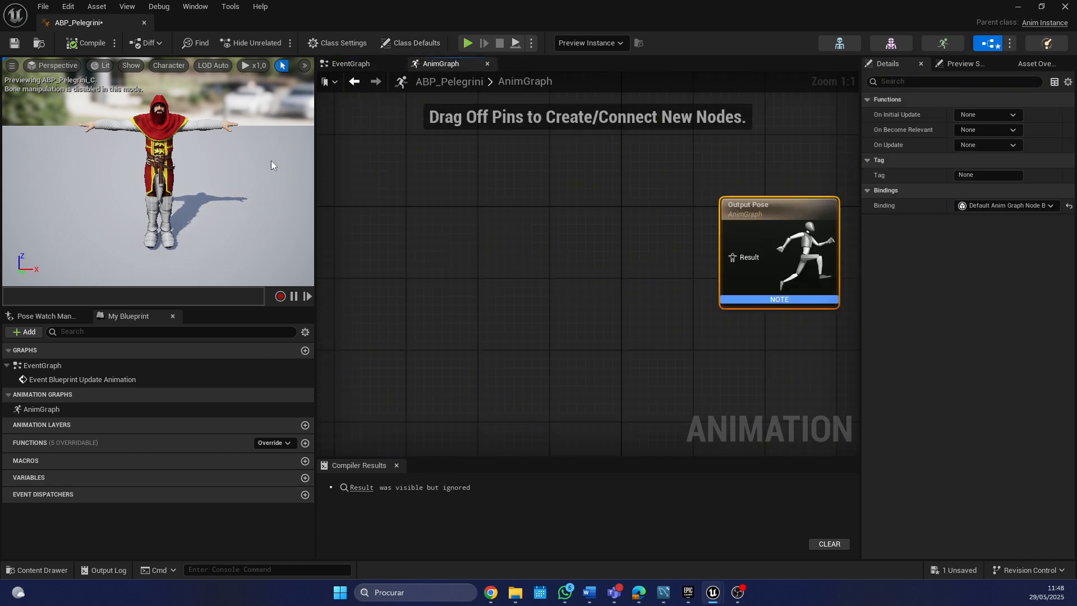
{"action": "left_click", "coordinate": [359, 64]}
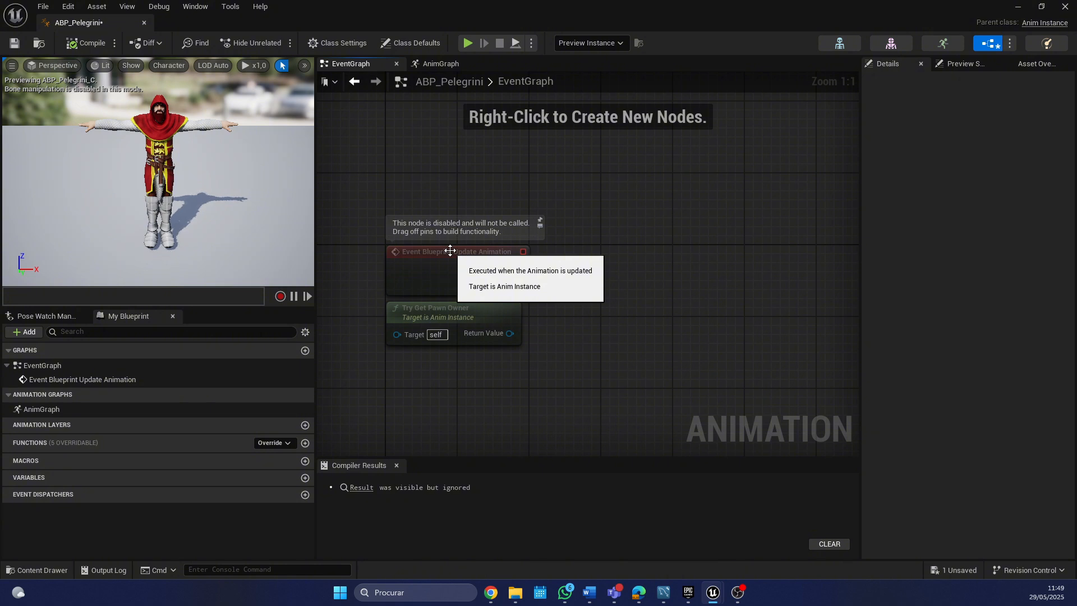
{"action": "left_click", "coordinate": [443, 64]}
{"action": "left_click", "coordinate": [359, 67]}
{"action": "left_click", "coordinate": [445, 69]}
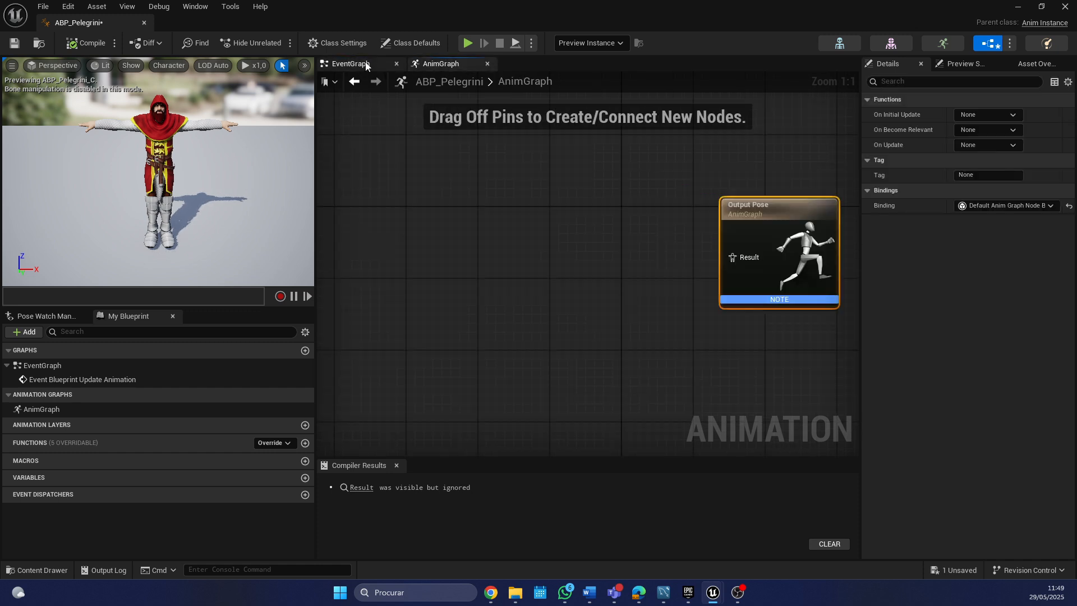
{"action": "left_click", "coordinate": [354, 63]}
{"action": "left_click", "coordinate": [437, 62]}
{"action": "left_click", "coordinate": [369, 65]}
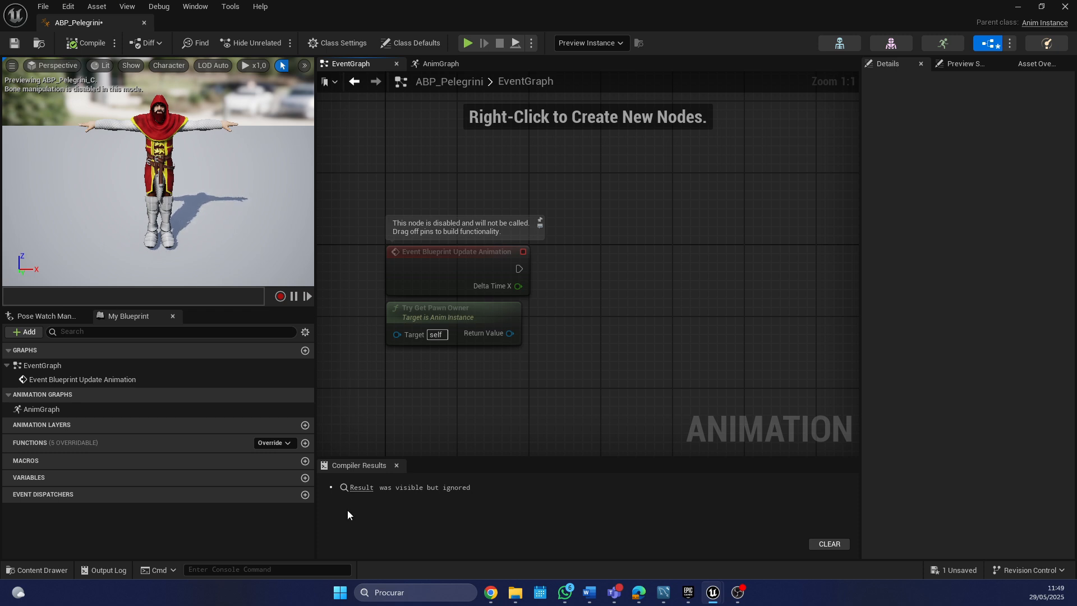
{"action": "left_click", "coordinate": [146, 395]}
{"action": "left_click", "coordinate": [434, 64]}
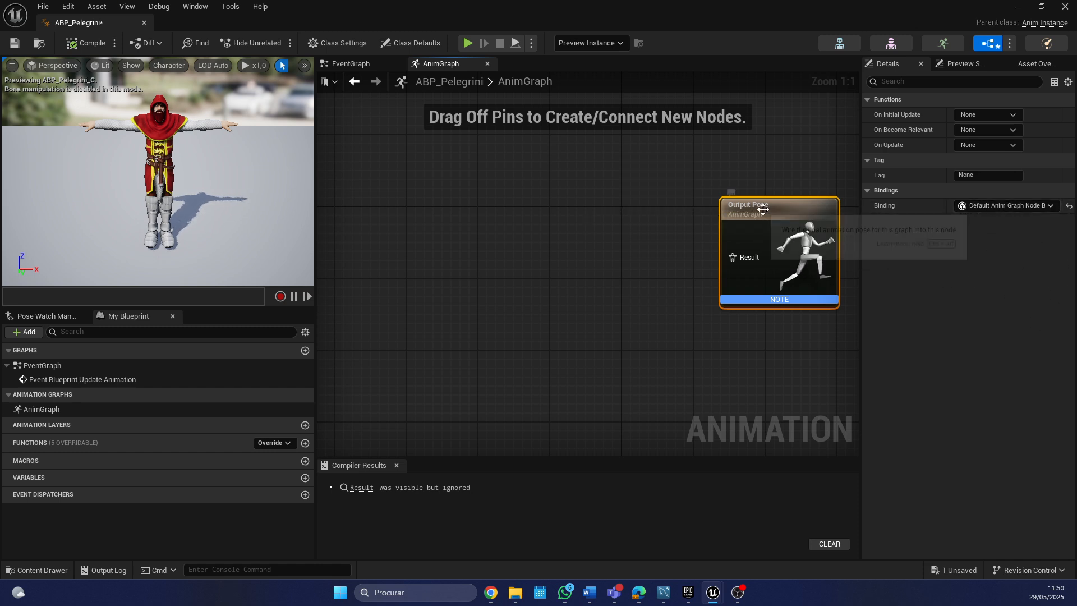
Step: Review the preview scene settings and asset overrides, and return to the Output Pose node's details
{"action": "left_click", "coordinate": [964, 63]}
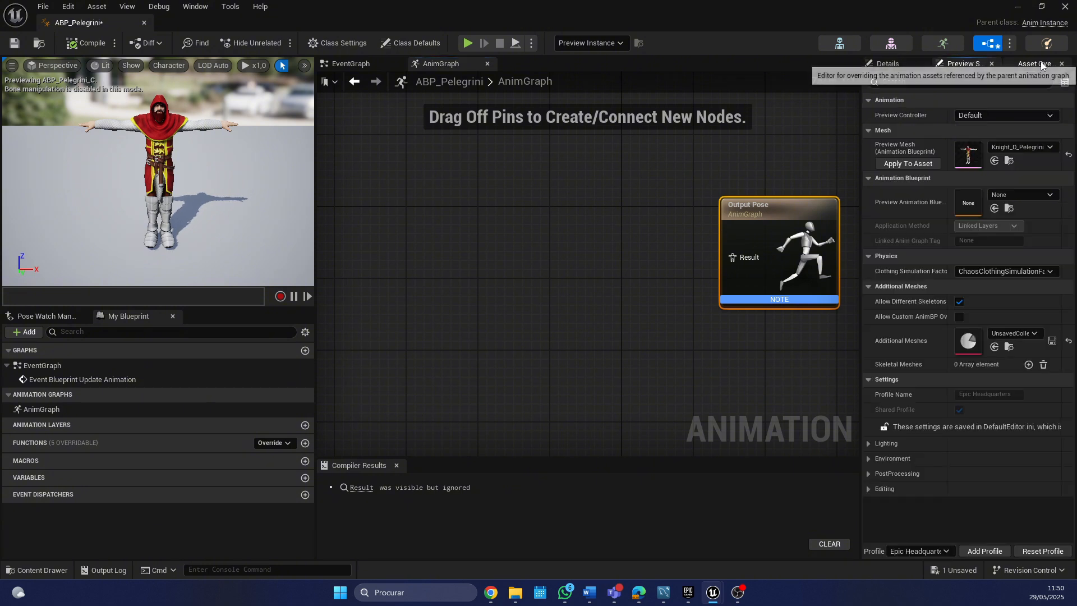
{"action": "left_click", "coordinate": [1039, 63]}
{"action": "left_click", "coordinate": [889, 64]}
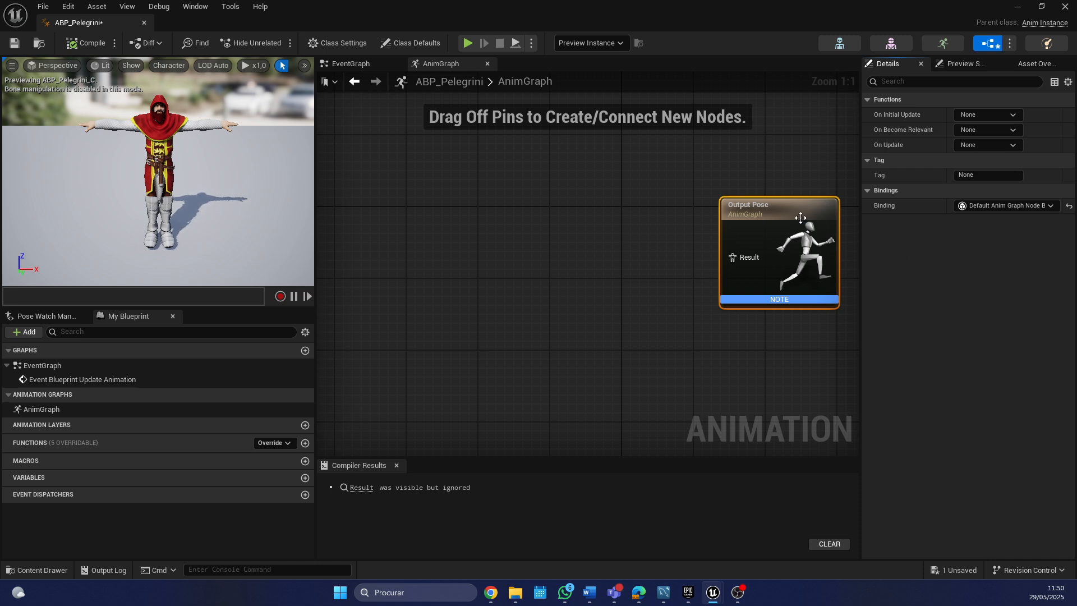
Step: Move the Output Pose node back toward the middle of the AnimGraph and show the asset overrides in a wider panel
{"action": "left_click_drag", "start_coordinate": [769, 218], "coordinate": [605, 213]}
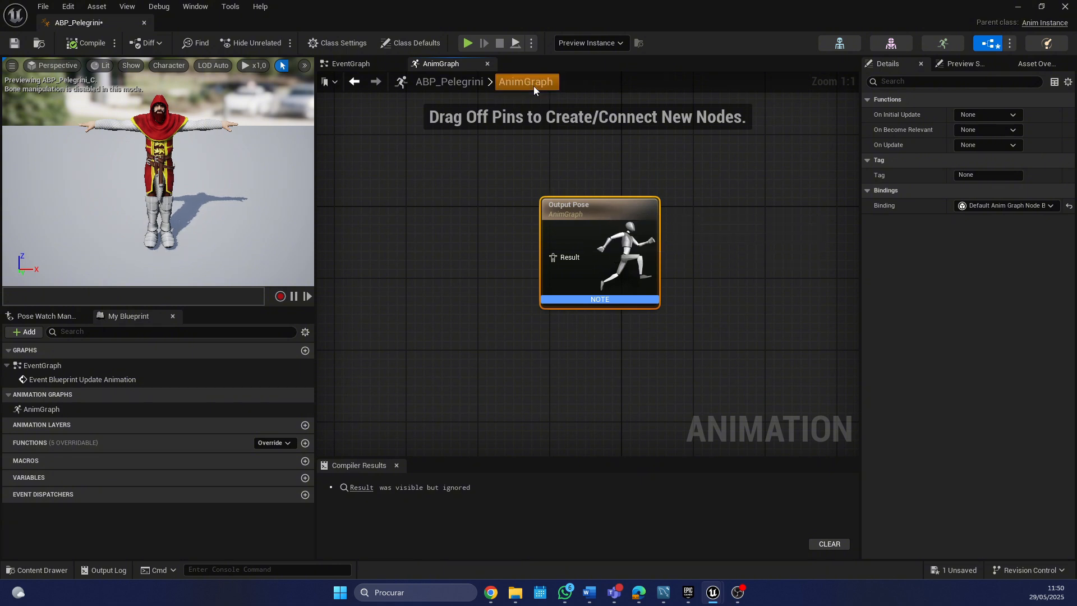
{"action": "left_click", "coordinate": [809, 139]}
{"action": "left_click", "coordinate": [1035, 64]}
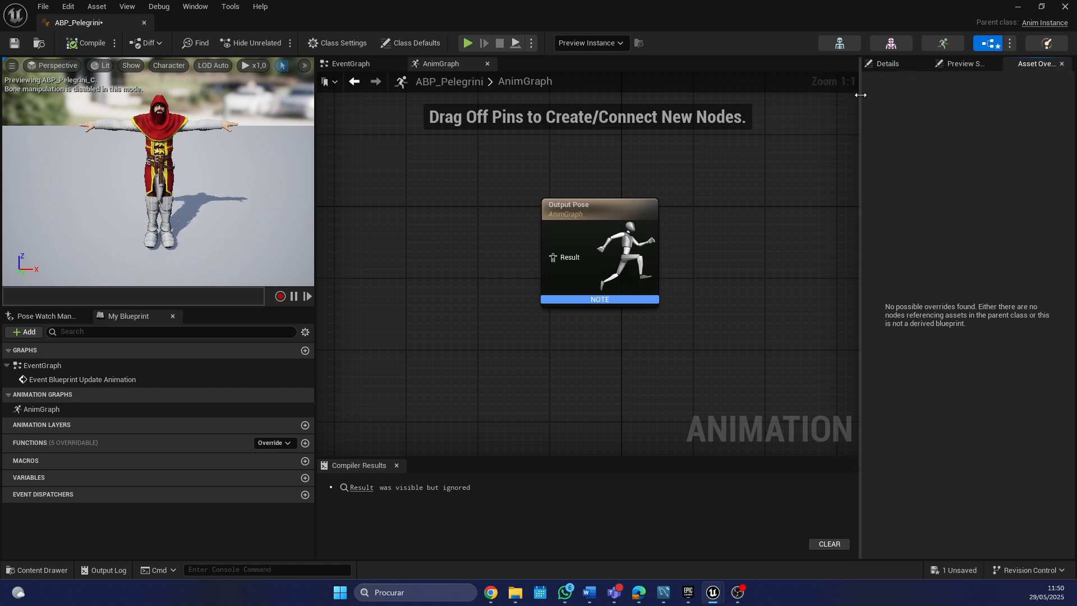
{"action": "left_click_drag", "start_coordinate": [859, 96], "coordinate": [748, 98]}
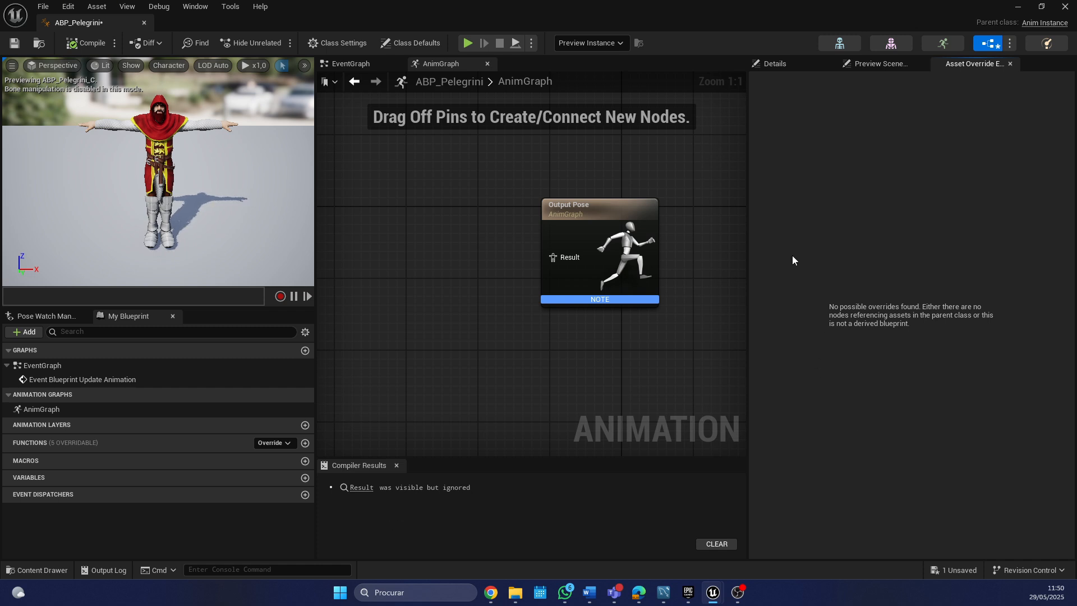
Step: Review the EventGraph's default nodes and inspect the details of the Output Pose node in the AnimGraph
{"action": "left_click", "coordinate": [351, 64]}
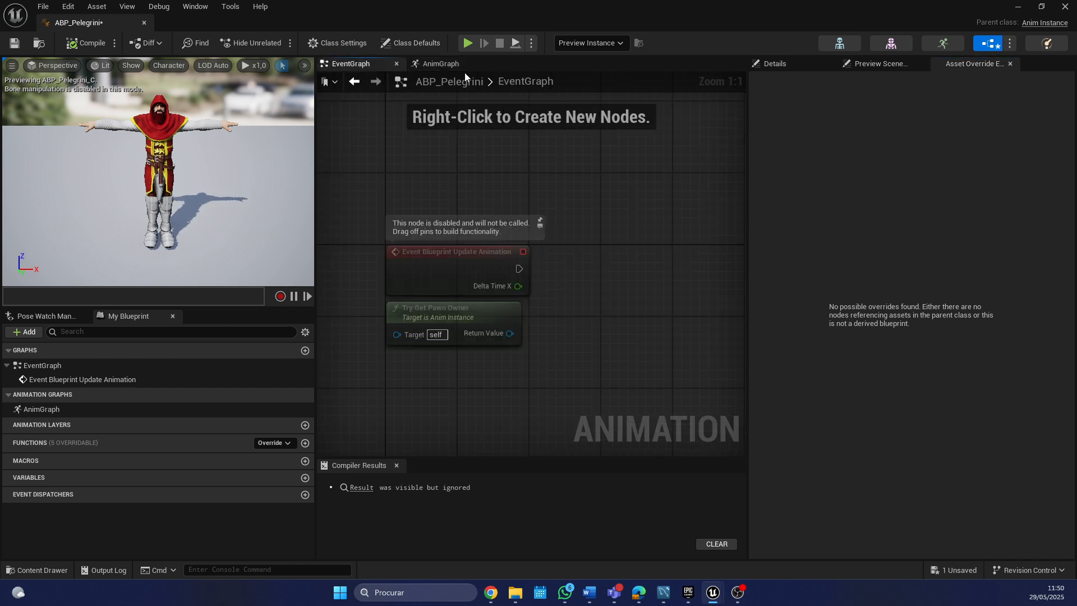
{"action": "left_click", "coordinate": [449, 65]}
{"action": "left_click", "coordinate": [585, 211]}
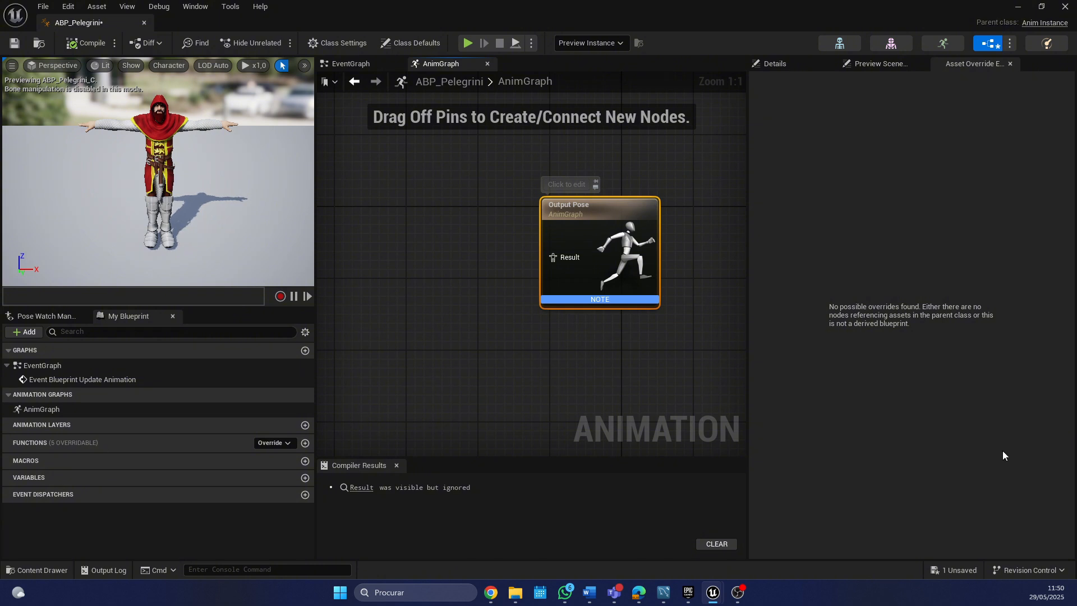
{"action": "left_click", "coordinate": [785, 60]}
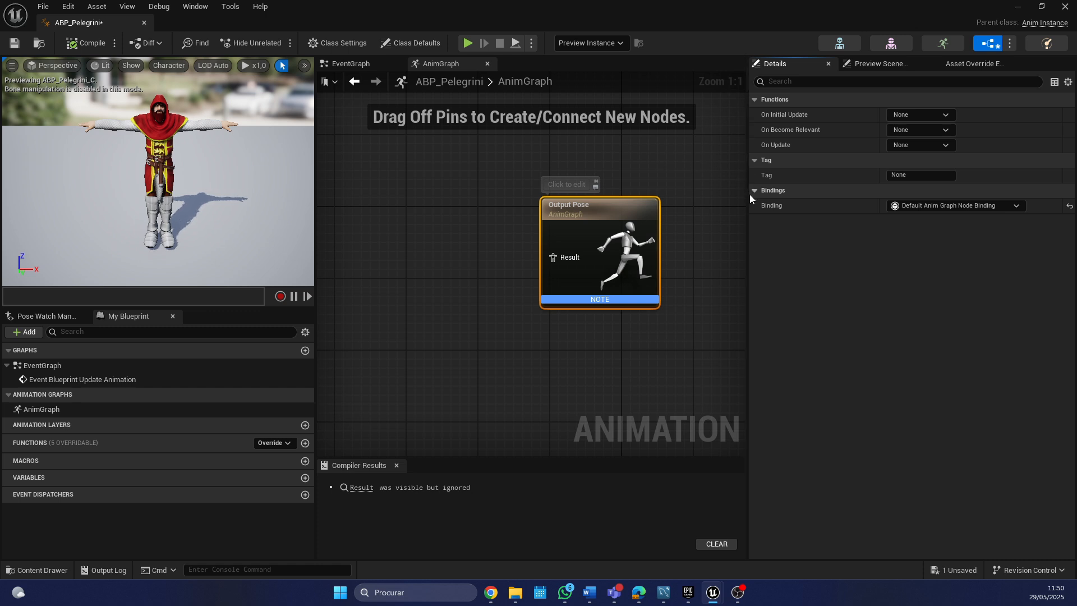
Step: Display the Asset Browser in the Animation Blueprint editor to list the animations for the character's skeleton
{"action": "left_click_drag", "start_coordinate": [745, 207], "coordinate": [784, 212]}
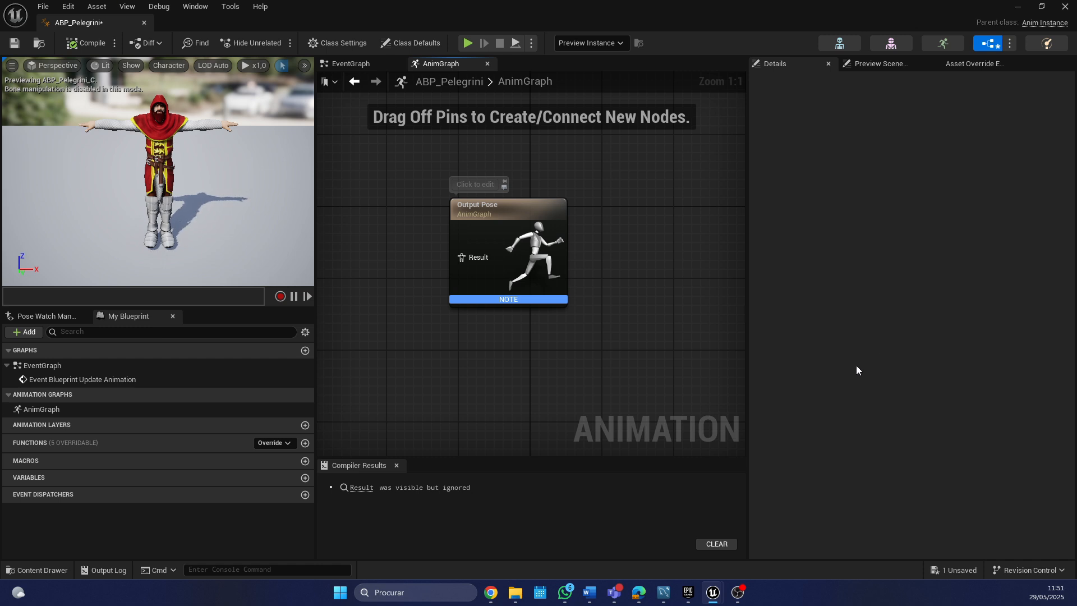
{"action": "left_click", "coordinate": [195, 6]}
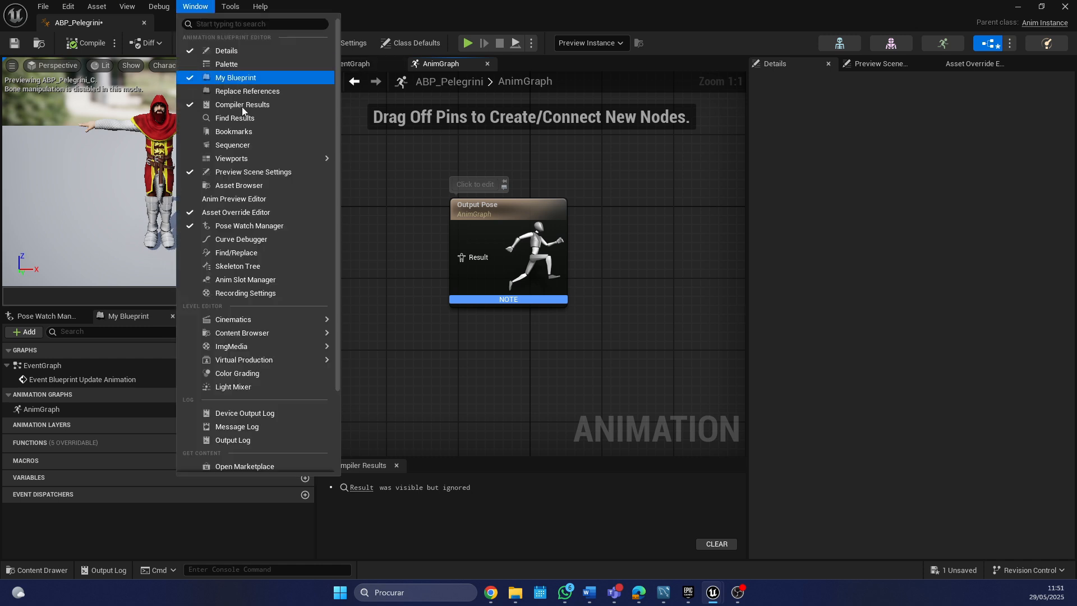
{"action": "left_click", "coordinate": [265, 185]}
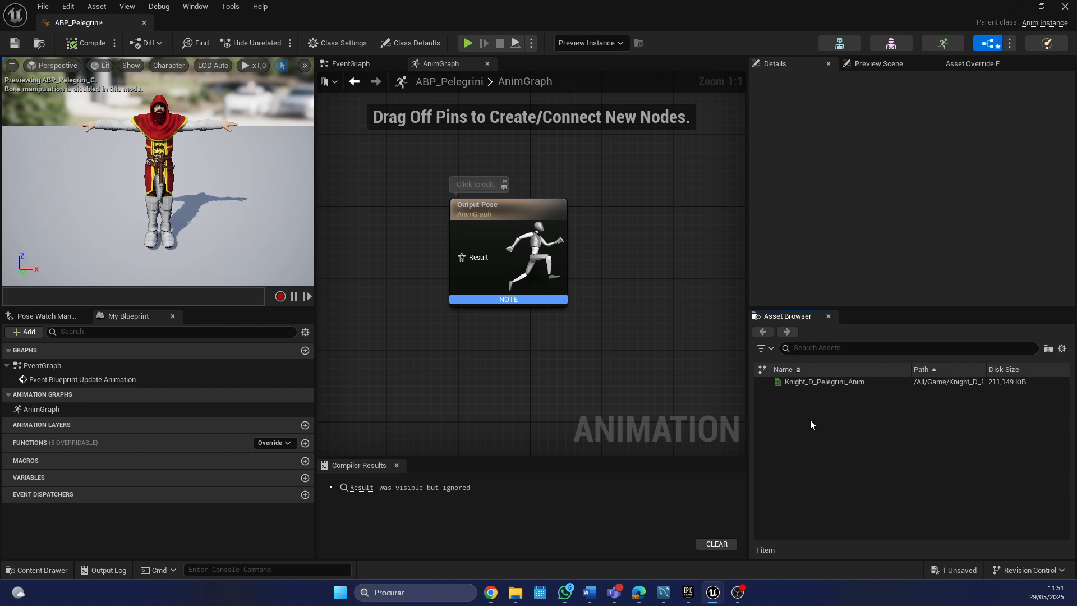
Step: Close the blueprint editor and delete the ABP_Pelegrini Animation Blueprint from the Content folder
{"action": "left_click", "coordinate": [1064, 6]}
{"action": "left_click", "coordinate": [37, 570]}
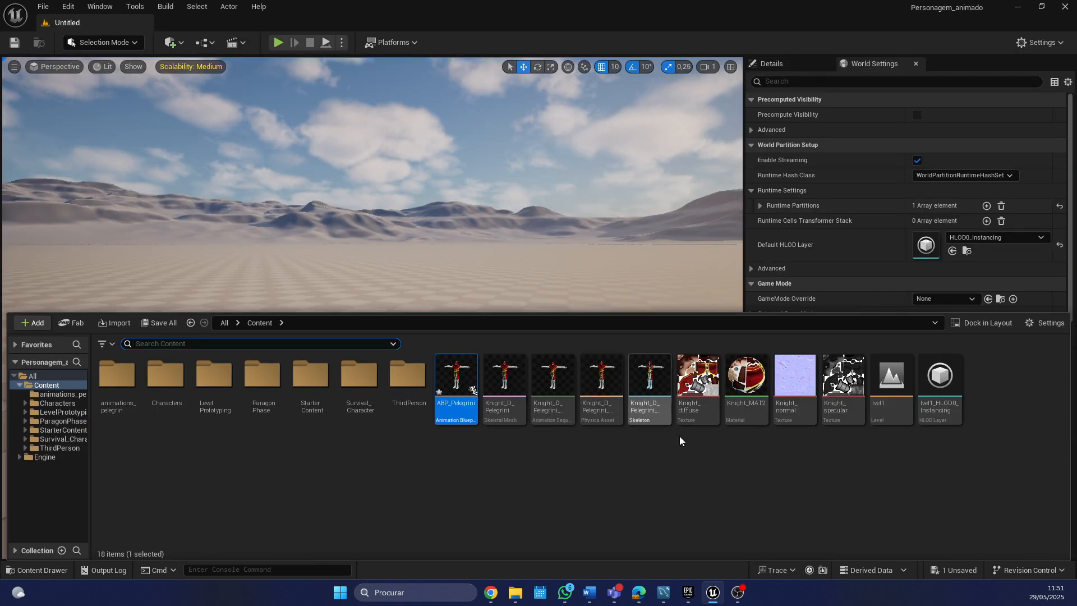
{"action": "left_click", "coordinate": [456, 381]}
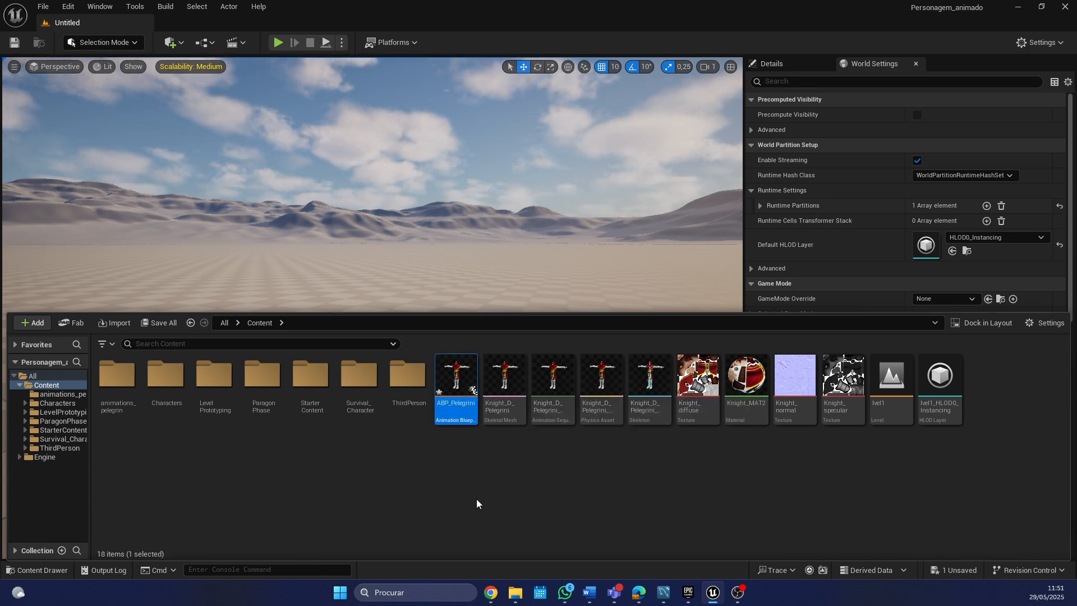
{"action": "key", "text": "Delete"}
{"action": "left_click", "coordinate": [466, 480]}
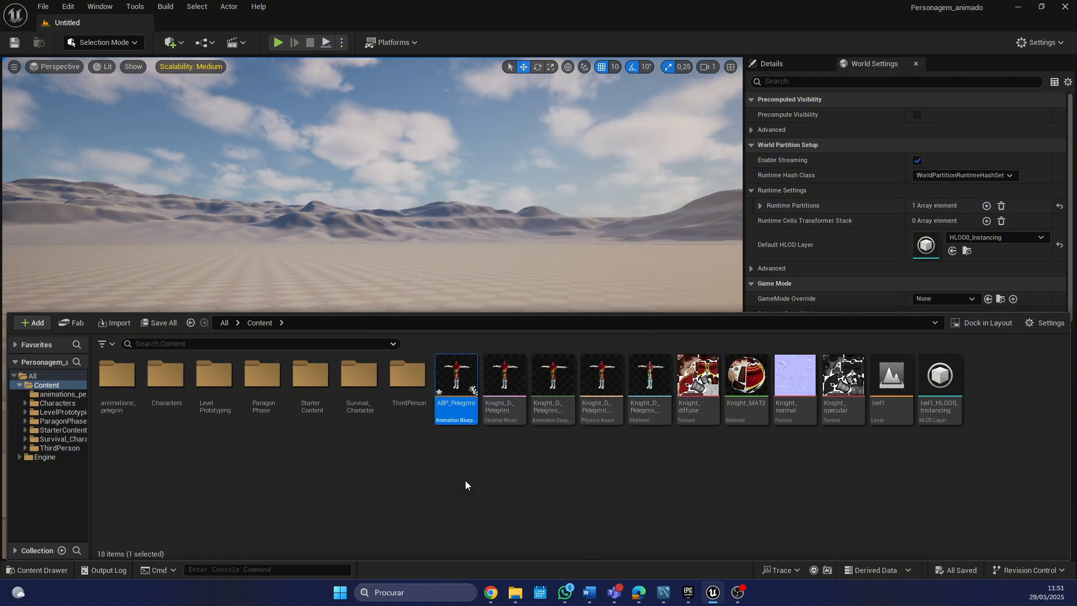
Step: Create an Animation Blueprint in the Content folder, targeting the specific skeleton SK_Mannequin
{"action": "right_click", "coordinate": [505, 473]}
{"action": "mouse_move", "coordinate": [548, 236]}
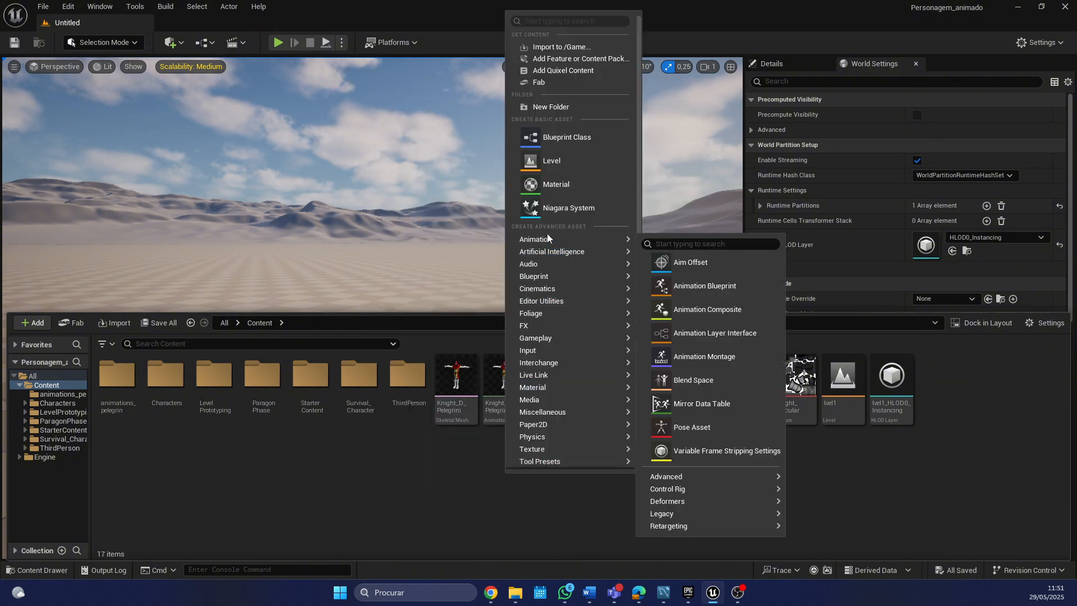
{"action": "left_click", "coordinate": [688, 288]}
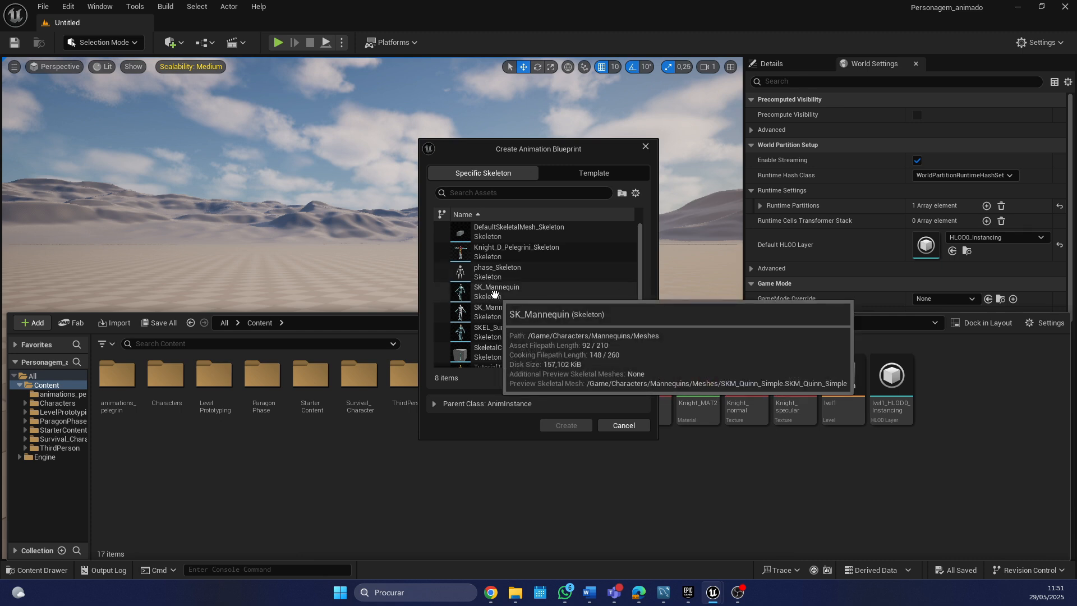
{"action": "left_click", "coordinate": [556, 295]}
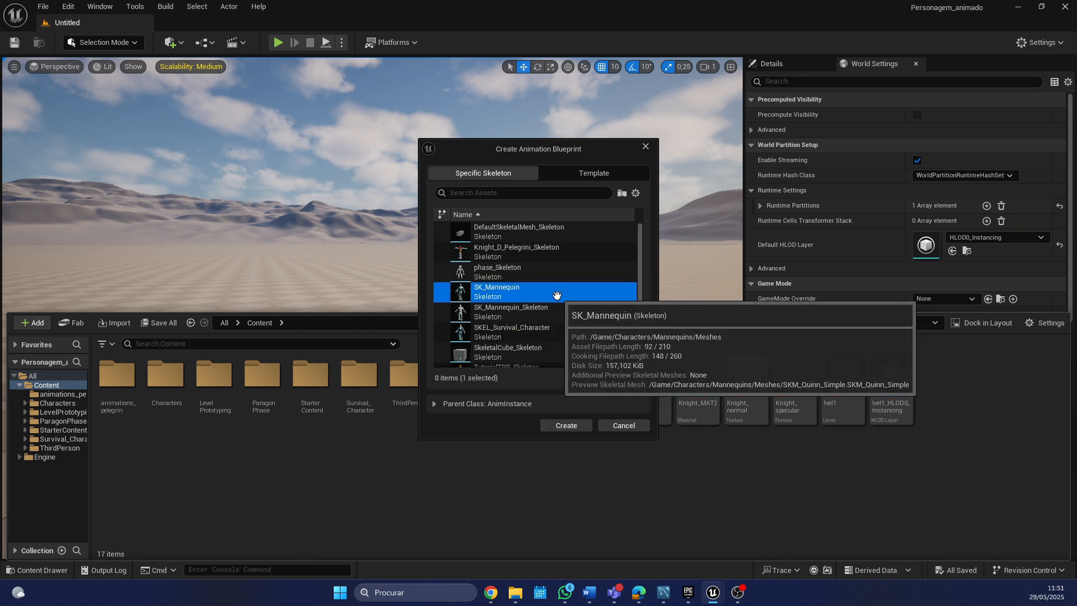
{"action": "left_click", "coordinate": [565, 425]}
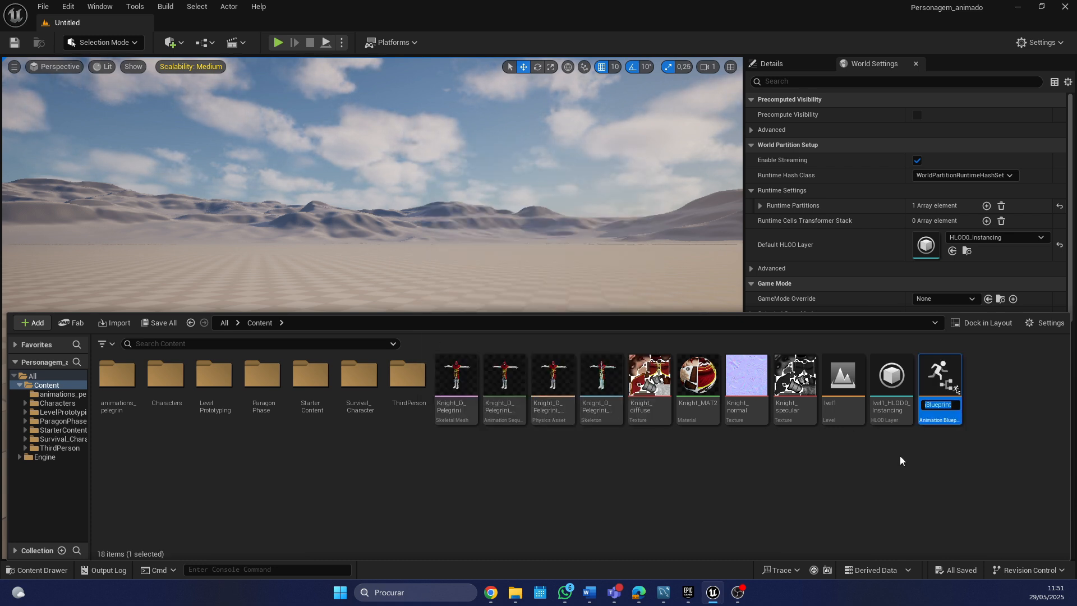
Step: Name the new Animation Blueprint ABP_personagem and open it to see its available animations
{"action": "type", "text": "ABP"}
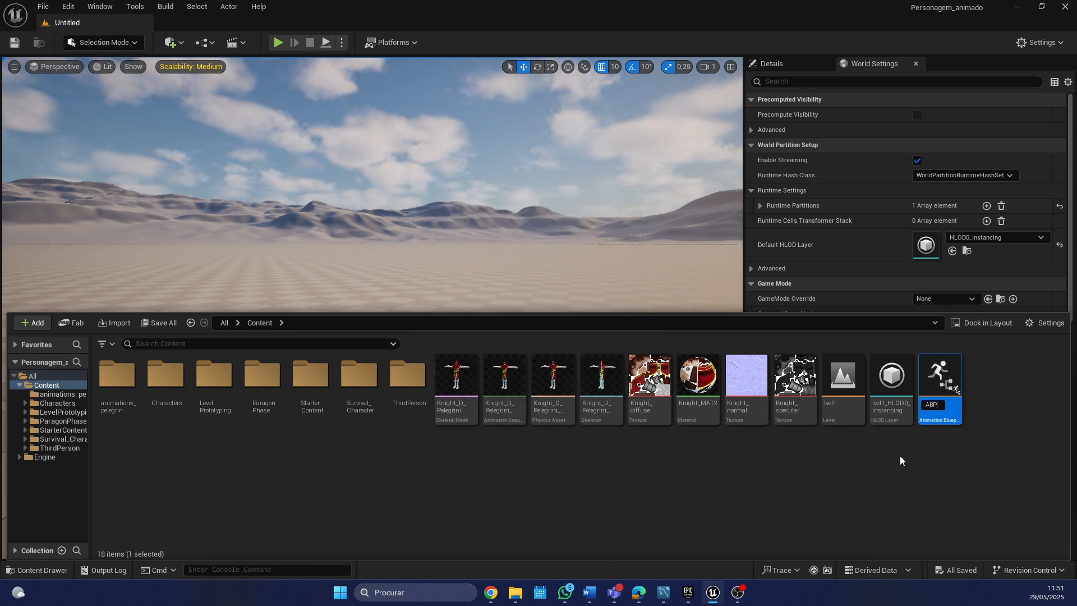
{"action": "type", "text": "_Personagem"}
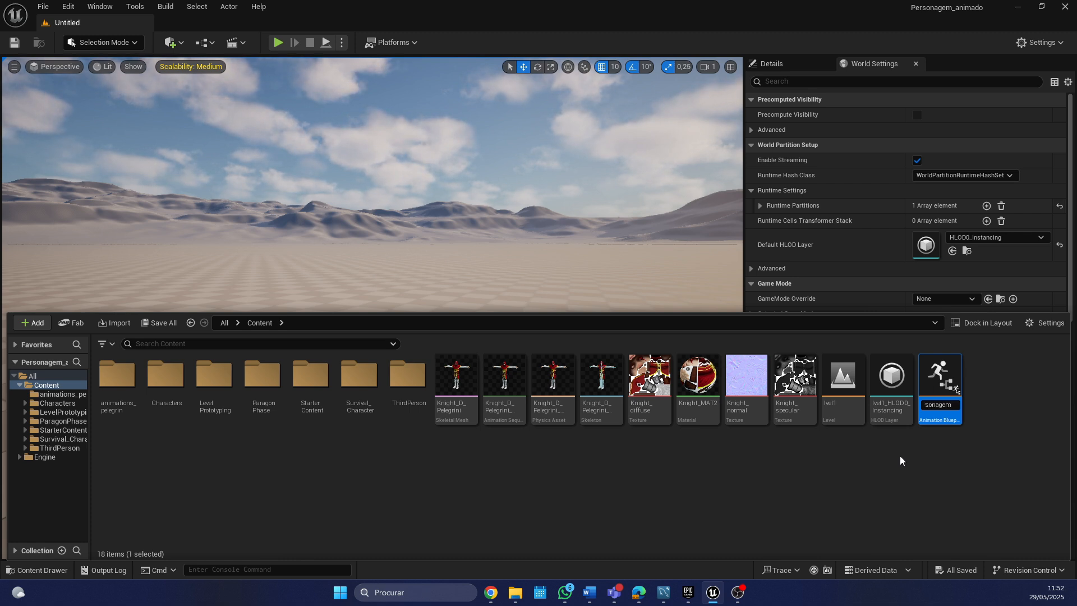
{"action": "key", "text": "Return"}
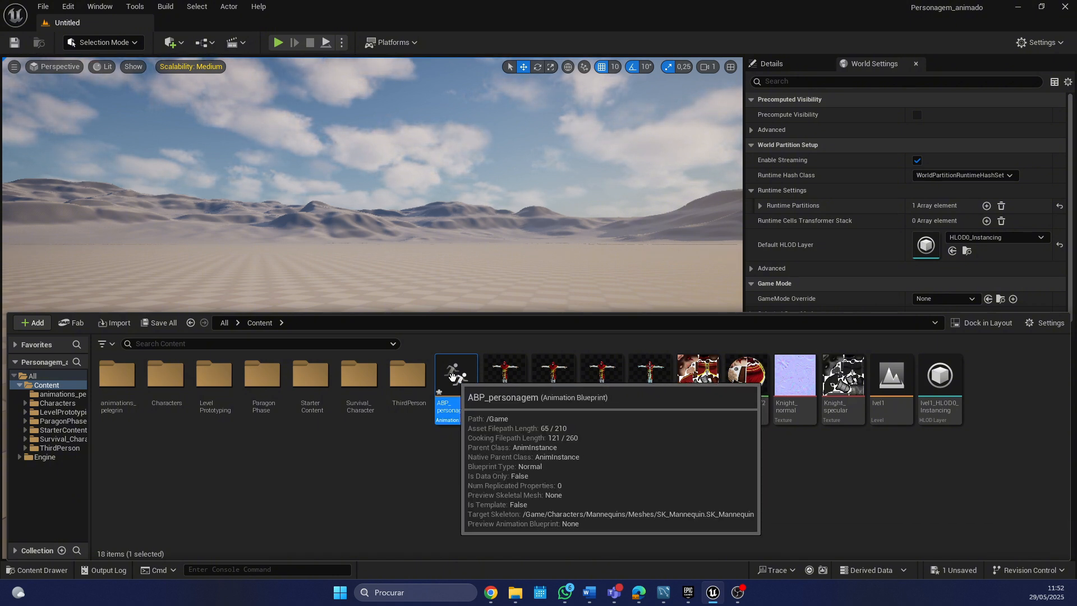
{"action": "double_click", "coordinate": [452, 376]}
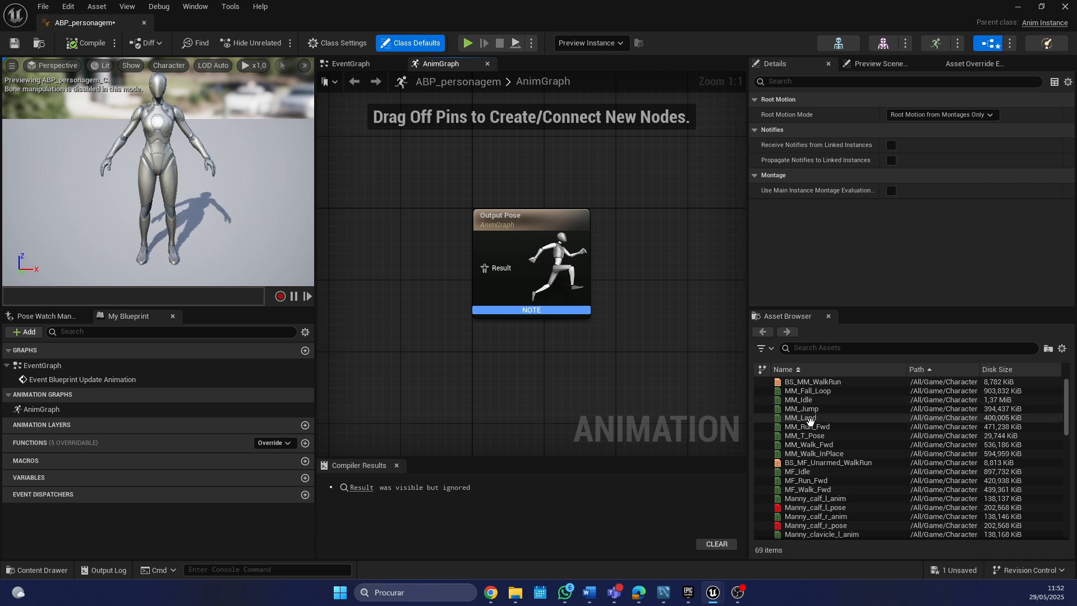
{"action": "mouse_move", "coordinate": [808, 421]}
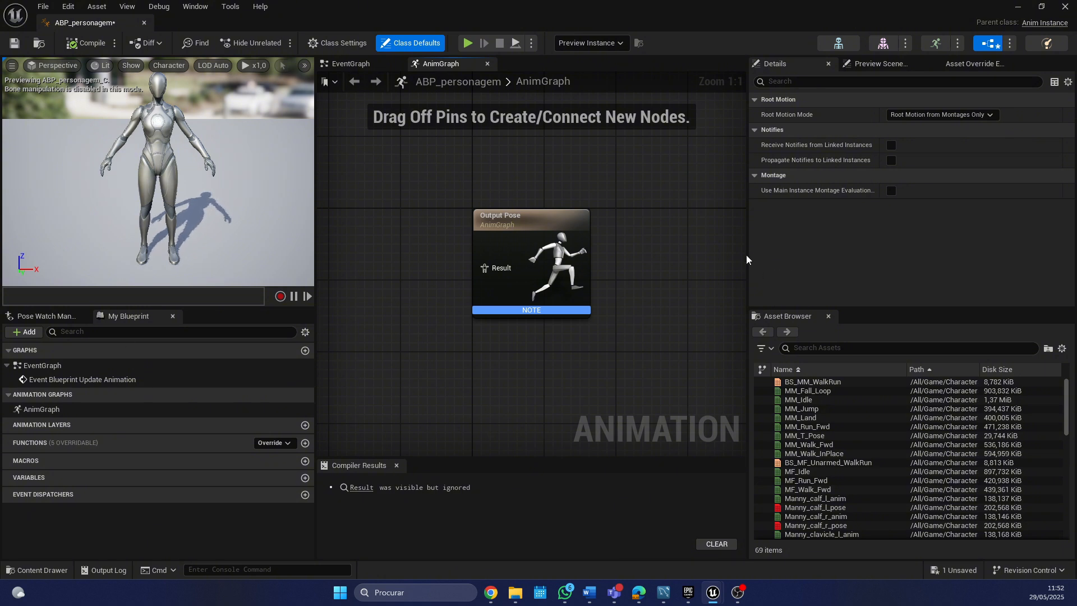
Step: Enlarge the AnimGraph area and add a State Machine node, leaving wide free space between it and the Output Pose node
{"action": "left_click_drag", "start_coordinate": [750, 258], "coordinate": [951, 259]}
{"action": "left_click_drag", "start_coordinate": [501, 220], "coordinate": [653, 229]}
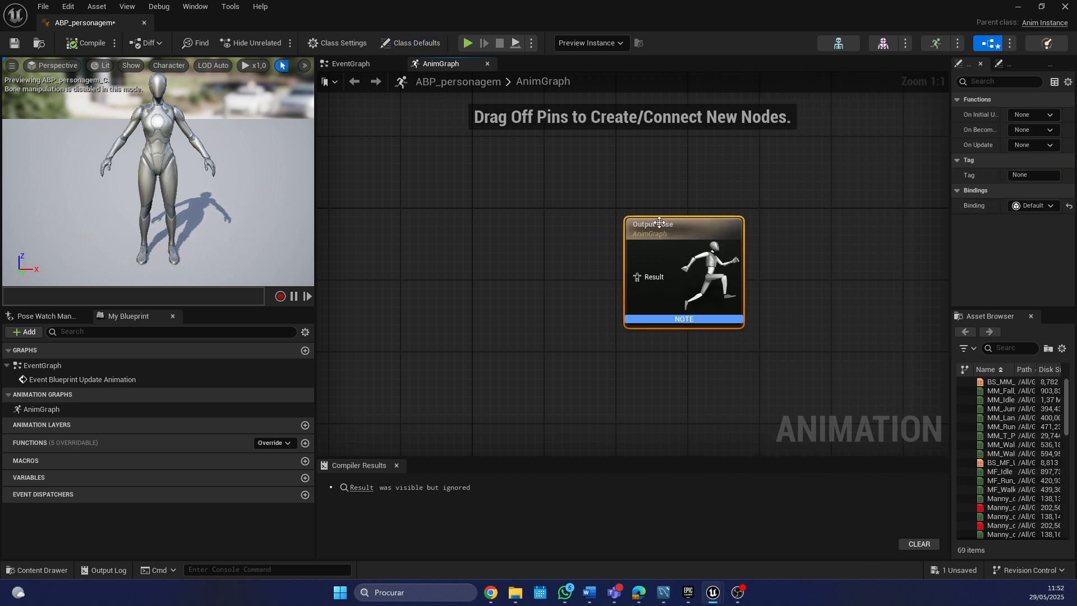
{"action": "right_click", "coordinate": [433, 236]}
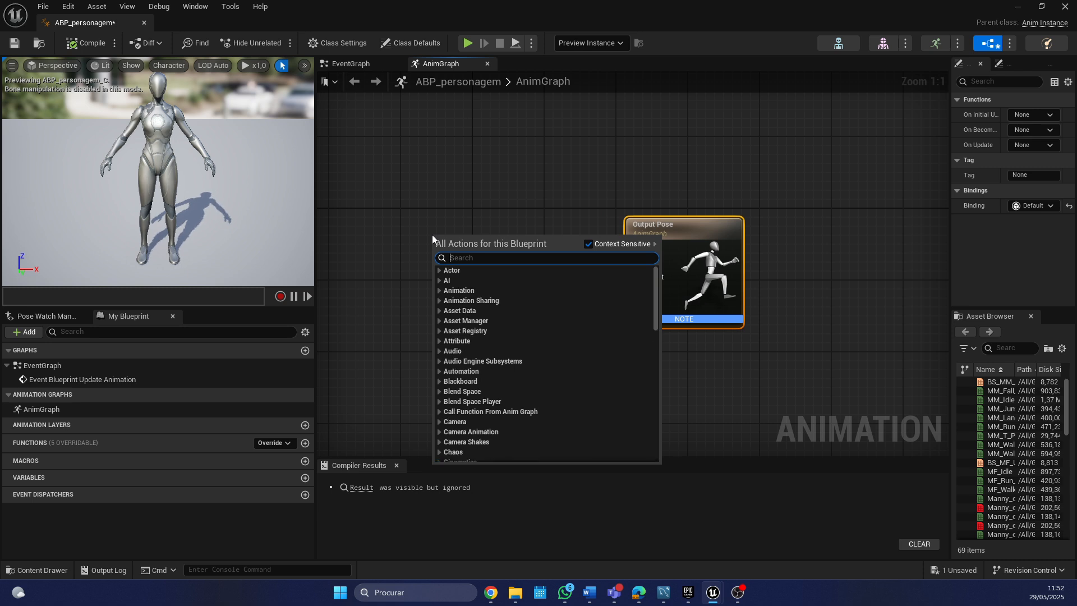
{"action": "type", "text": "state"}
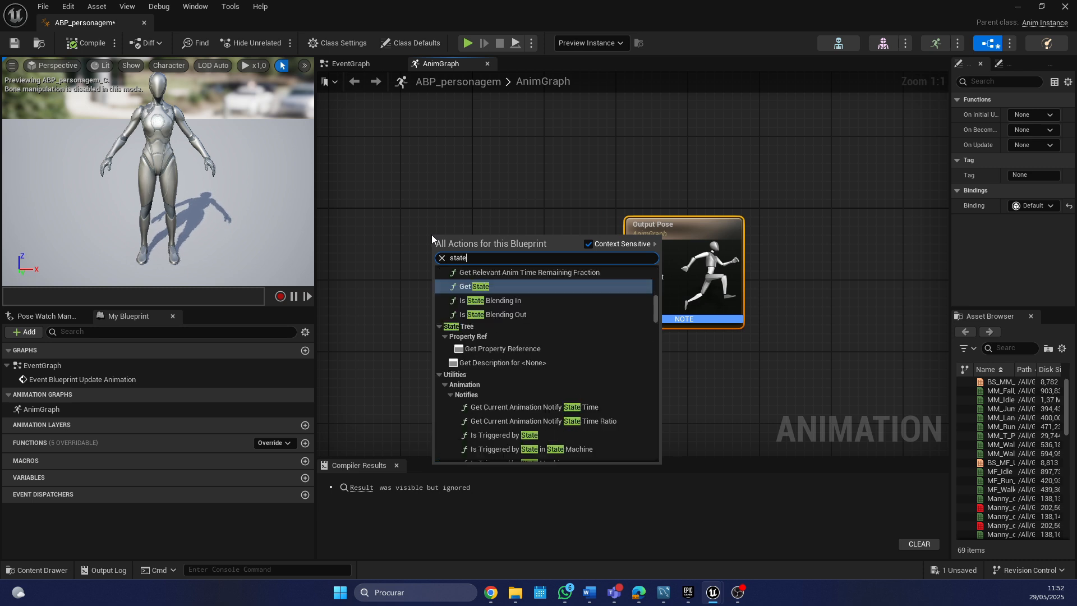
{"action": "type", "text": " macvhi"}
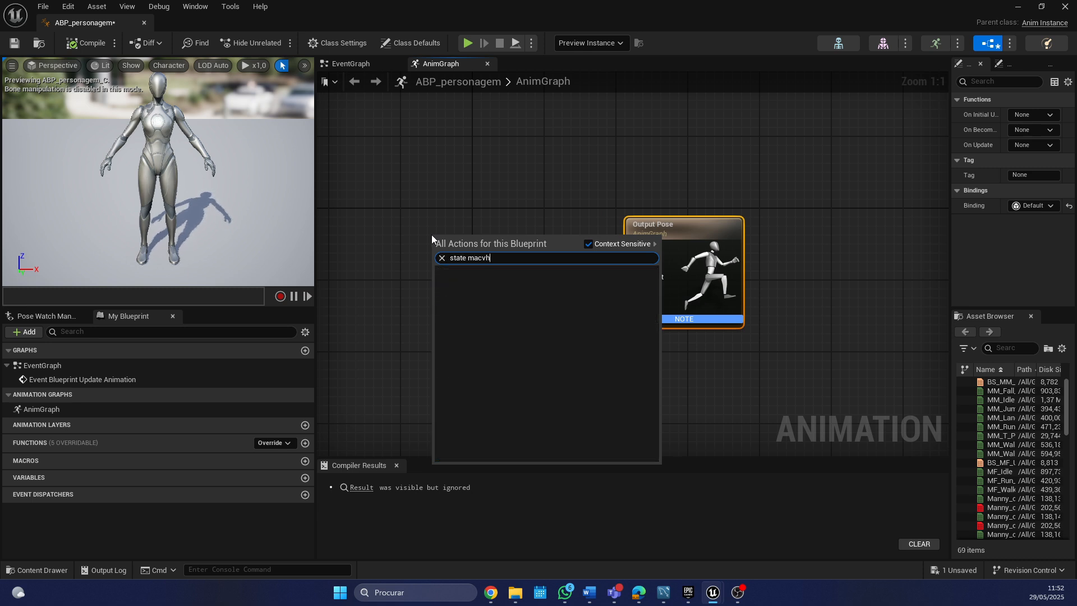
{"action": "key", "text": "BackSpace"}
{"action": "key", "text": "BackSpace"}
{"action": "key", "text": "BackSpace"}
{"action": "key", "text": "BackSpace"}
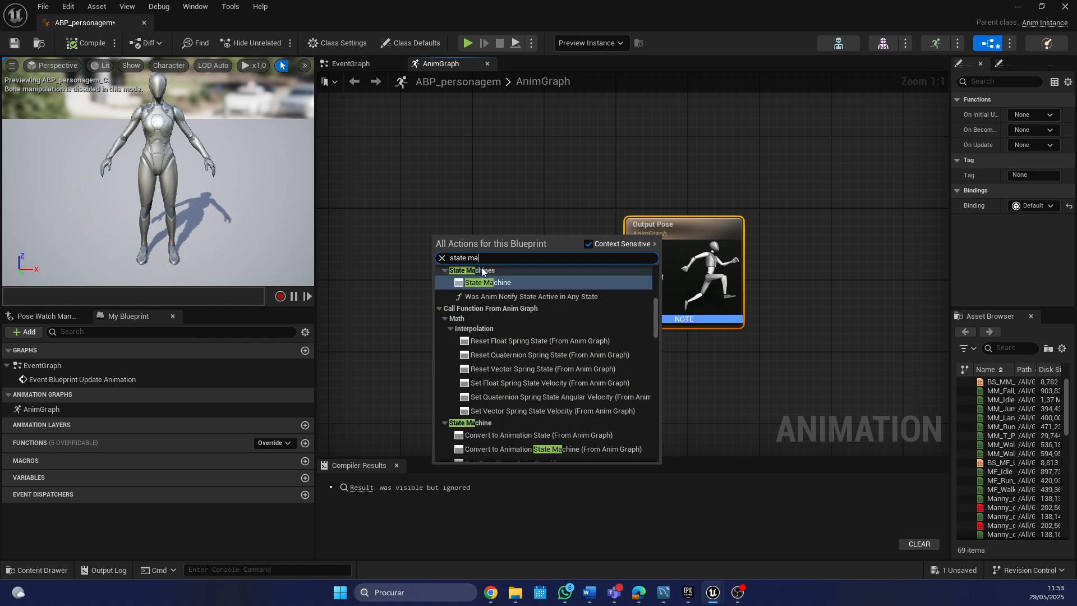
{"action": "left_click", "coordinate": [483, 282]}
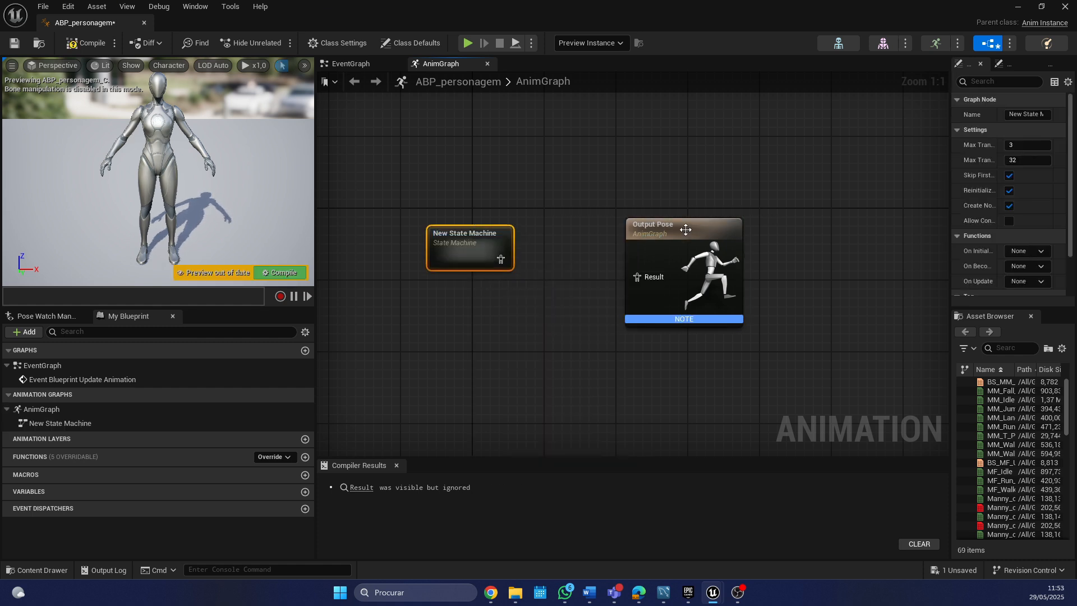
{"action": "left_click_drag", "start_coordinate": [672, 225], "coordinate": [805, 225]}
Step: Rename the new state machine as Locomoção and connect its output to the Output Pose node's Result
{"action": "left_click", "coordinate": [475, 234]}
{"action": "right_click", "coordinate": [474, 235]}
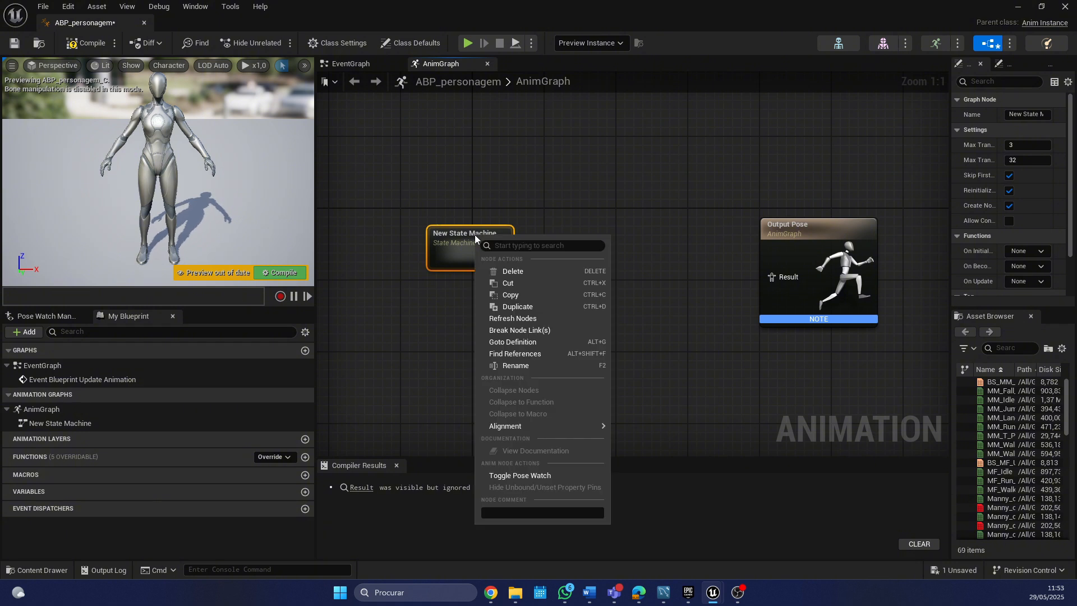
{"action": "left_click", "coordinate": [509, 365]}
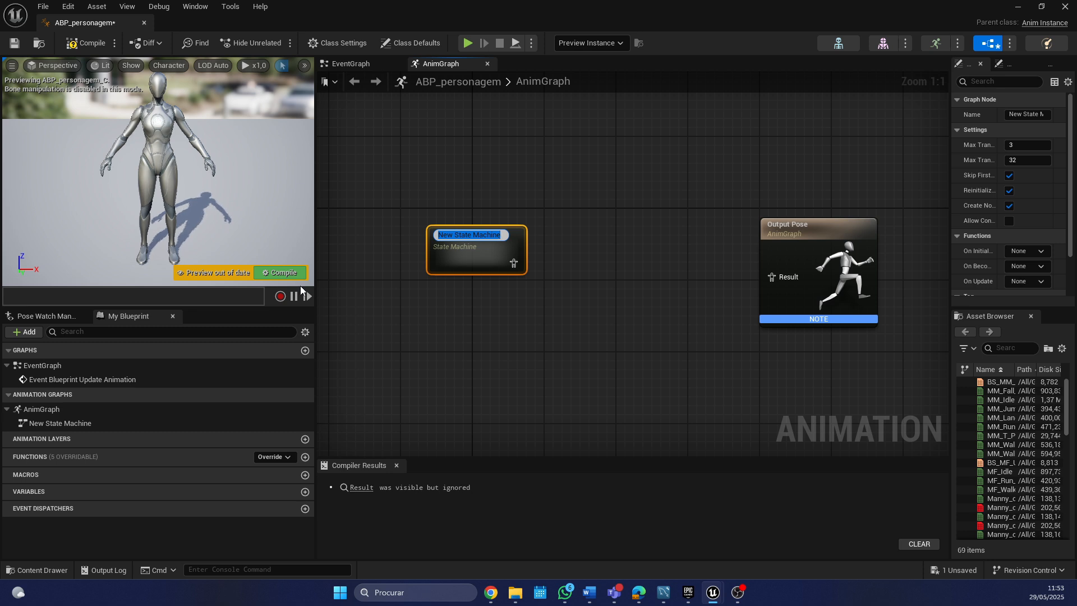
{"action": "type", "text": "Loco"}
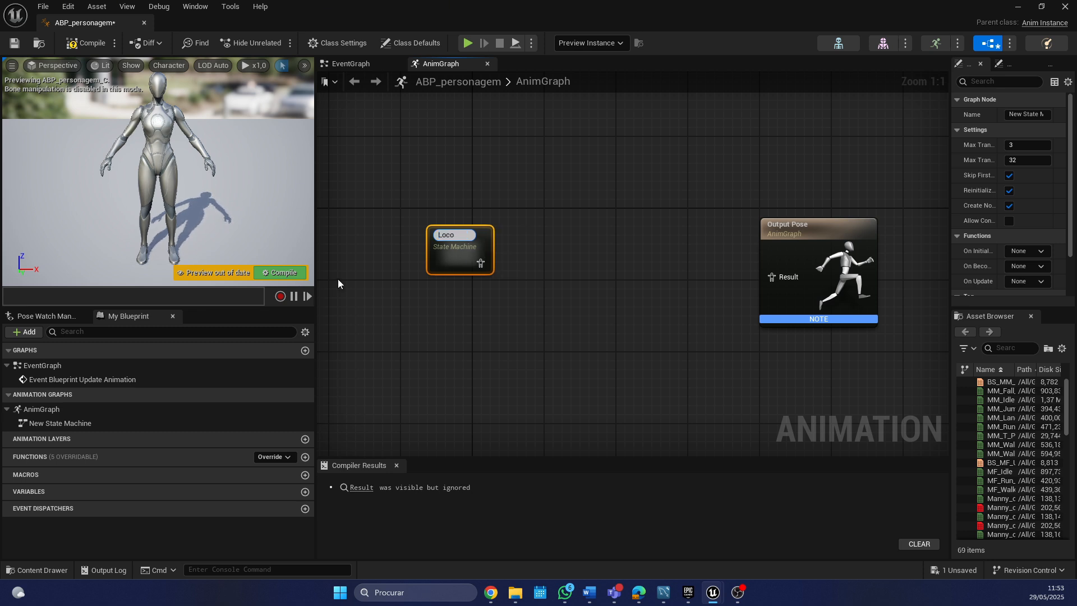
{"action": "type", "text": "moção"}
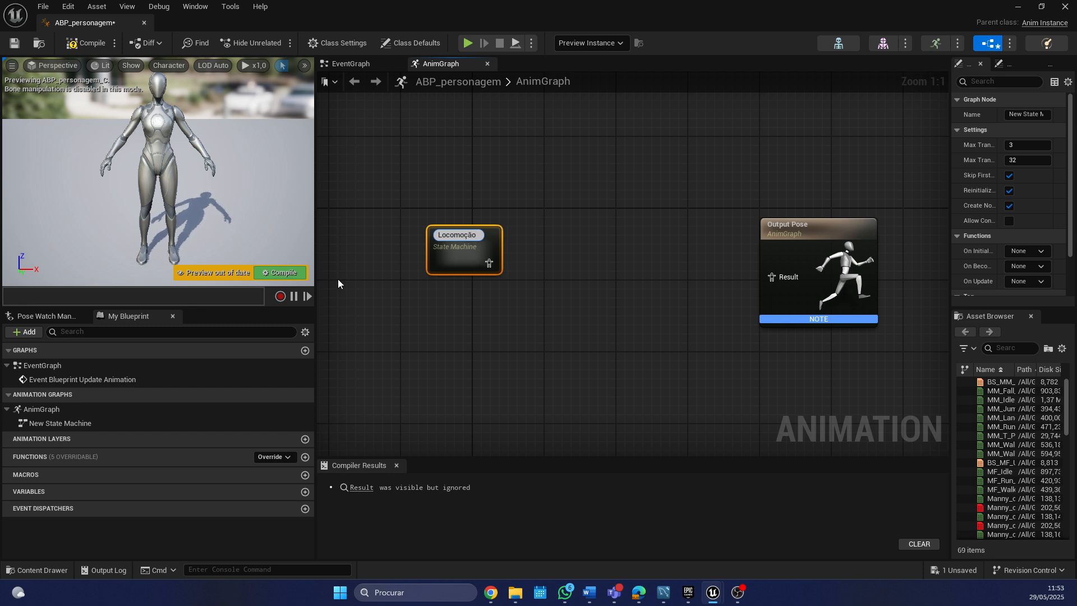
{"action": "key", "text": "Return"}
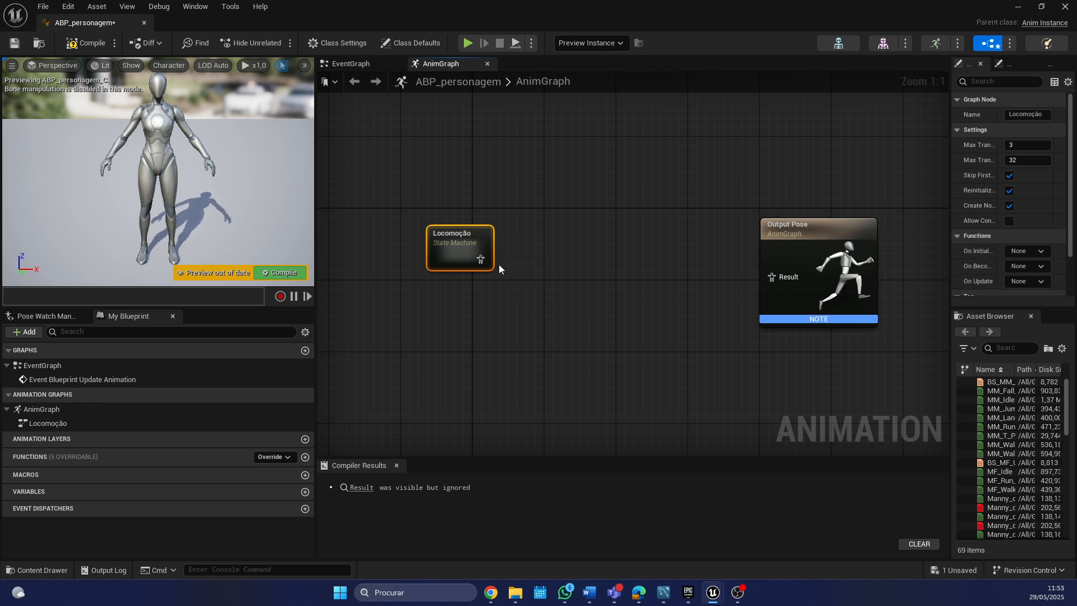
{"action": "left_click_drag", "start_coordinate": [480, 259], "coordinate": [779, 296]}
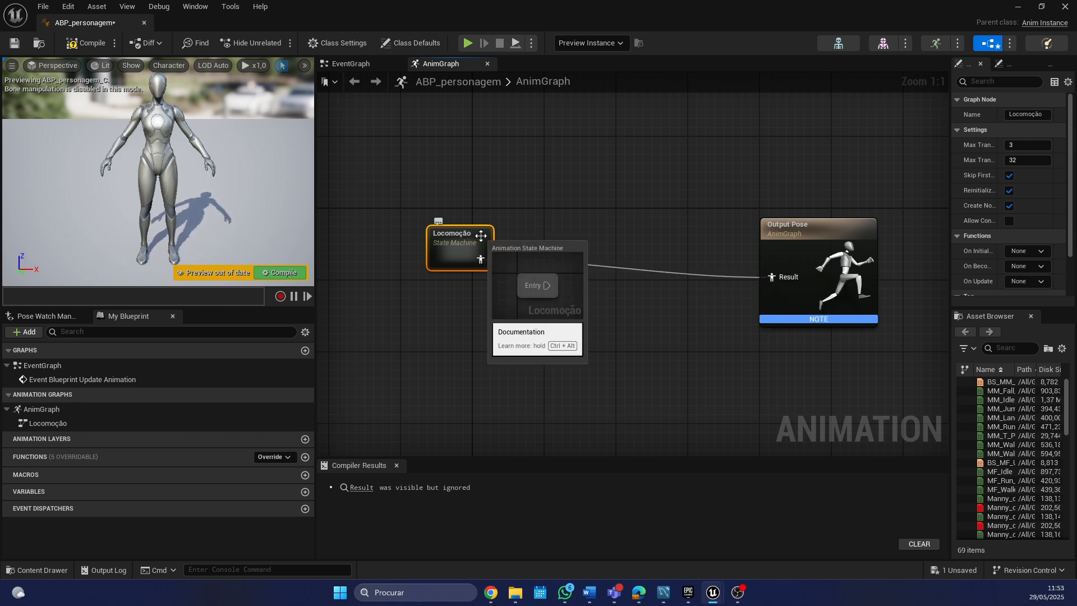
Step: Open the Locomoção state machine and add a state named IDLE connected from Entry
{"action": "double_click", "coordinate": [481, 234]}
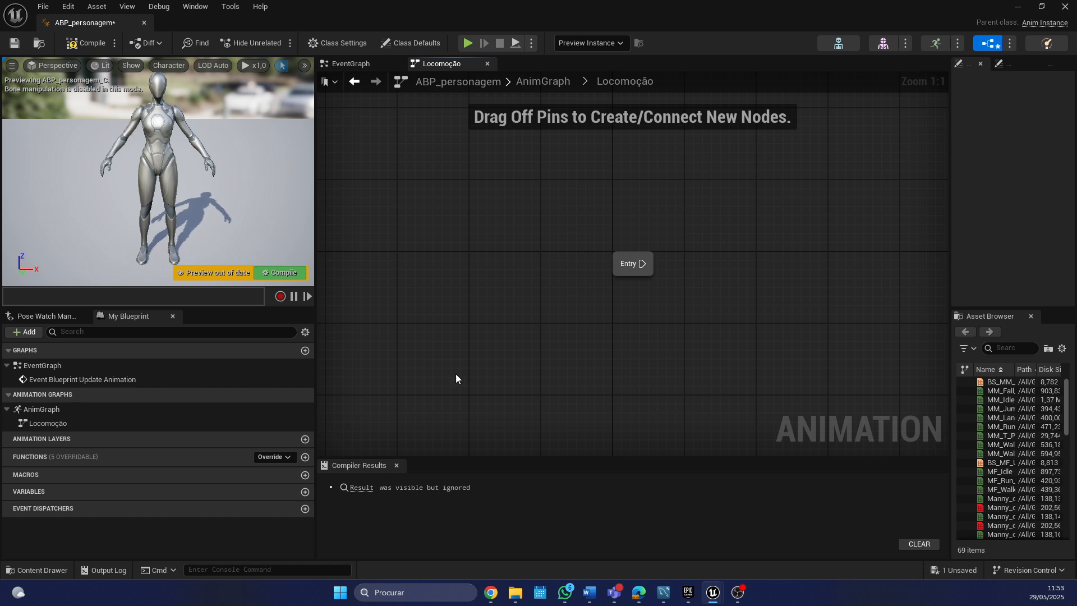
{"action": "left_click_drag", "start_coordinate": [641, 263], "coordinate": [735, 291]}
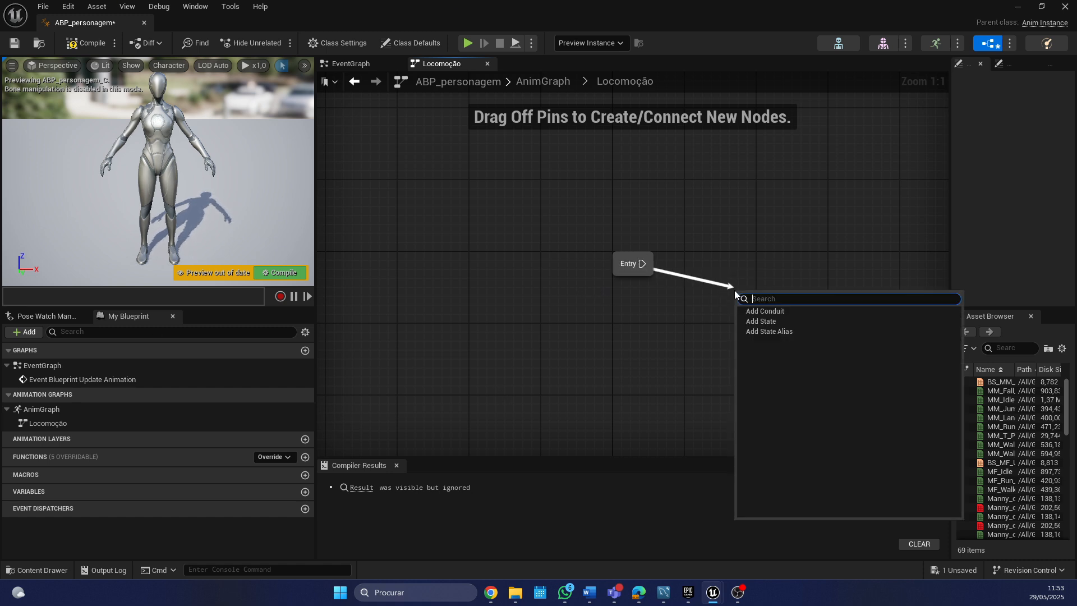
{"action": "left_click", "coordinate": [762, 321]}
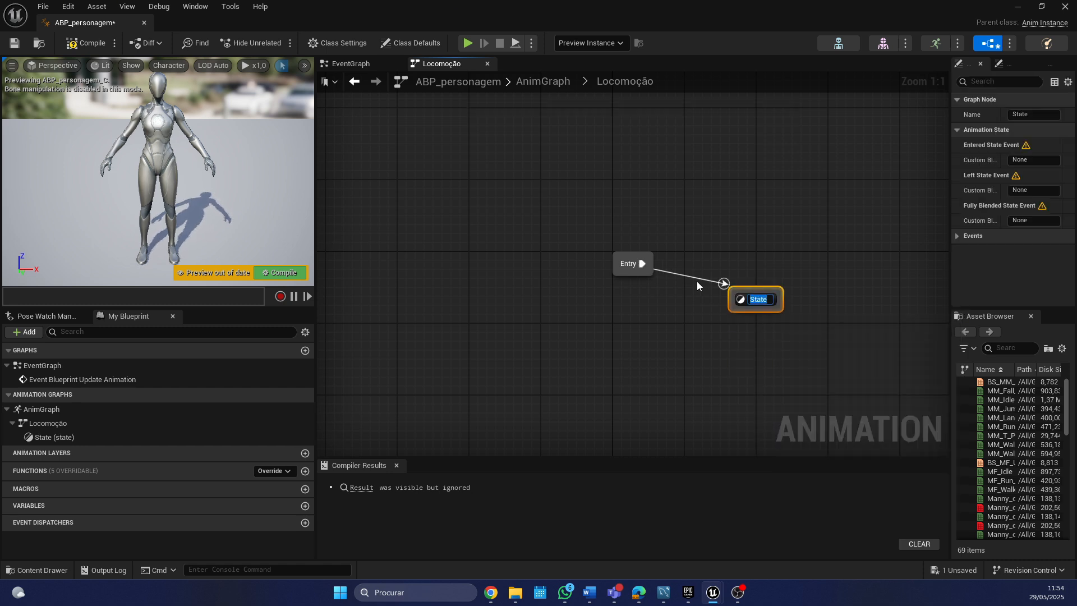
{"action": "key", "text": "BackSpace"}
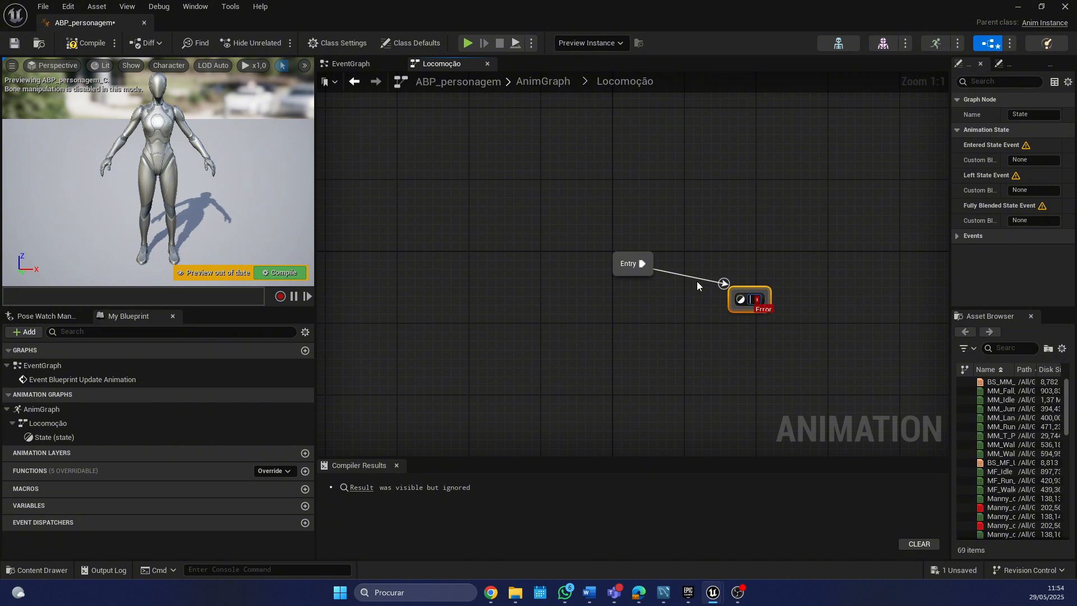
{"action": "type", "text": "IDLE"}
{"action": "key", "text": "Return"}
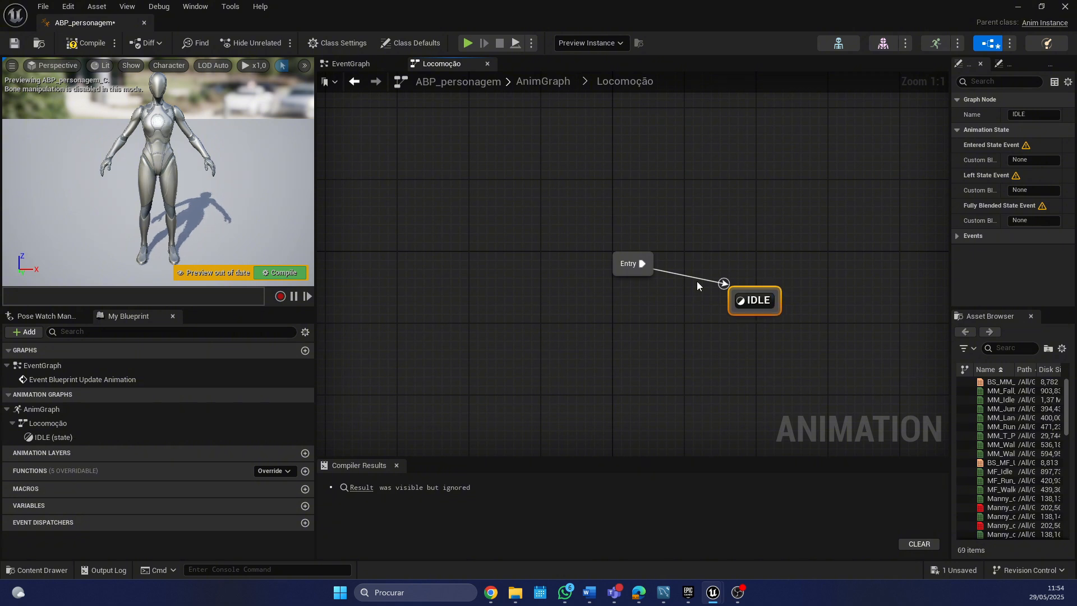
Step: Enlarge the graph area and line up the Entry and IDLE nodes horizontally with wide space between them
{"action": "left_click_drag", "start_coordinate": [315, 237], "coordinate": [161, 201]}
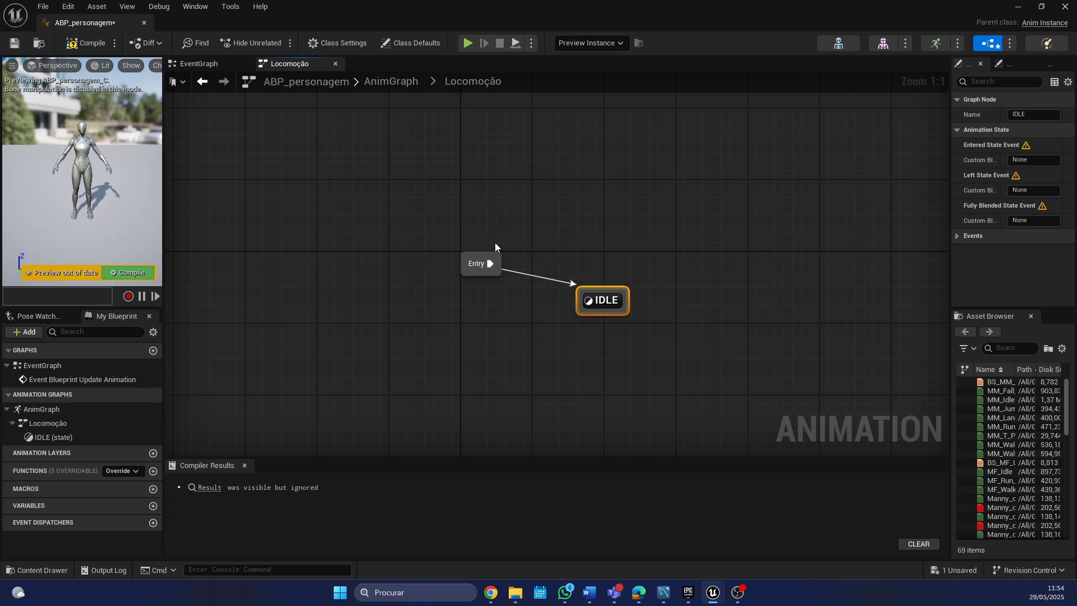
{"action": "left_click_drag", "start_coordinate": [432, 193], "coordinate": [732, 349]}
{"action": "left_click_drag", "start_coordinate": [477, 270], "coordinate": [297, 277]}
{"action": "left_click", "coordinate": [469, 259]}
{"action": "left_click", "coordinate": [469, 260]}
{"action": "left_click_drag", "start_coordinate": [595, 289], "coordinate": [474, 286]}
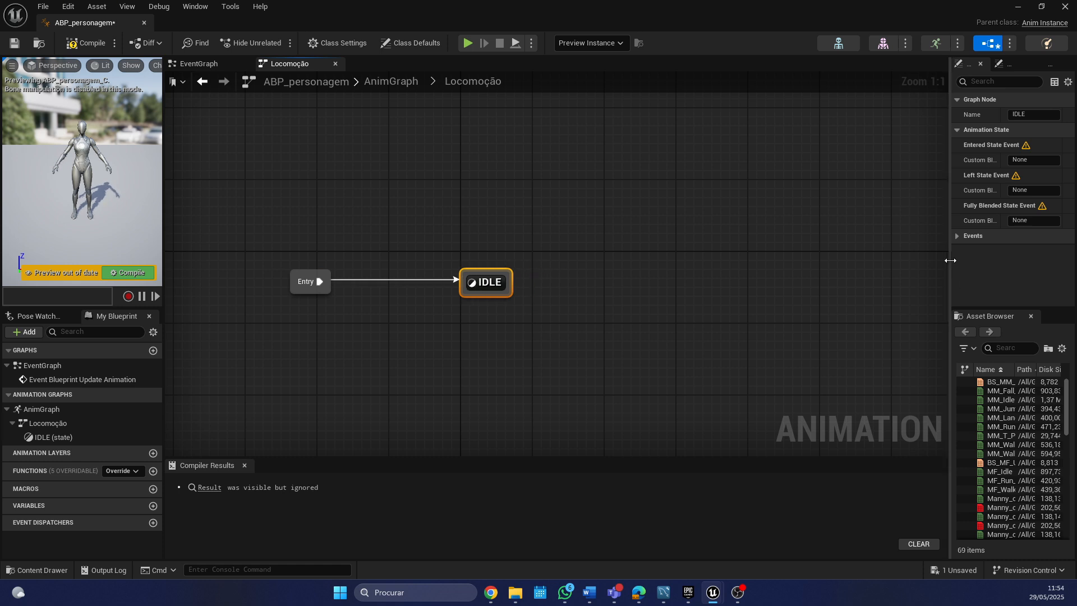
Step: Open the IDLE state's graph and widen the Details and Asset Browser area so full asset names can be read
{"action": "left_click_drag", "start_coordinate": [950, 261], "coordinate": [735, 259]}
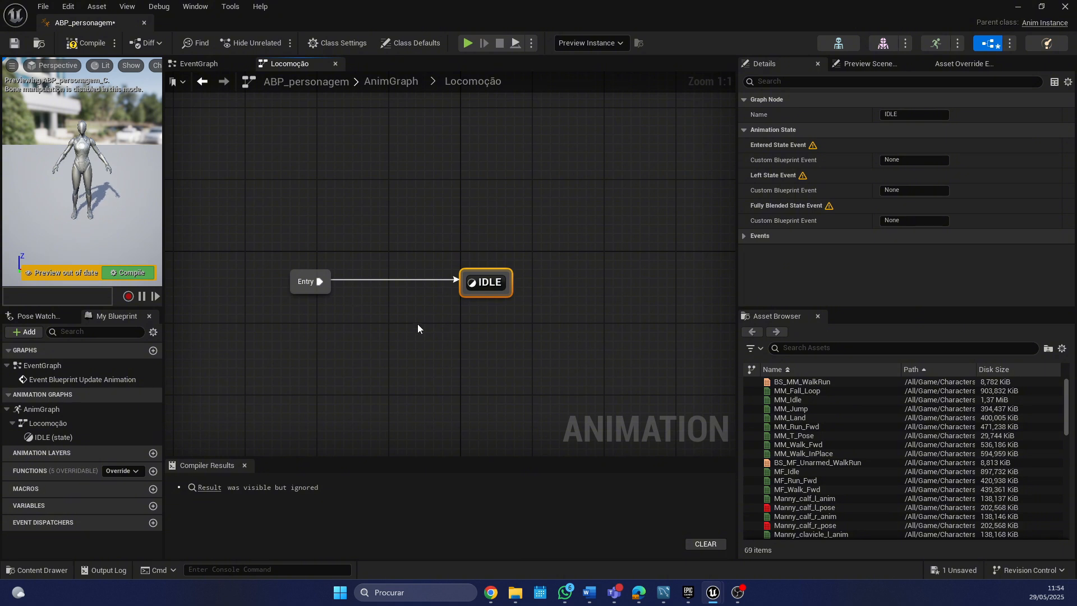
{"action": "double_click", "coordinate": [473, 280]}
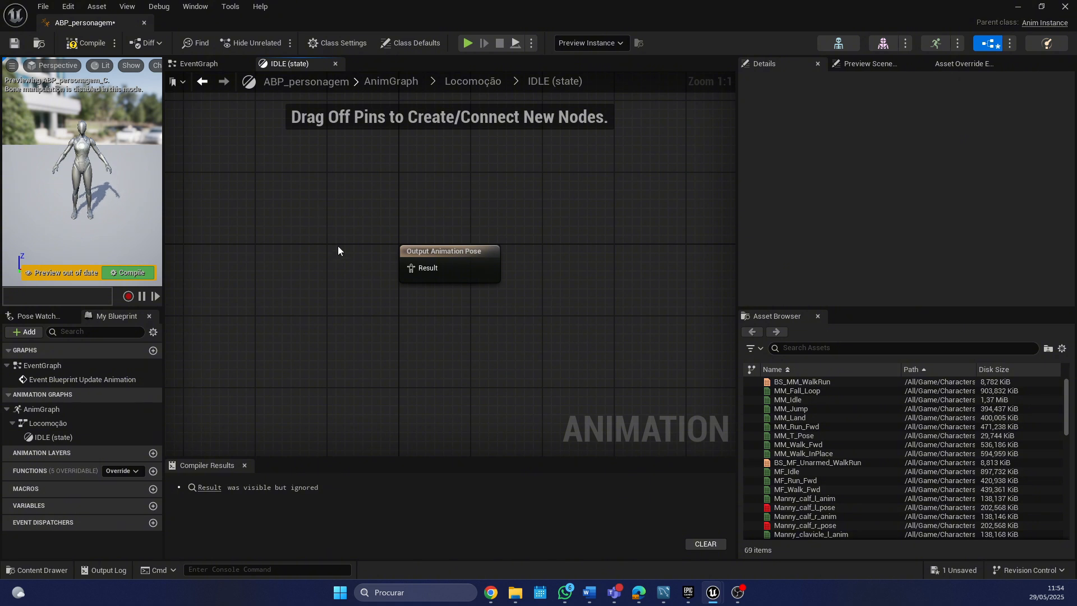
{"action": "left_click_drag", "start_coordinate": [439, 250], "coordinate": [288, 251]}
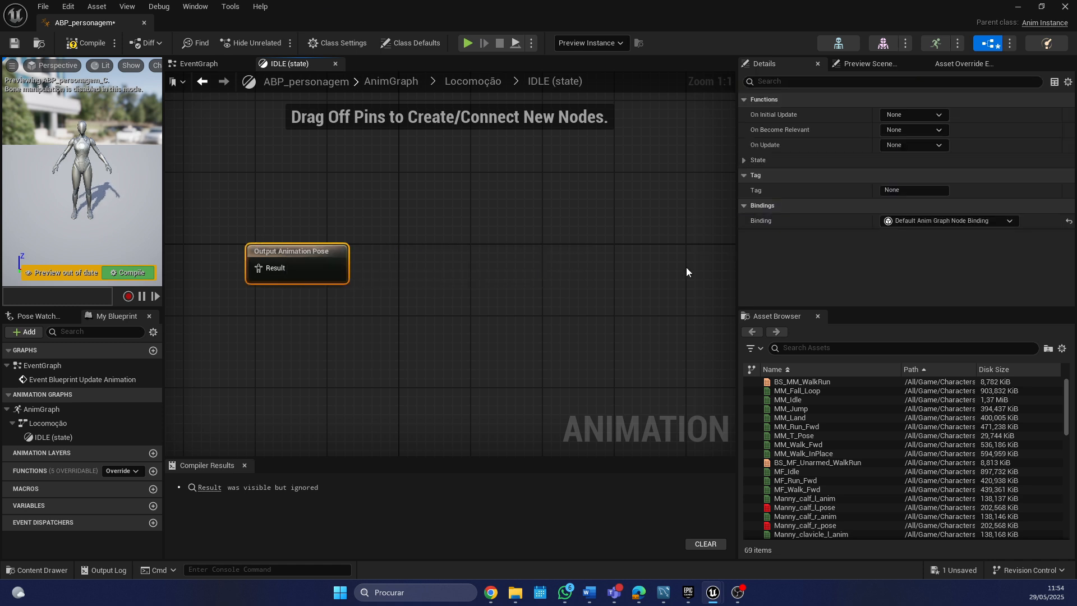
{"action": "left_click_drag", "start_coordinate": [737, 281], "coordinate": [645, 281]}
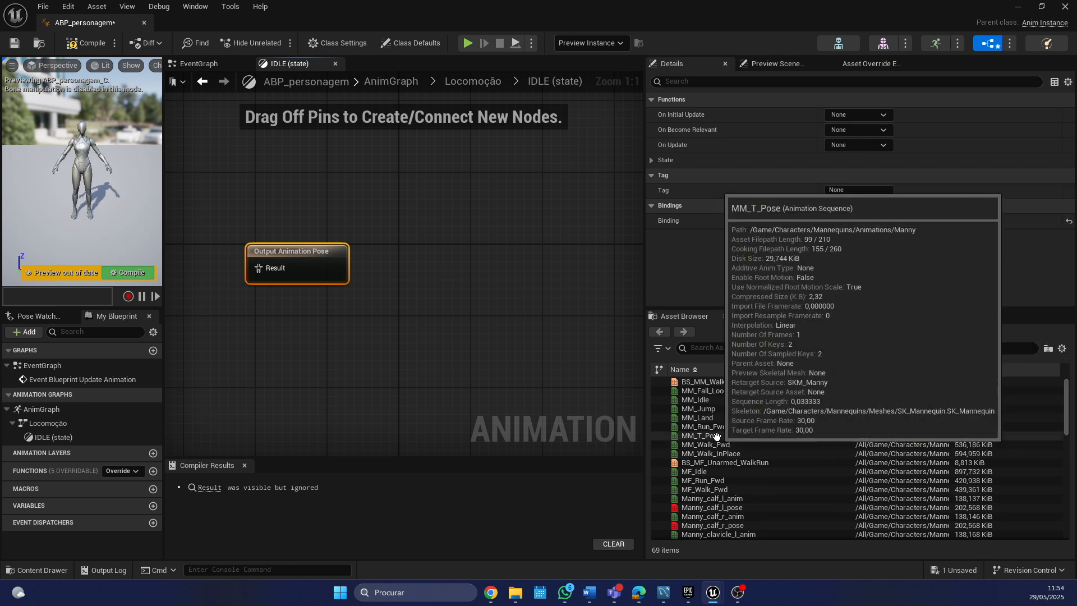
Step: Filter the available animation assets by "IDL" and select MF_Idle
{"action": "left_click", "coordinate": [724, 400]}
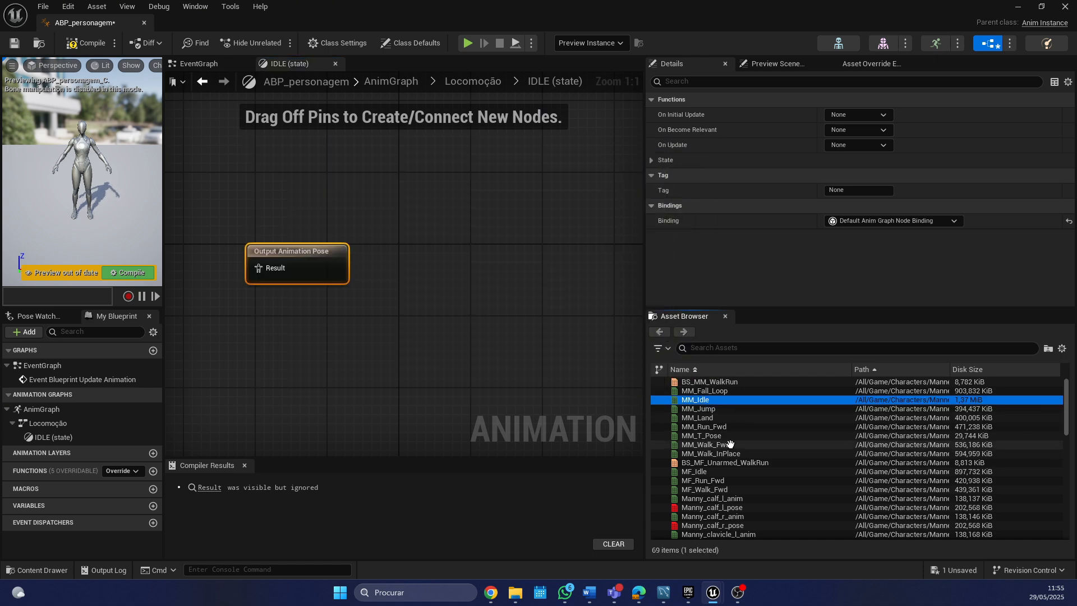
{"action": "scroll", "coordinate": [714, 444], "scroll_direction": "down", "scroll_amount": 1}
{"action": "scroll", "coordinate": [714, 444], "scroll_direction": "down", "scroll_amount": 10}
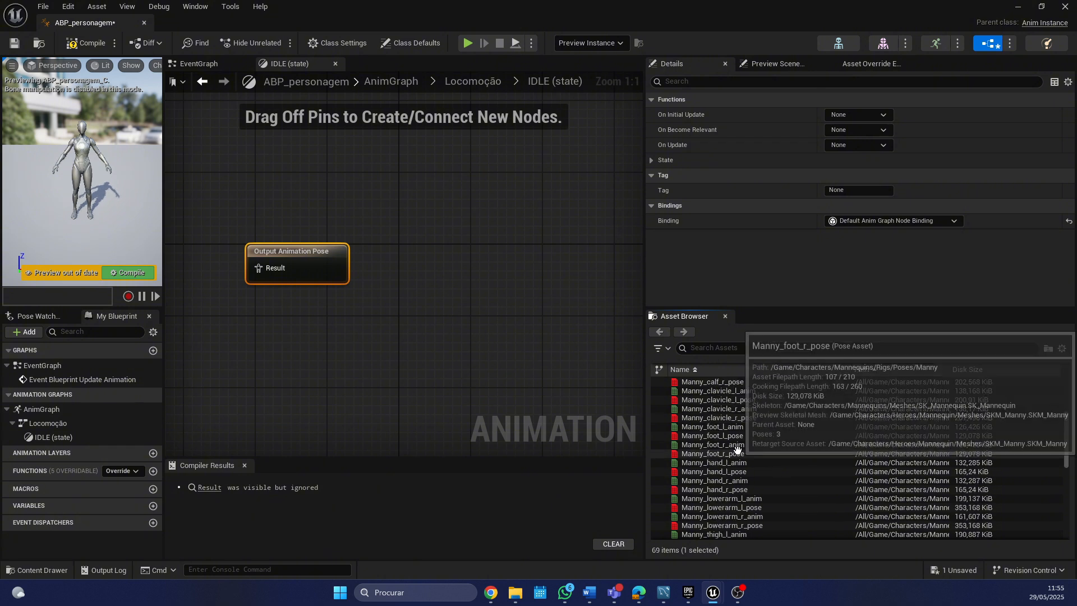
{"action": "left_click", "coordinate": [715, 349]}
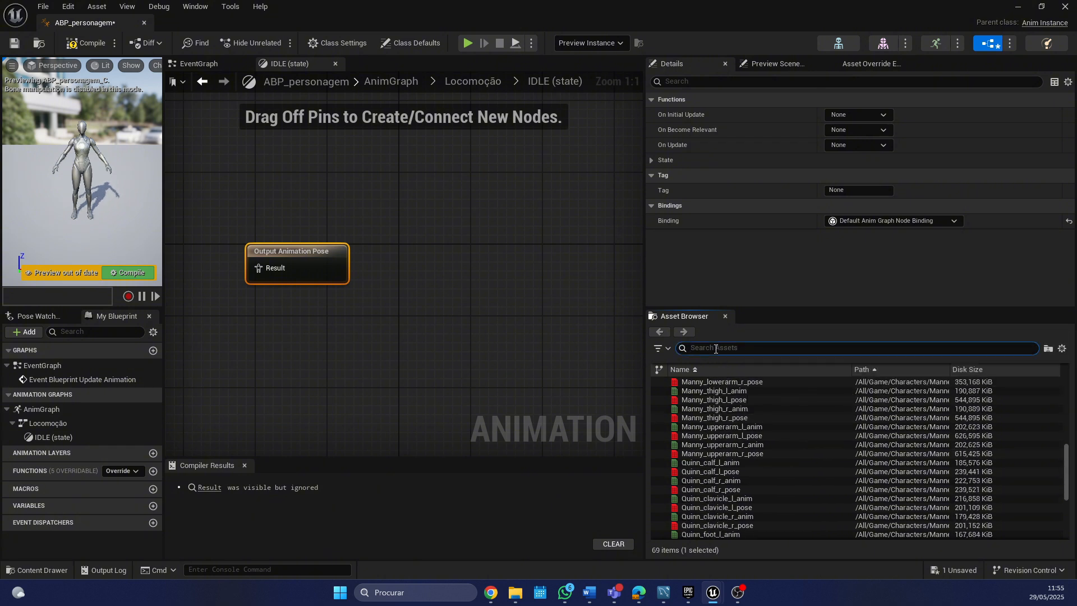
{"action": "type", "text": "IDL"}
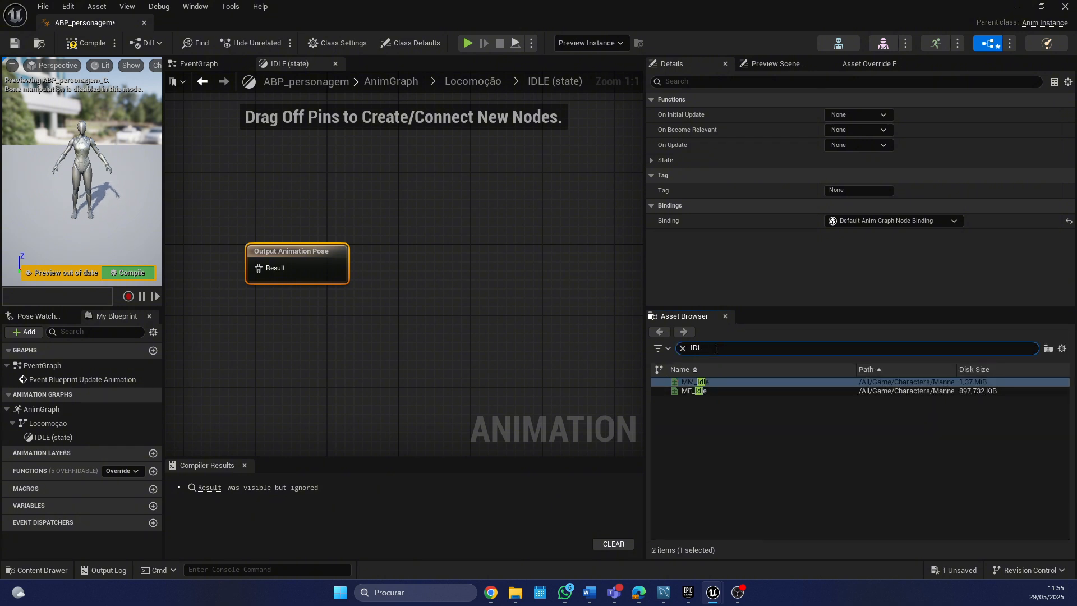
{"action": "key", "text": "BackSpace"}
{"action": "key", "text": "BackSpace"}
{"action": "key", "text": "BackSpace"}
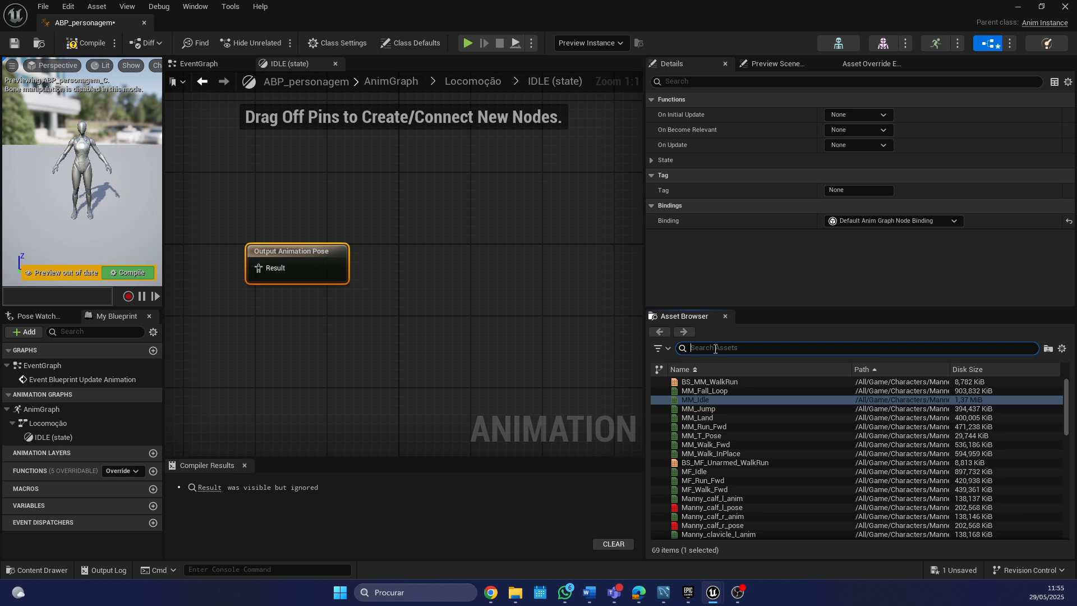
{"action": "type", "text": "IDL"}
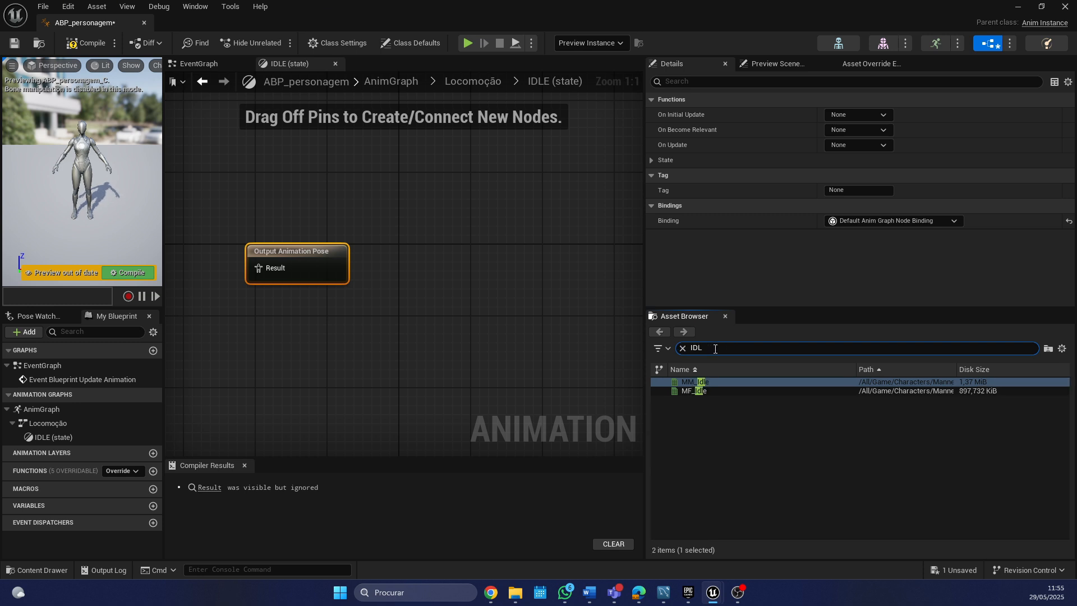
{"action": "left_click", "coordinate": [702, 391]}
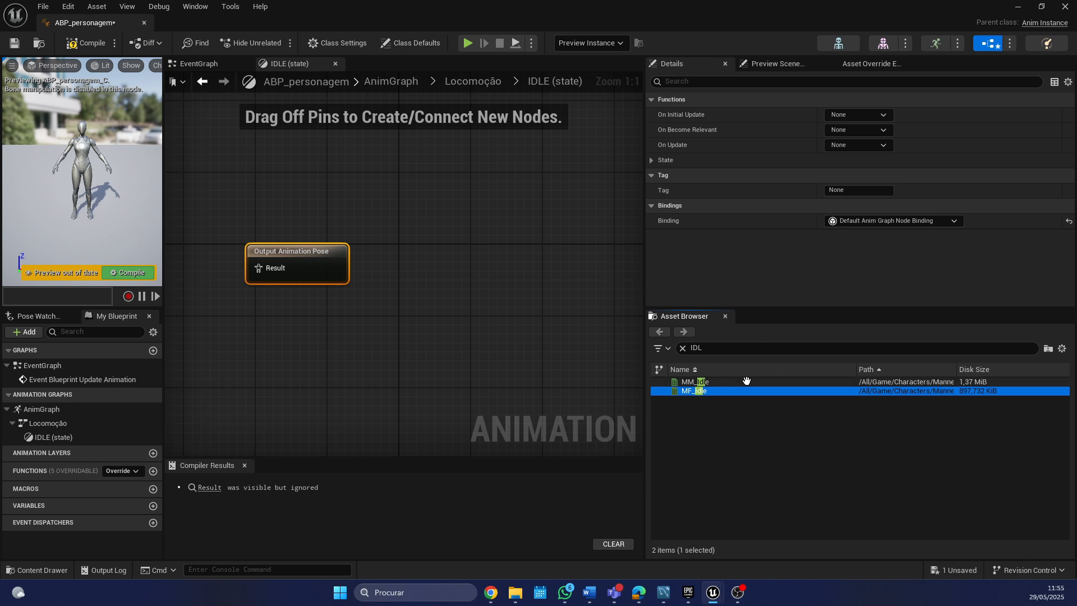
Step: Place the MF_Idle animation to the left of the Output Animation Pose node and connect it to Result
{"action": "mouse_move", "coordinate": [702, 386]}
{"action": "mouse_move", "coordinate": [683, 387]}
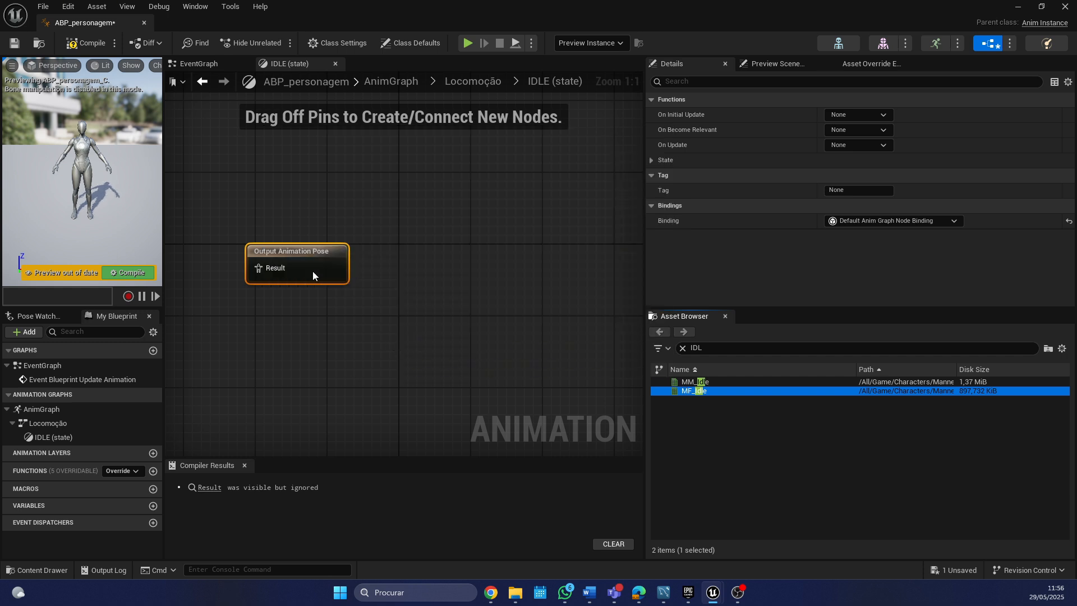
{"action": "left_click_drag", "start_coordinate": [300, 251], "coordinate": [516, 248]}
{"action": "left_click", "coordinate": [700, 391]}
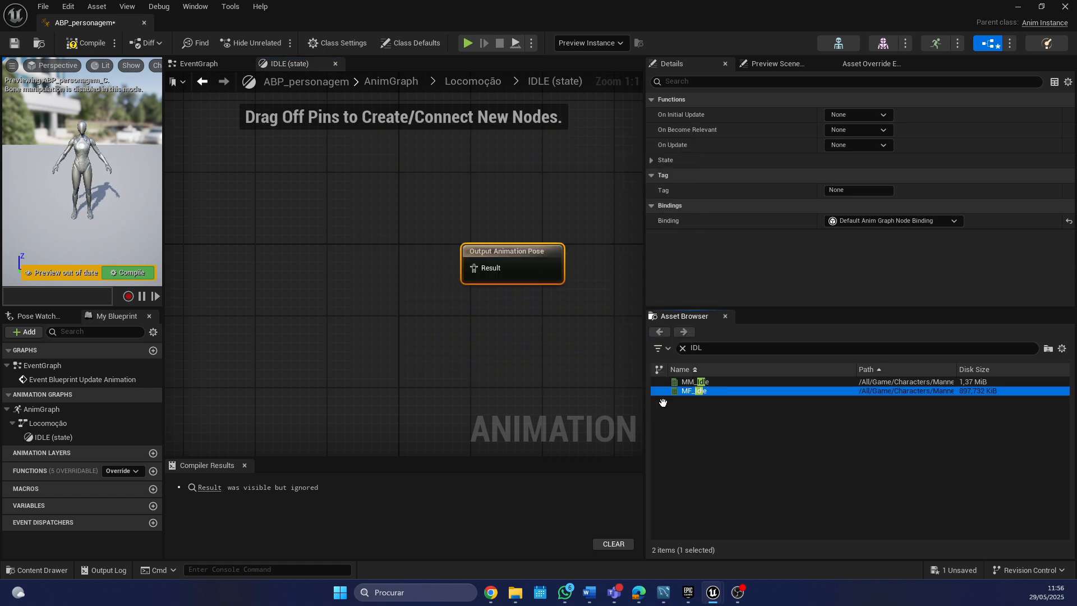
{"action": "double_click", "coordinate": [673, 391]}
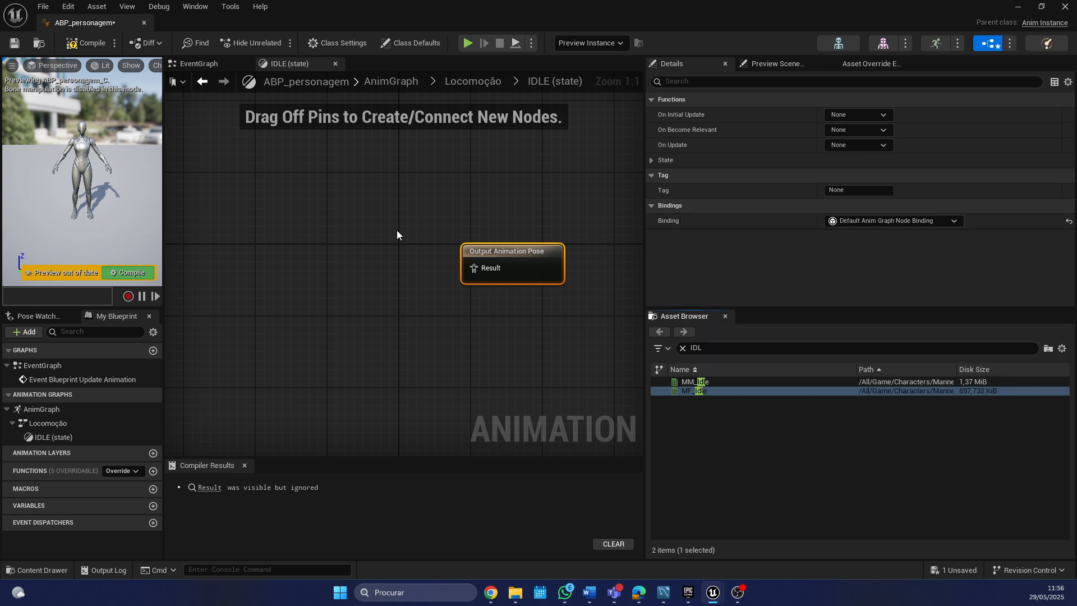
{"action": "left_click_drag", "start_coordinate": [694, 391], "coordinate": [297, 242]}
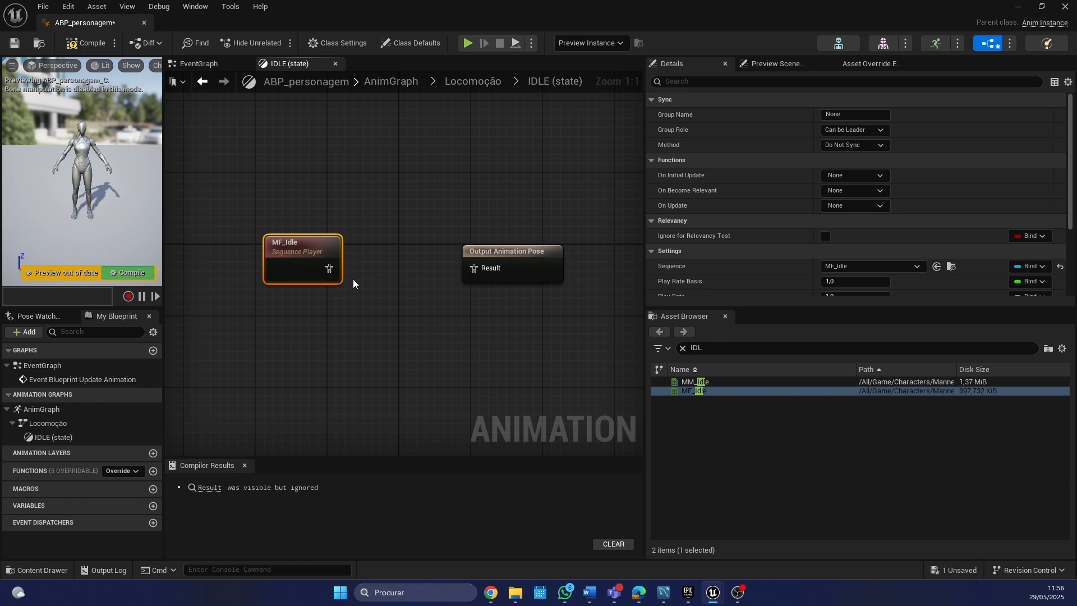
{"action": "left_click_drag", "start_coordinate": [328, 267], "coordinate": [474, 268]}
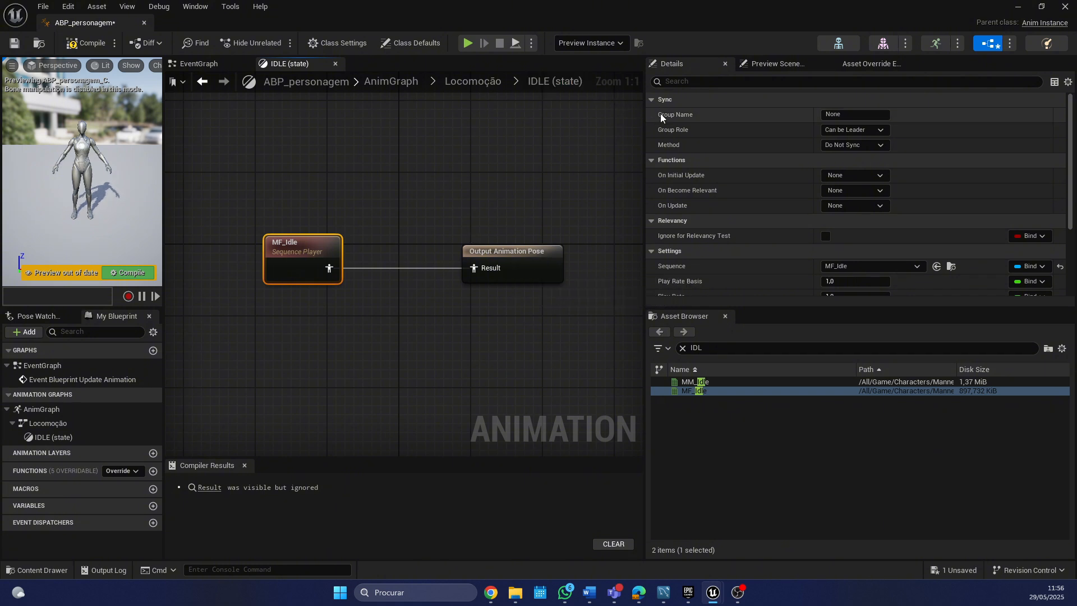
Step: Narrow the Details and Asset Browser area to enlarge the graph, and compile the Animation Blueprint
{"action": "left_click", "coordinate": [643, 117]}
{"action": "left_click_drag", "start_coordinate": [645, 118], "coordinate": [869, 118]}
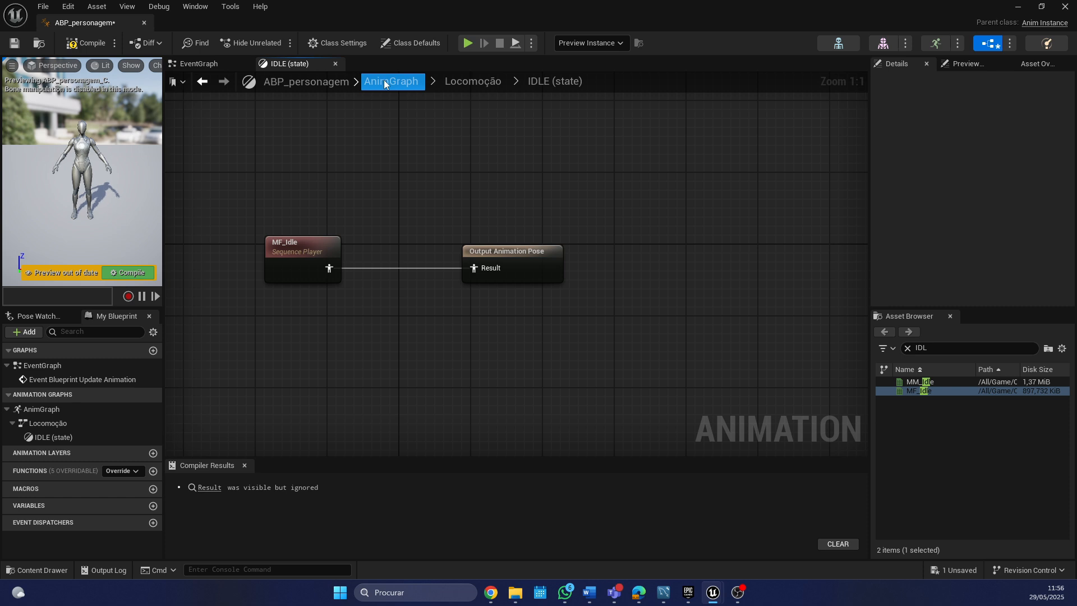
{"action": "left_click", "coordinate": [90, 44]}
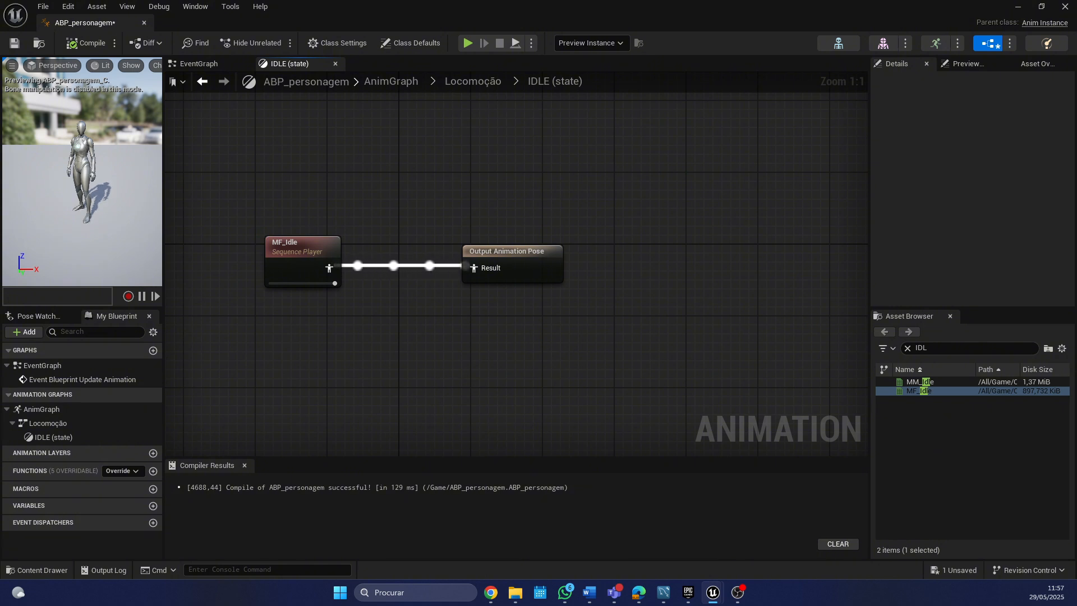
Step: Review the graph hierarchy from AnimGraph through the Locomoção state machine down to the IDLE state
{"action": "left_click", "coordinate": [392, 83]}
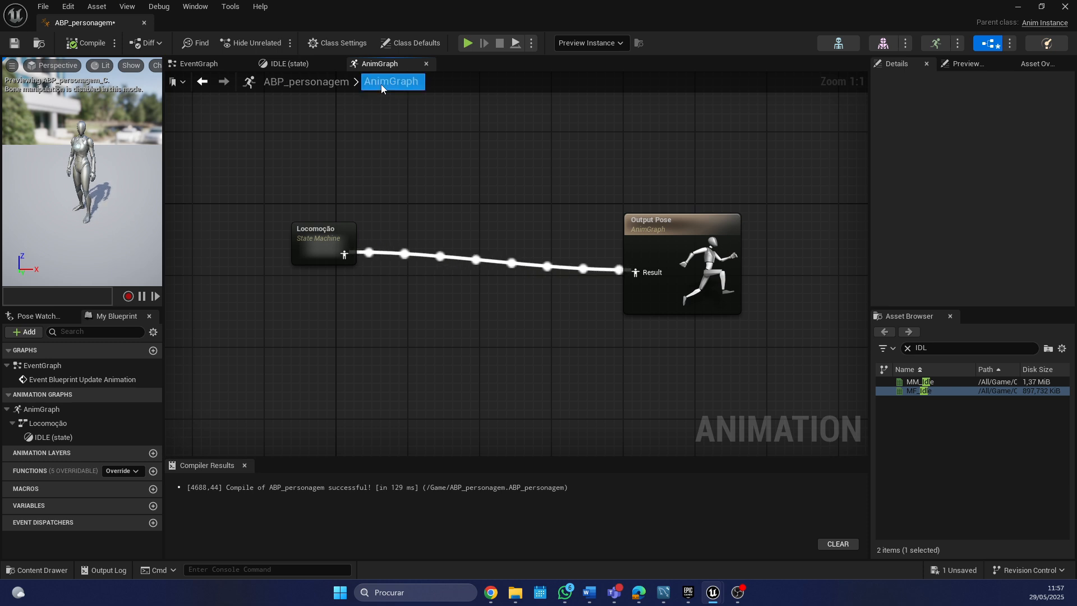
{"action": "left_click", "coordinate": [203, 82]}
{"action": "left_click", "coordinate": [203, 82]}
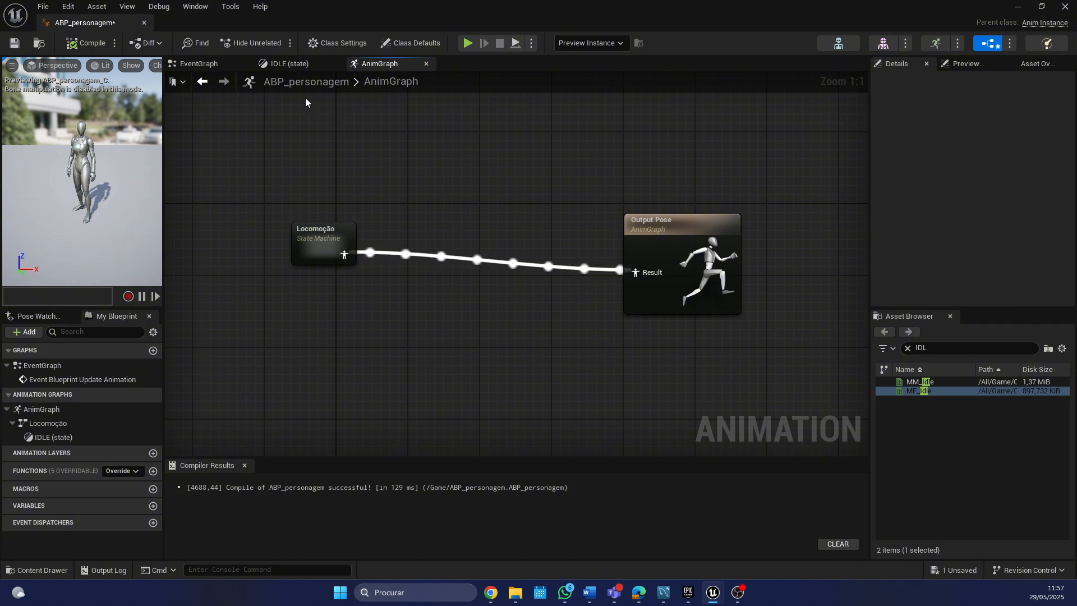
{"action": "left_click", "coordinate": [203, 83]}
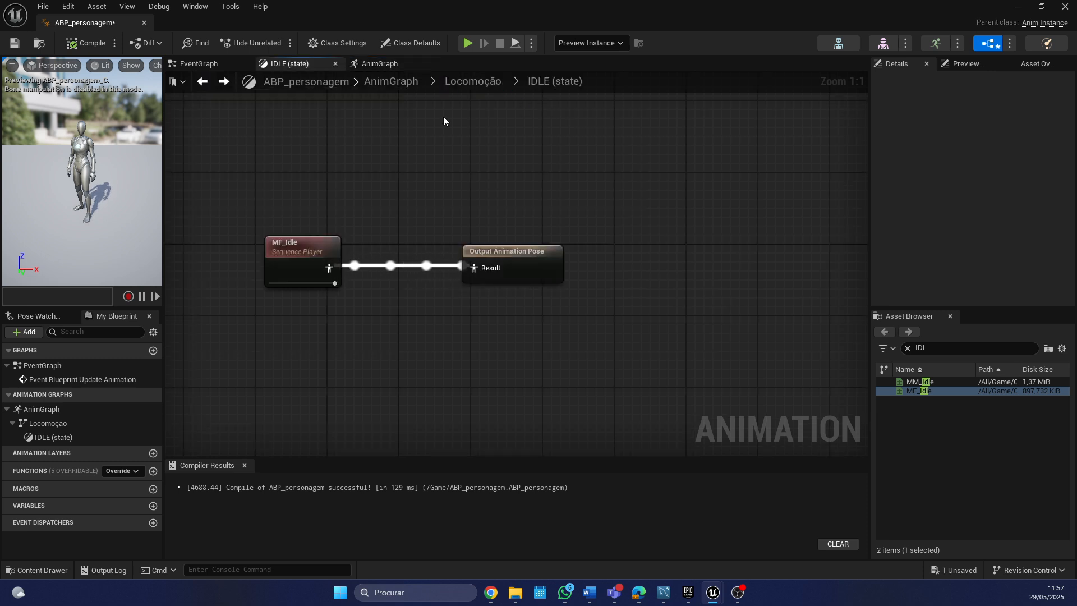
{"action": "left_click", "coordinate": [226, 82]}
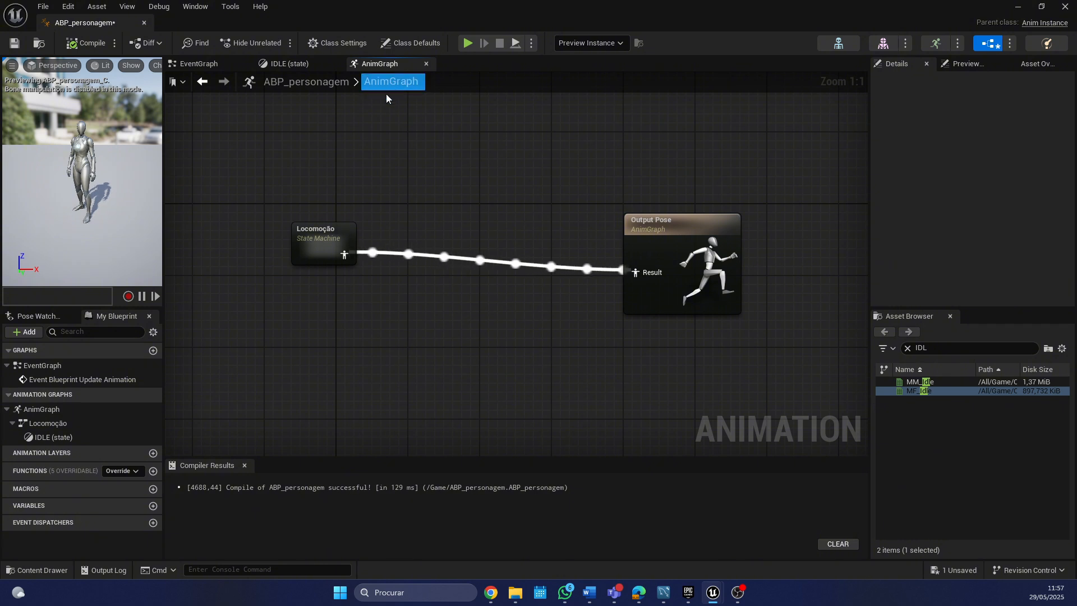
{"action": "double_click", "coordinate": [311, 232]}
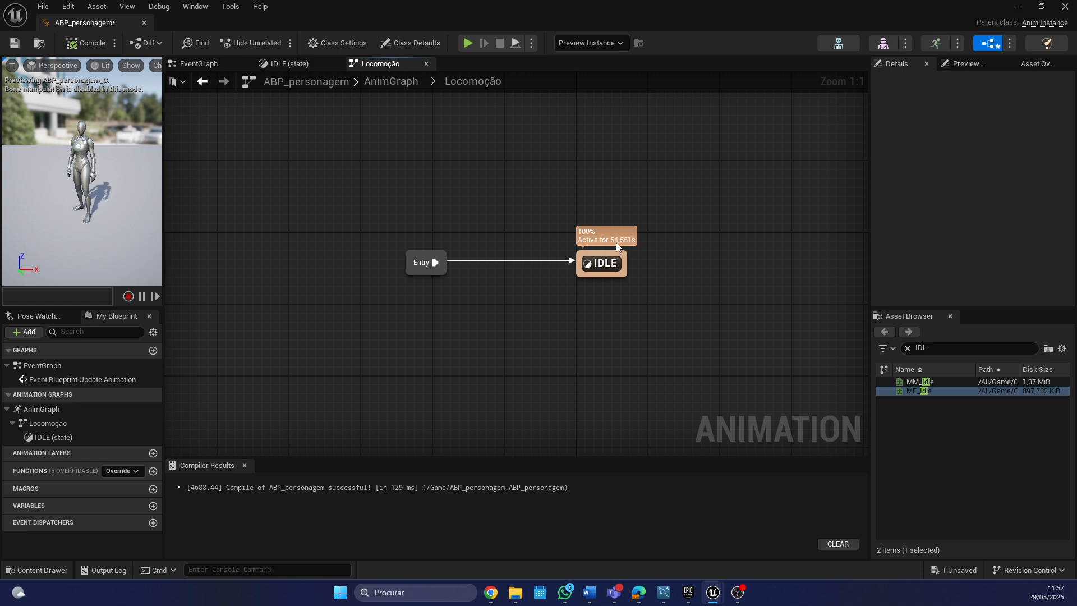
{"action": "double_click", "coordinate": [605, 263]}
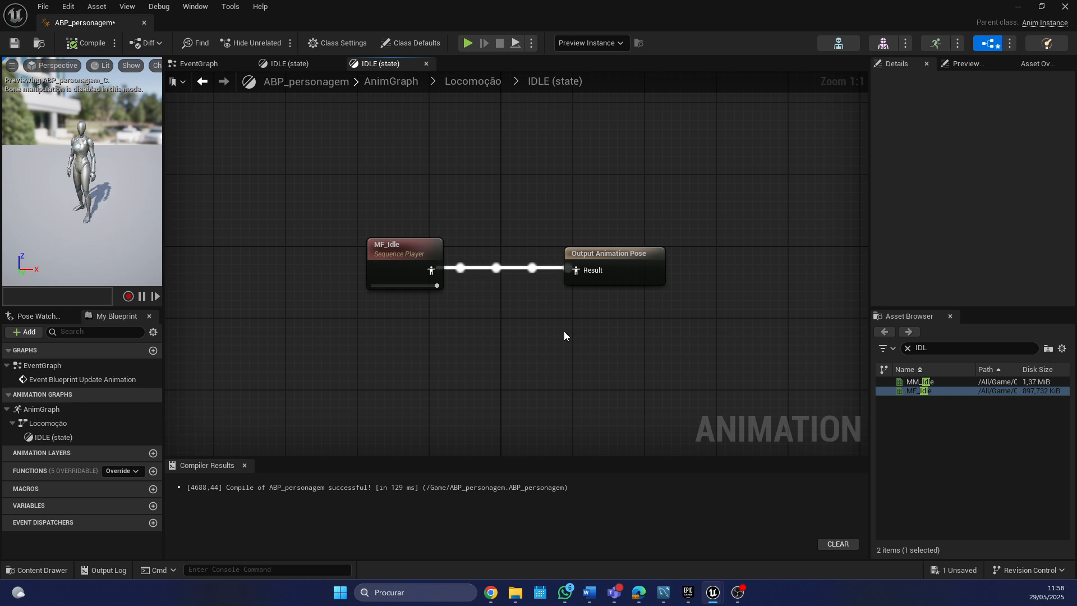
Step: Widen the character preview from AnimGraph and reopen the IDLE state through Locomoção to examine the MF_Idle node
{"action": "left_click", "coordinate": [395, 83]}
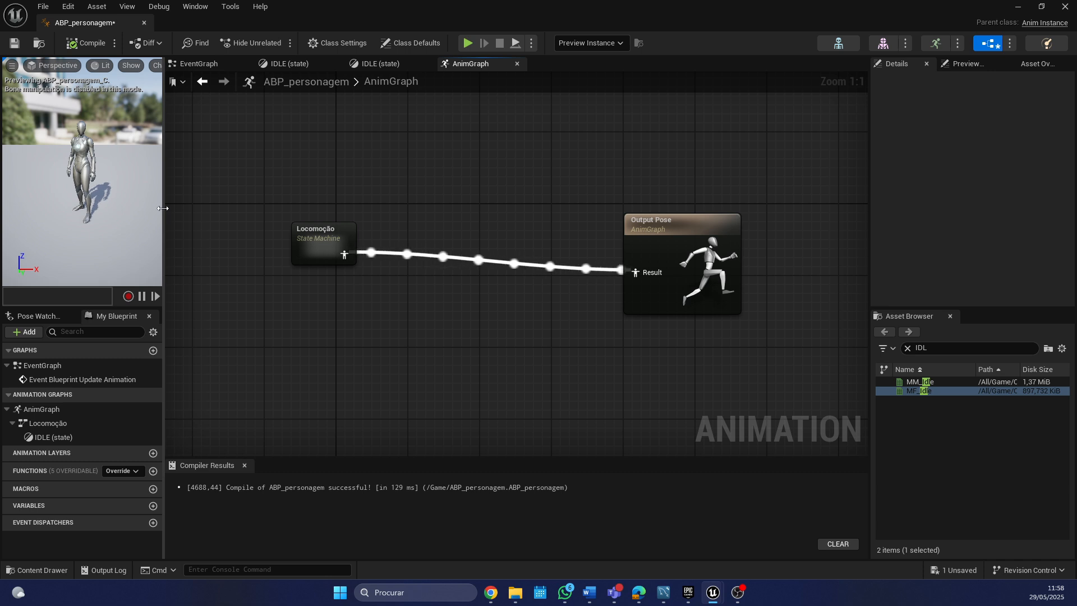
{"action": "left_click_drag", "start_coordinate": [162, 208], "coordinate": [279, 208]}
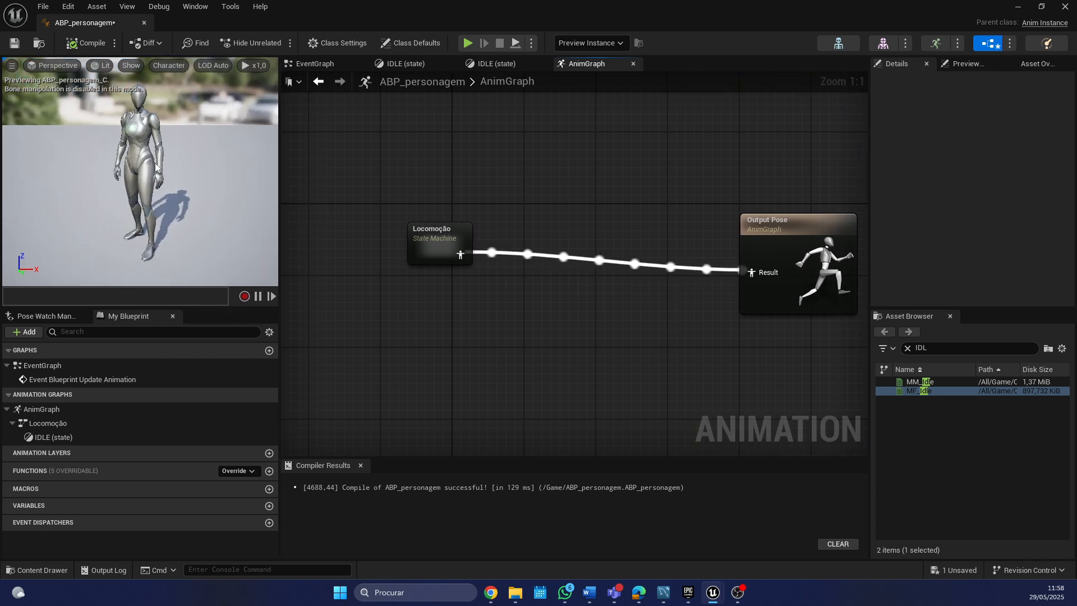
{"action": "double_click", "coordinate": [431, 226]}
{"action": "double_click", "coordinate": [667, 257]}
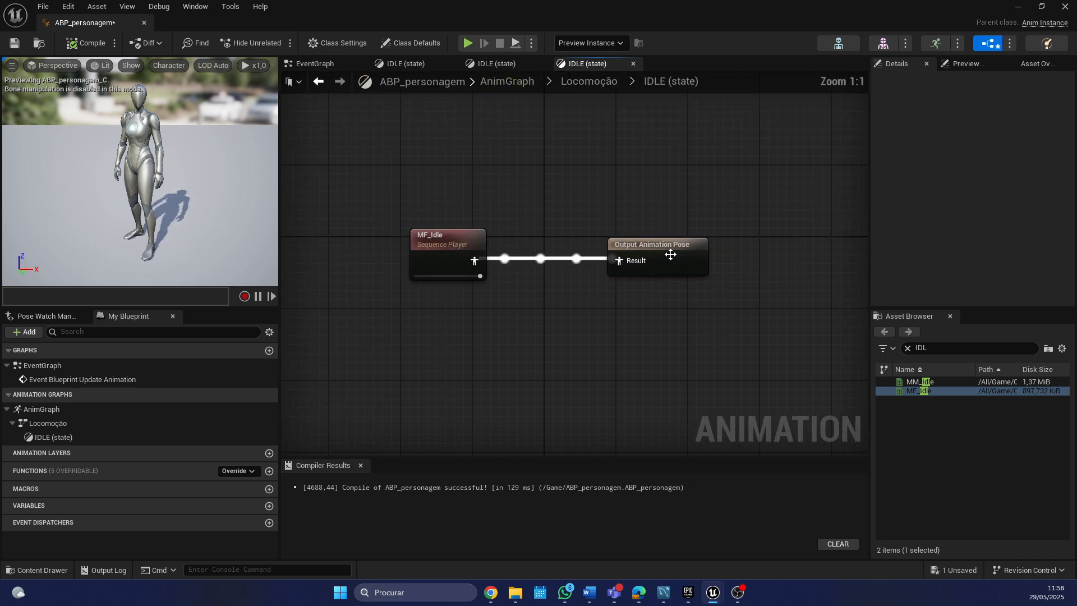
{"action": "left_click", "coordinate": [445, 245]}
{"action": "left_click", "coordinate": [546, 272]}
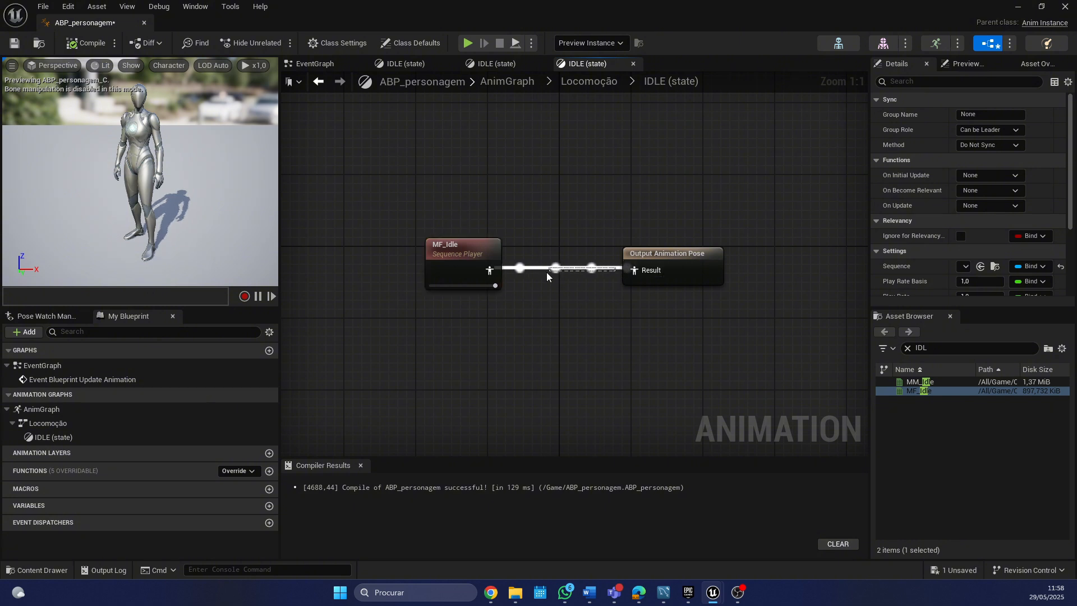
Step: Replace the MF_Idle node in the IDLE state with the MM_Idle animation and connect it to the Result of Output Animation Pose
{"action": "left_click", "coordinate": [477, 252]}
{"action": "key", "text": "Delete"}
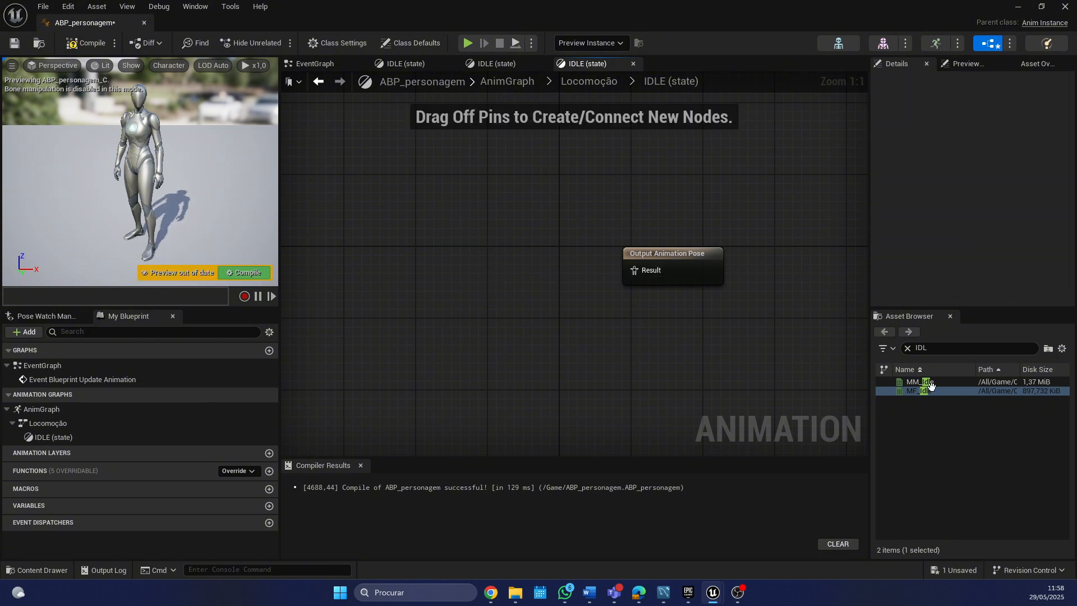
{"action": "left_click_drag", "start_coordinate": [928, 384], "coordinate": [481, 255]}
{"action": "left_click_drag", "start_coordinate": [543, 288], "coordinate": [634, 277]}
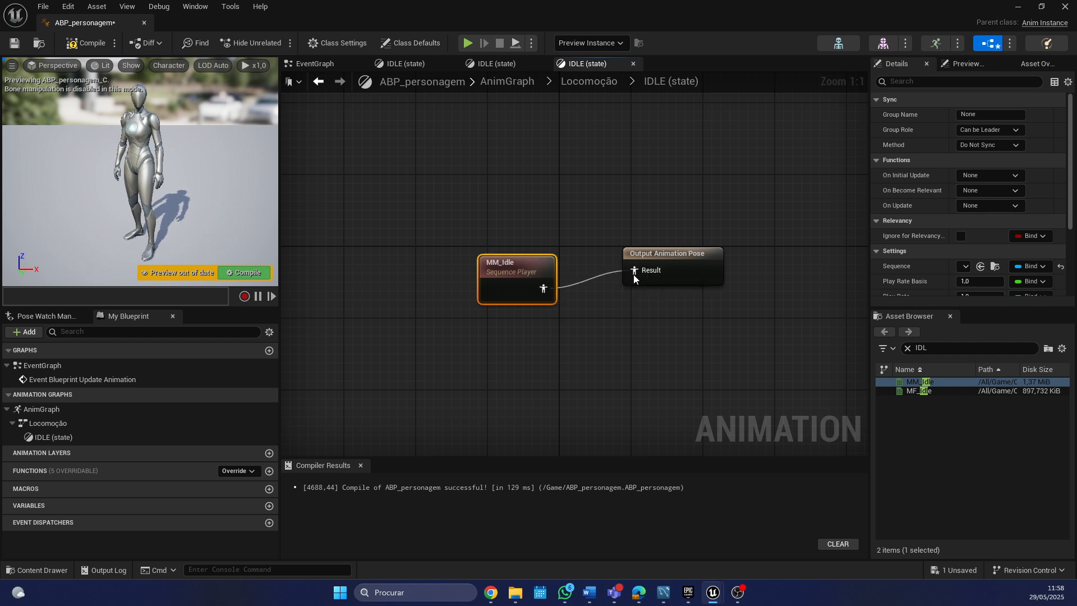
Step: Shift the MM_Idle node slightly up and to the left in the IDLE state, and compile the Animation Blueprint
{"action": "left_click", "coordinate": [506, 82]}
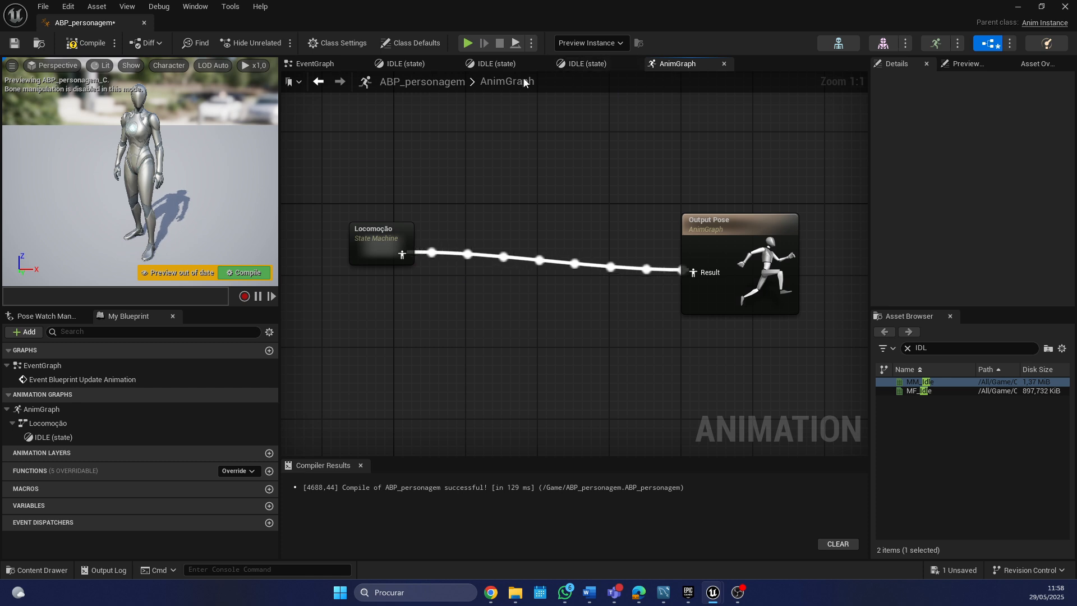
{"action": "left_click", "coordinate": [318, 81]}
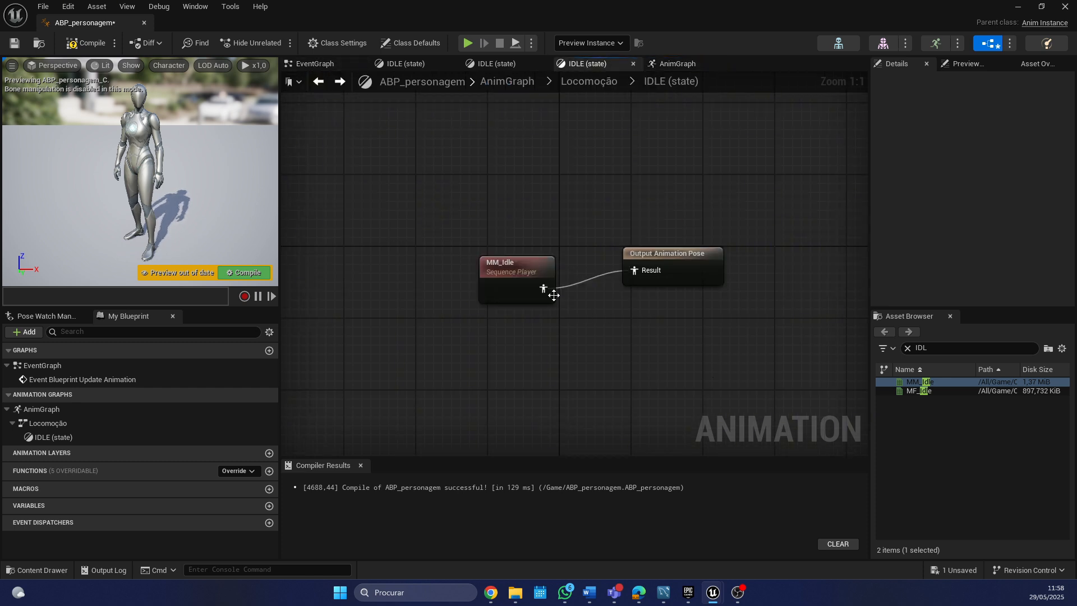
{"action": "left_click_drag", "start_coordinate": [553, 296], "coordinate": [525, 269]}
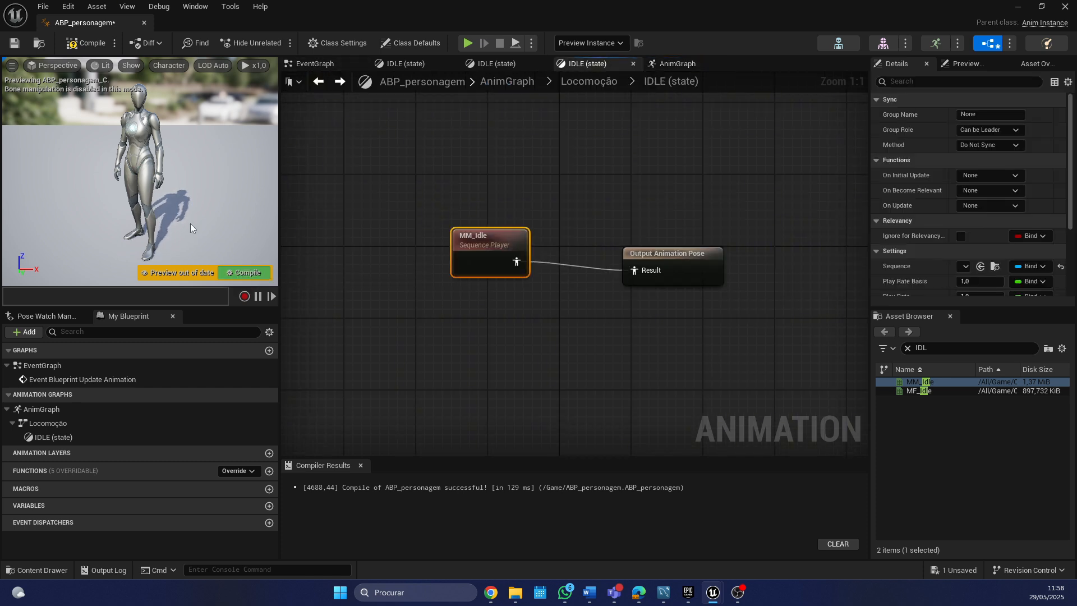
{"action": "left_click", "coordinate": [243, 272]}
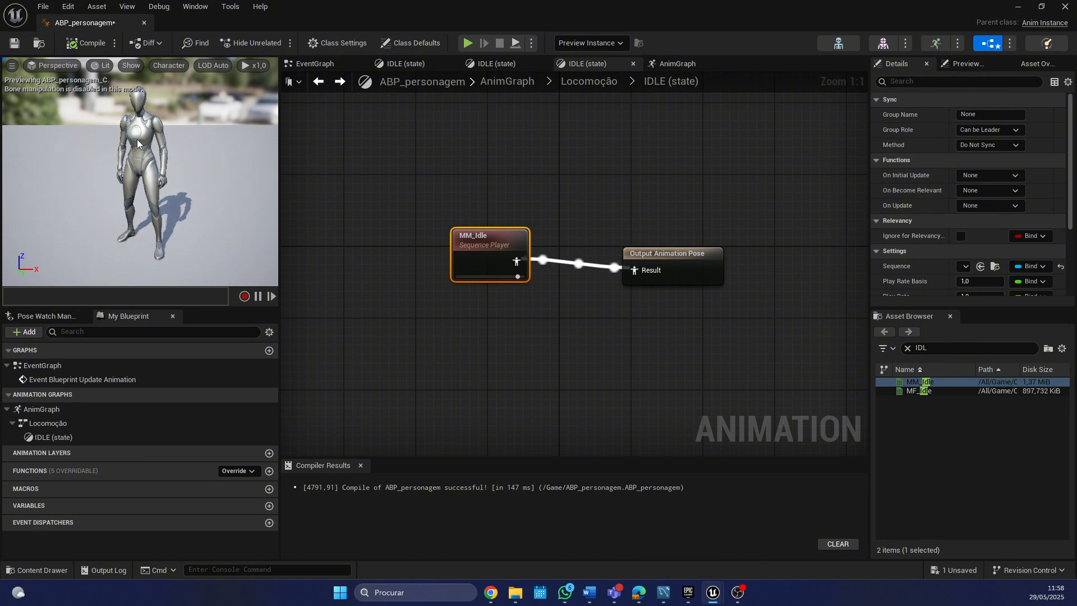
Step: Clear the Asset Browser search and look through the full list of available animations
{"action": "left_click", "coordinate": [933, 347]}
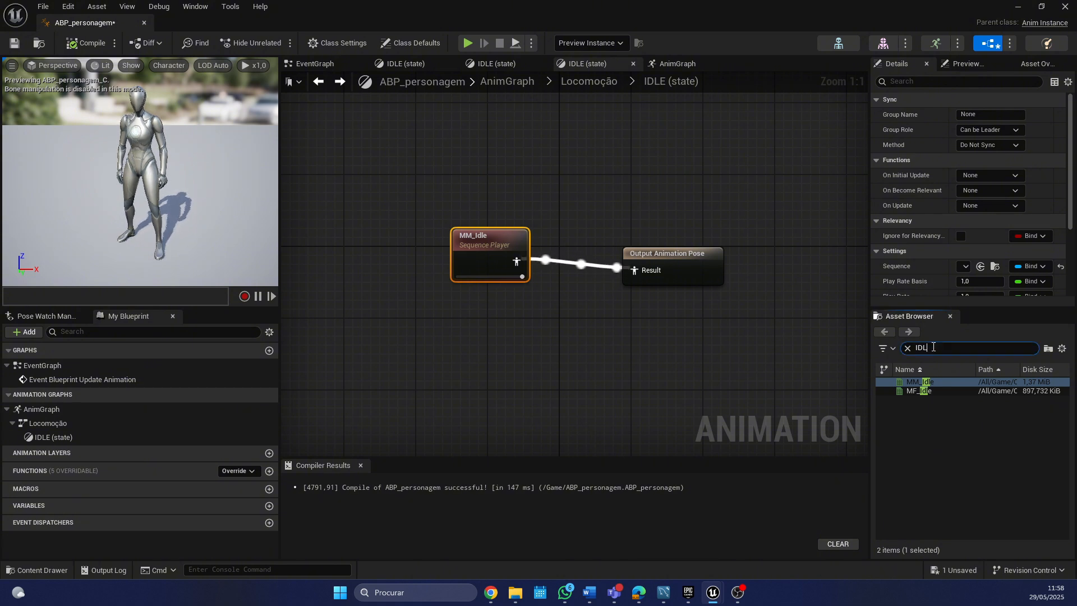
{"action": "key", "text": "BackSpace"}
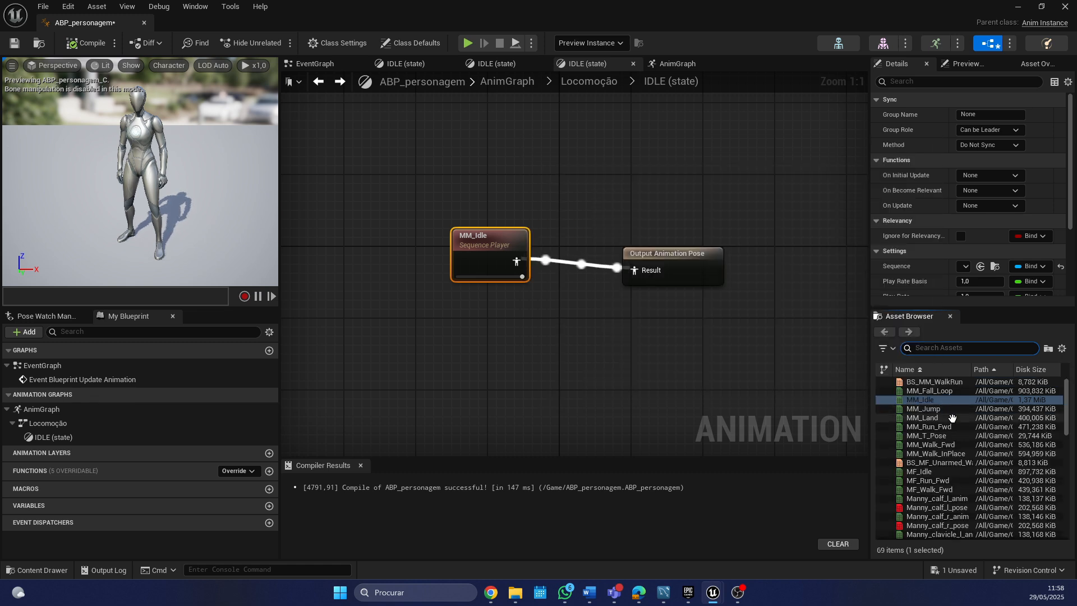
{"action": "scroll", "coordinate": [967, 415], "scroll_direction": "down", "scroll_amount": 5}
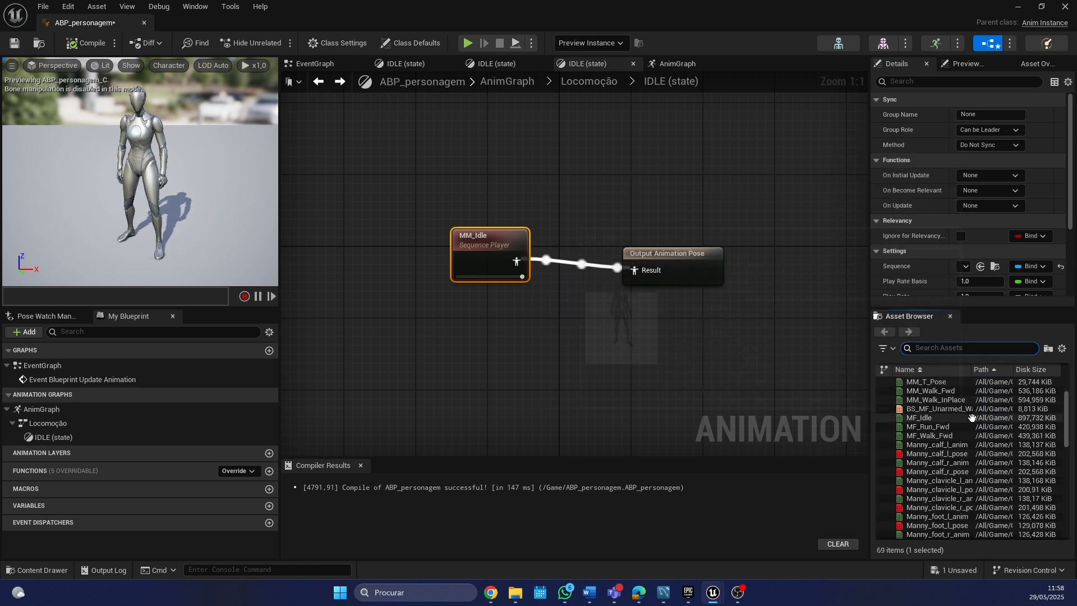
{"action": "scroll", "coordinate": [971, 417], "scroll_direction": "down", "scroll_amount": 3}
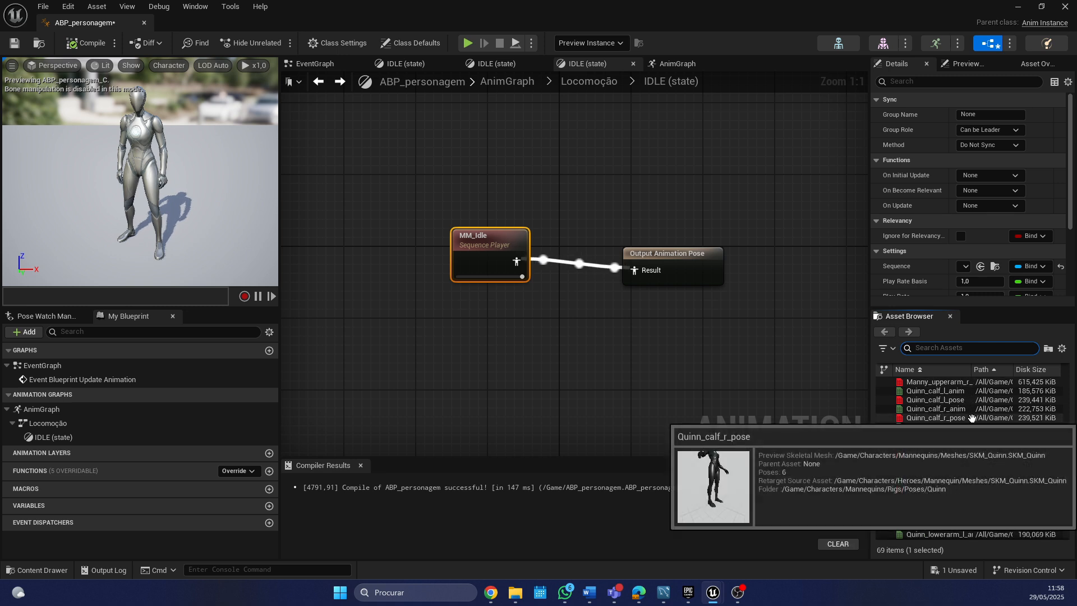
{"action": "scroll", "coordinate": [968, 423], "scroll_direction": "up", "scroll_amount": 2}
{"action": "scroll", "coordinate": [968, 424], "scroll_direction": "up", "scroll_amount": 6}
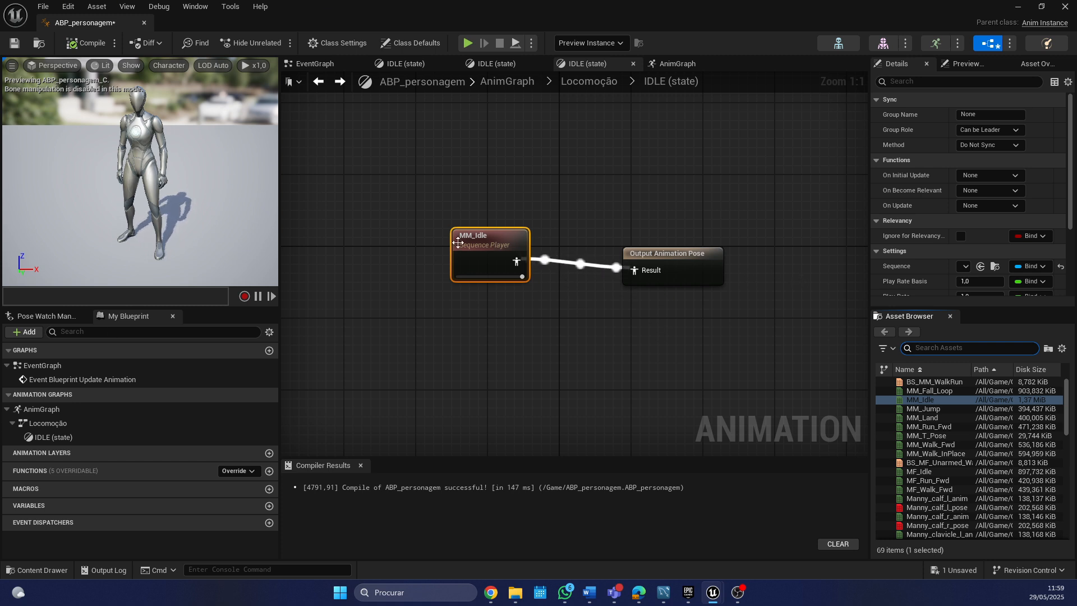
Step: Open the Locomoção state machine from AnimGraph and move the Entry node further left
{"action": "left_click", "coordinate": [507, 81]}
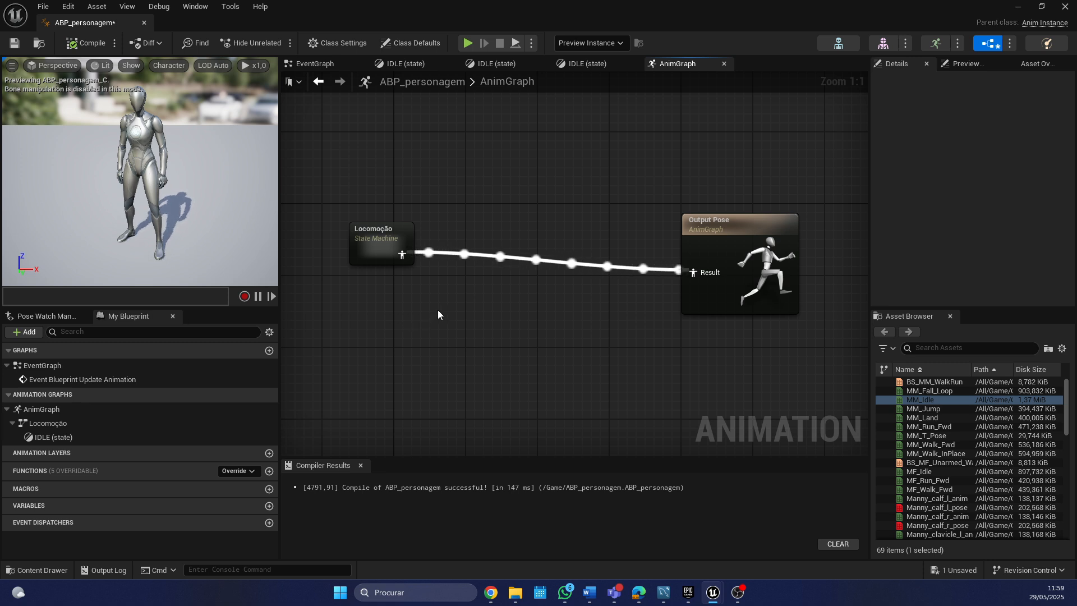
{"action": "mouse_move", "coordinate": [383, 235]}
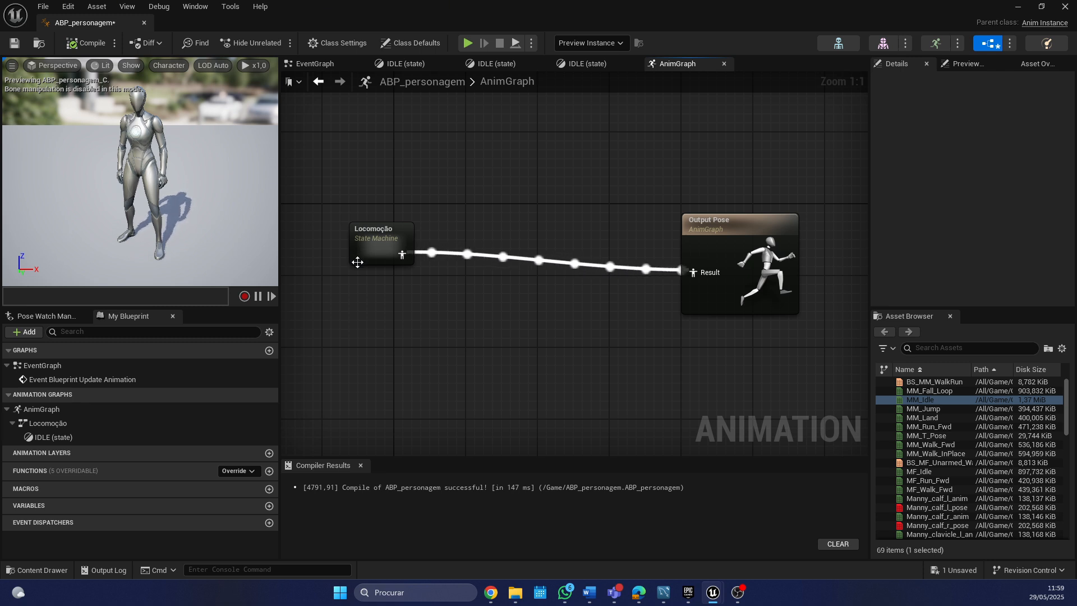
{"action": "double_click", "coordinate": [378, 235]}
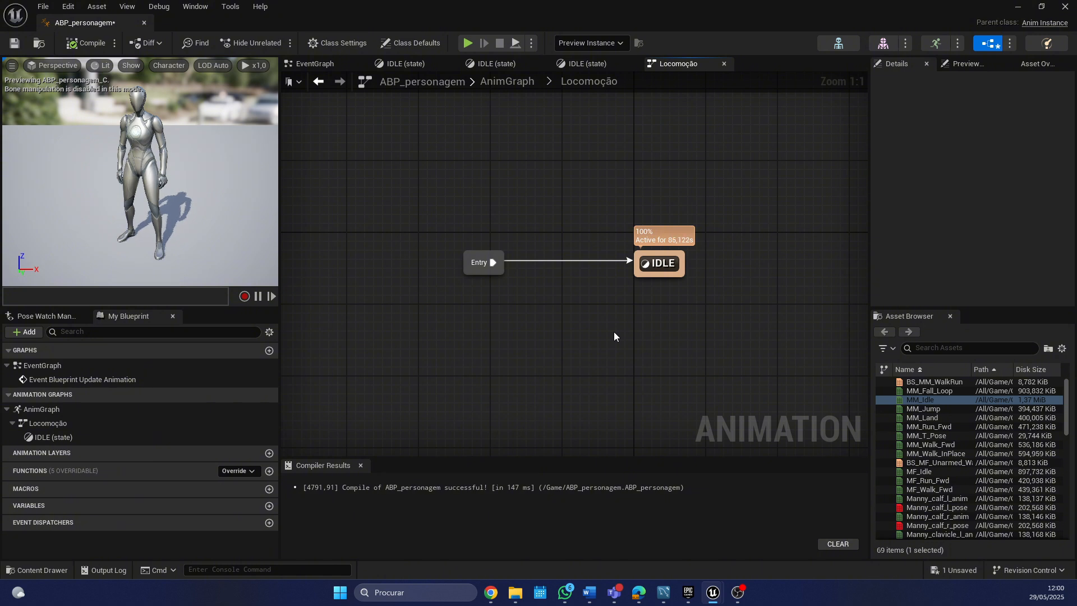
{"action": "left_click_drag", "start_coordinate": [472, 255], "coordinate": [354, 254]}
Step: Place the IDLE state closer to Entry and add a new state to its right, linked by a transition from IDLE
{"action": "left_click_drag", "start_coordinate": [682, 265], "coordinate": [635, 275]}
{"action": "left_click", "coordinate": [665, 248]}
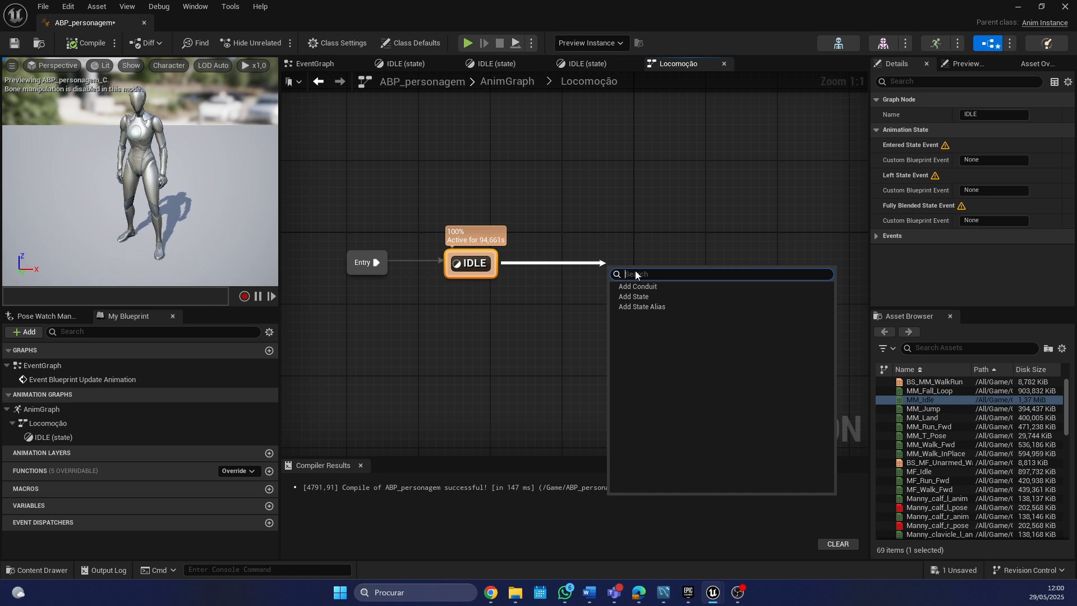
{"action": "left_click", "coordinate": [649, 298]}
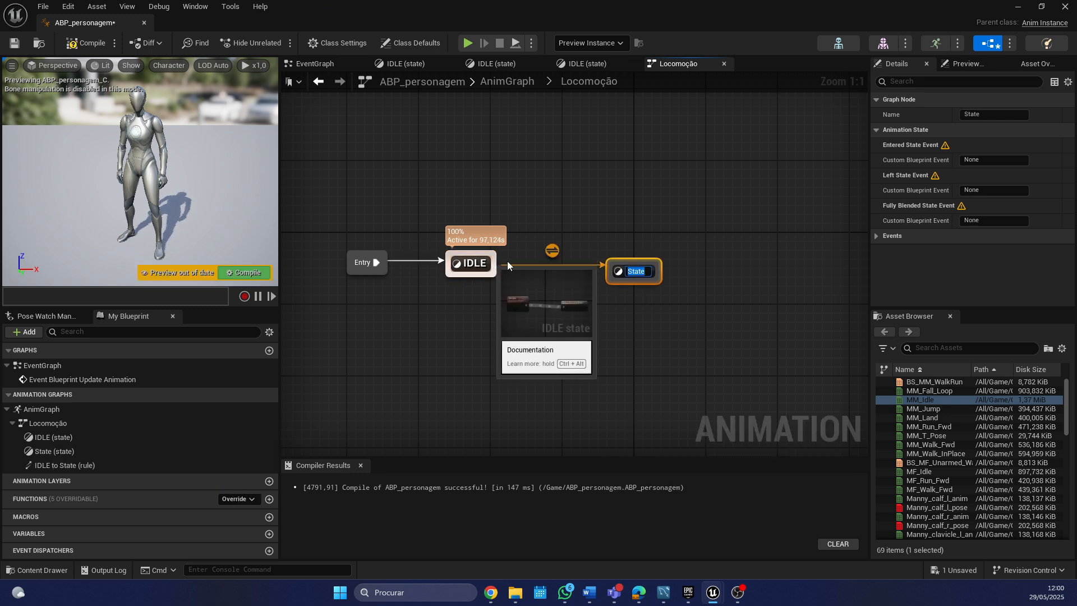
Step: Name the new state MOVIMENTO
{"action": "type", "text": "movimento"}
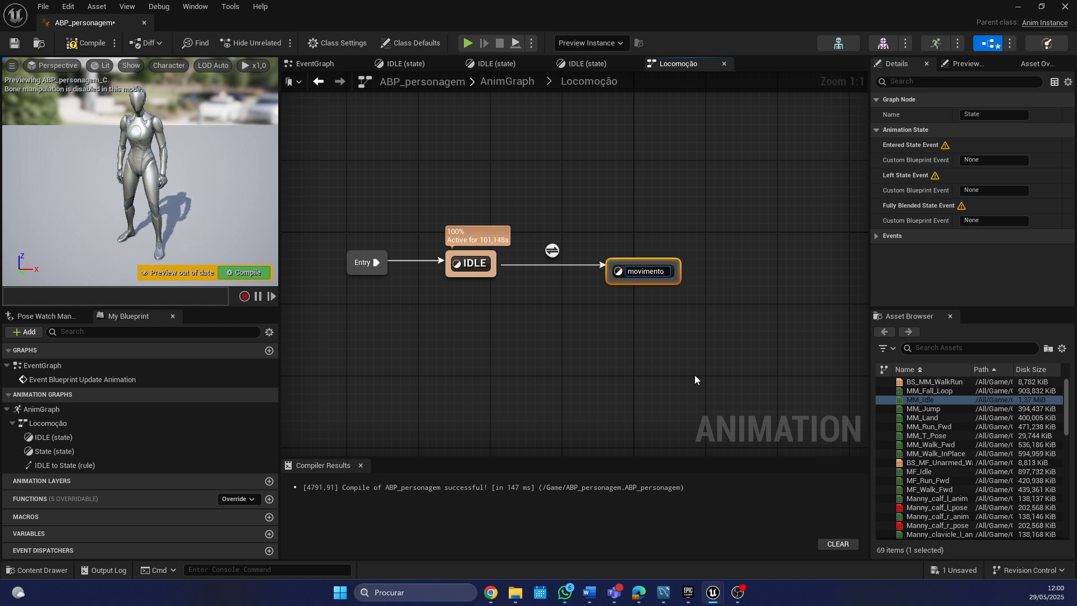
{"action": "key", "text": "BackSpace"}
{"action": "key", "text": "BackSpace"}
{"action": "key", "text": "BackSpace"}
{"action": "key", "text": "BackSpace"}
{"action": "key", "text": "BackSpace"}
{"action": "key", "text": "BackSpace"}
{"action": "key", "text": "BackSpace"}
{"action": "key", "text": "BackSpace"}
{"action": "key", "text": "BackSpace"}
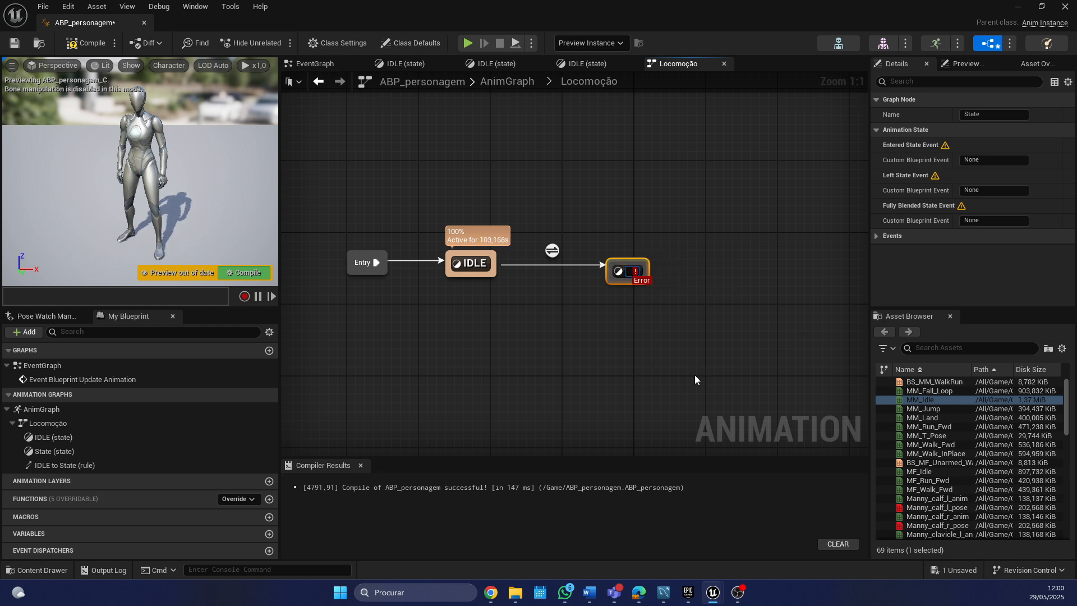
{"action": "type", "text": "movime"}
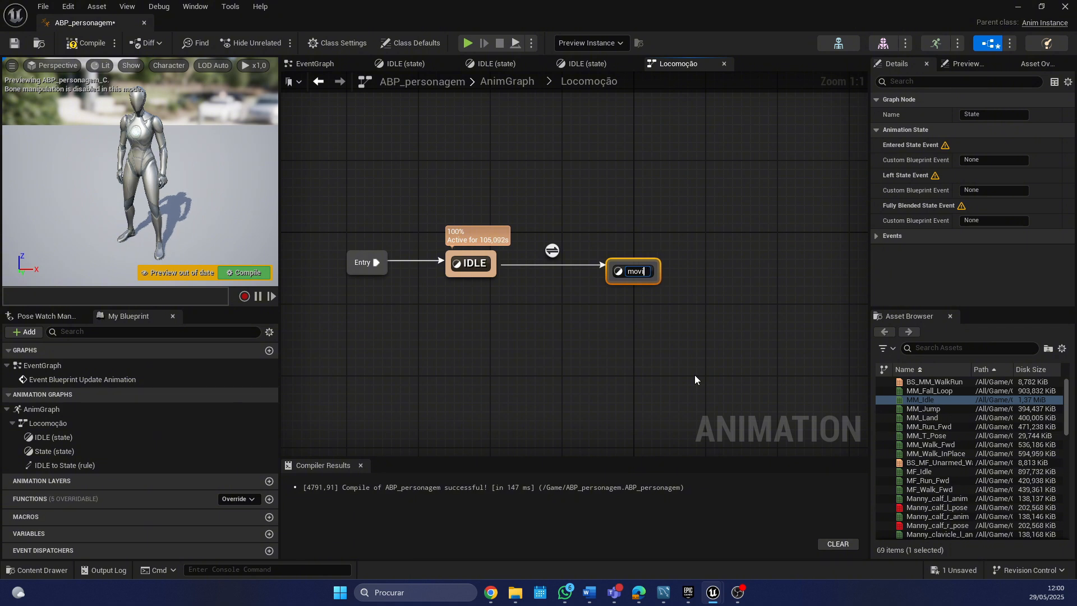
{"action": "key", "text": "BackSpace"}
{"action": "key", "text": "BackSpace"}
{"action": "key", "text": "BackSpace"}
{"action": "key", "text": "BackSpace"}
{"action": "key", "text": "BackSpace"}
{"action": "key", "text": "BackSpace"}
{"action": "type", "text": "MOVIMENTO"}
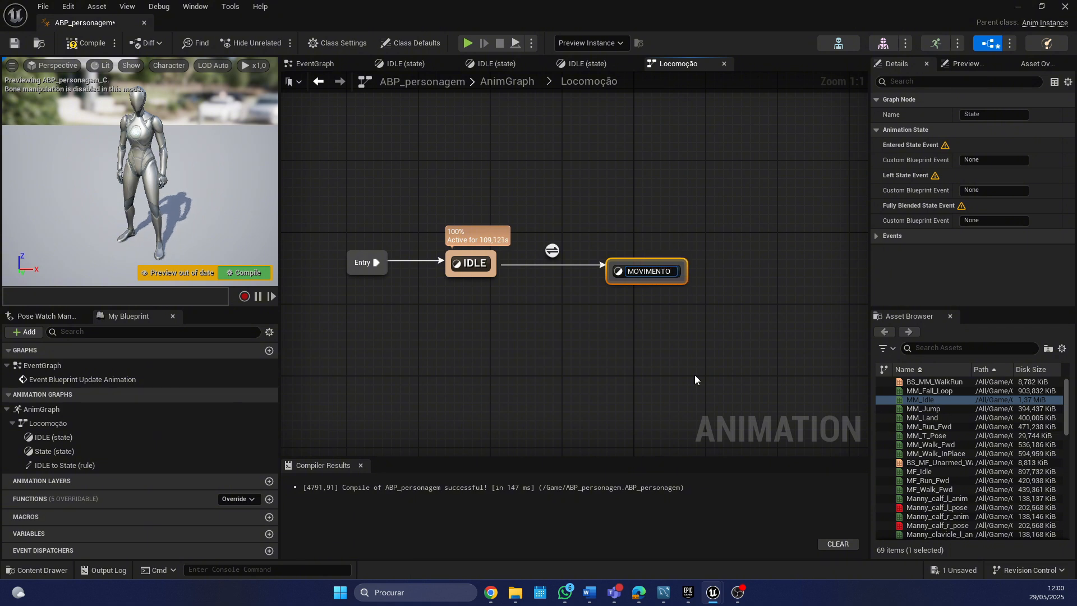
{"action": "key", "text": "Return"}
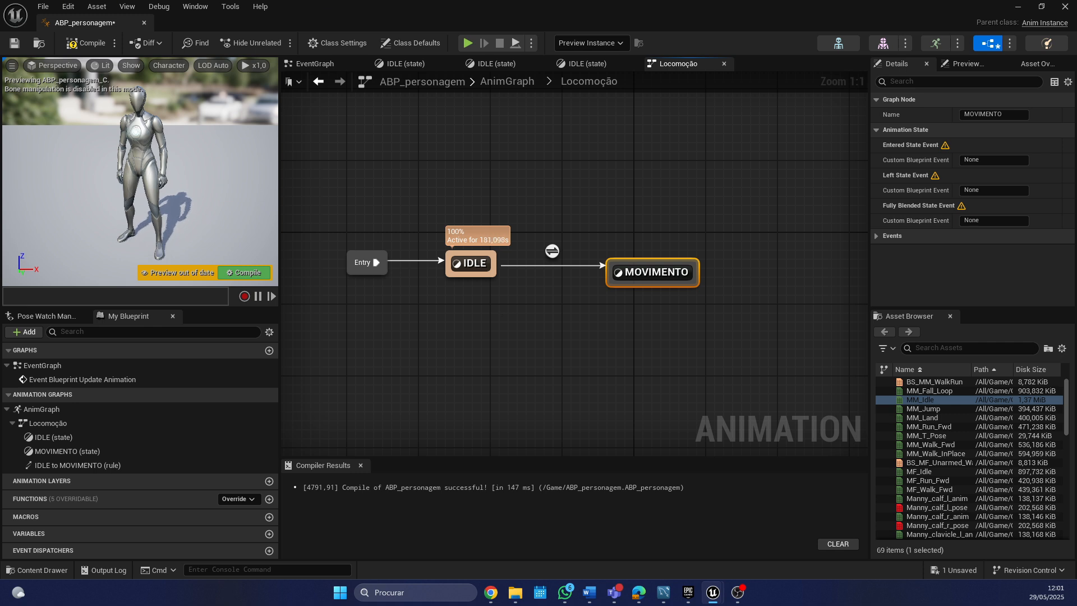
Step: Open the IDLE to MOVIMENTO transition rule and create a variable named velocidade_atual of type Vector
{"action": "double_click", "coordinate": [552, 252]}
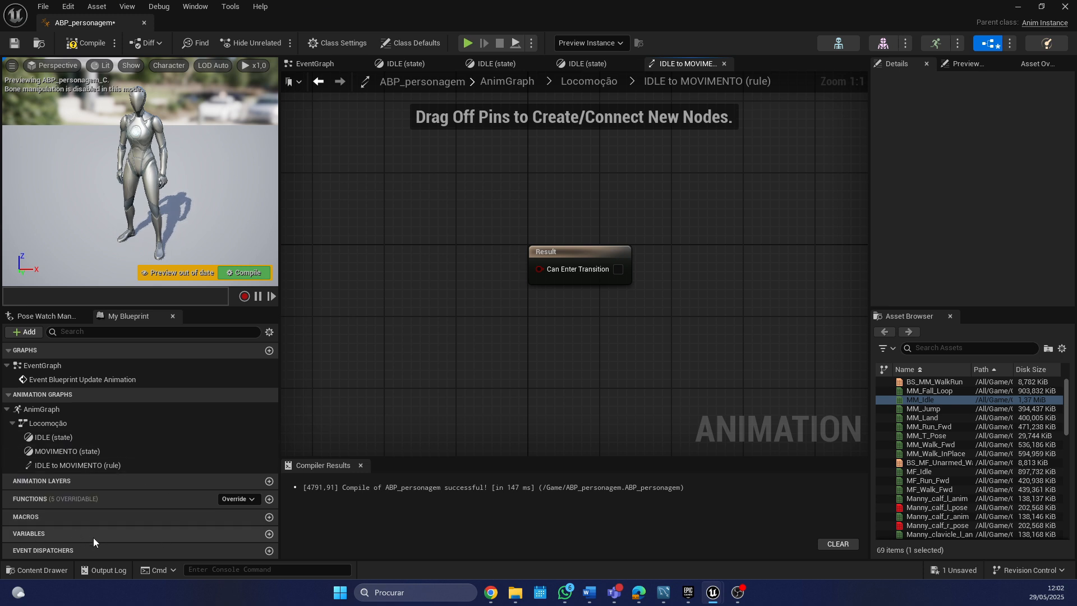
{"action": "left_click", "coordinate": [262, 534]}
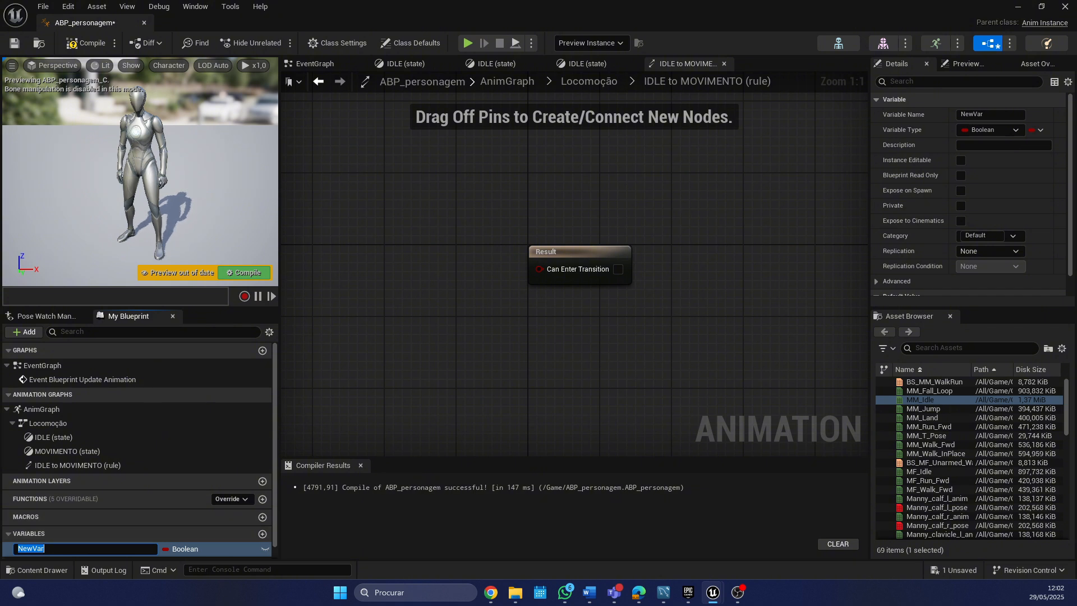
{"action": "type", "text": "VELOCIDADE"}
{"action": "key", "text": "BackSpace"}
{"action": "key", "text": "BackSpace"}
{"action": "key", "text": "BackSpace"}
{"action": "key", "text": "BackSpace"}
{"action": "key", "text": "BackSpace"}
{"action": "key", "text": "BackSpace"}
{"action": "key", "text": "BackSpace"}
{"action": "key", "text": "BackSpace"}
{"action": "key", "text": "BackSpace"}
{"action": "key", "text": "BackSpace"}
{"action": "type", "text": "velocidade a"}
{"action": "key", "text": "BackSpace"}
{"action": "key", "text": "BackSpace"}
{"action": "key", "text": "BackSpace"}
{"action": "key", "text": "BackSpace"}
{"action": "type", "text": "atual"}
{"action": "key", "text": "Return"}
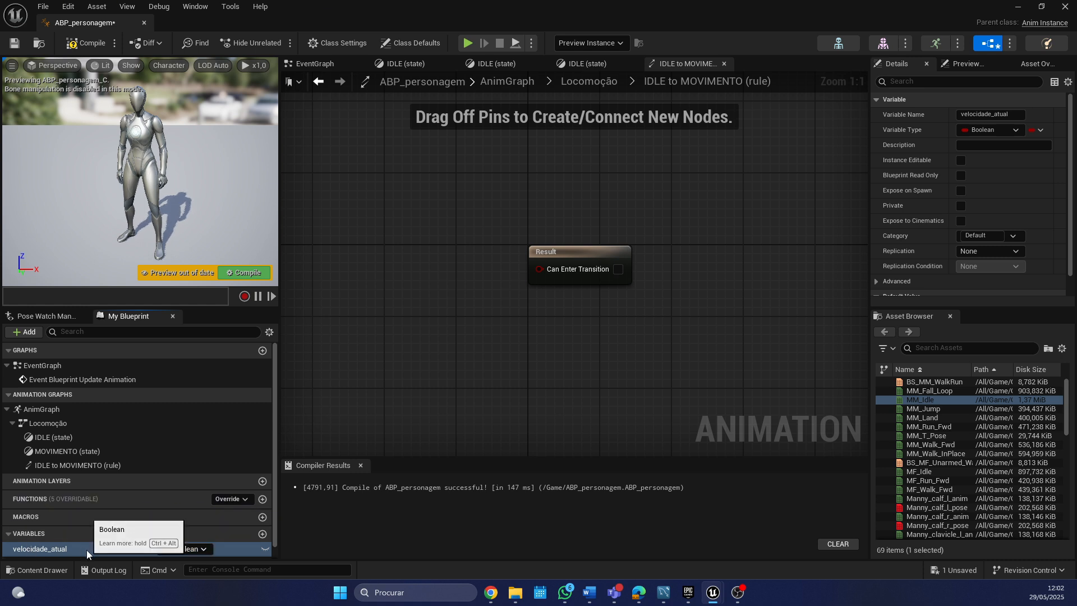
{"action": "left_click", "coordinate": [196, 549]}
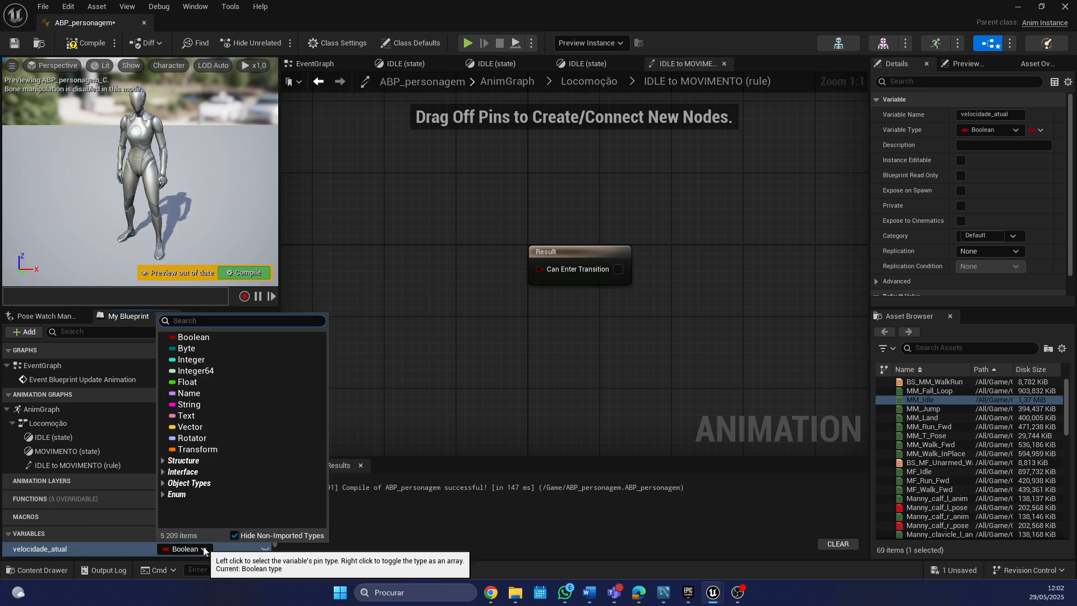
{"action": "left_click", "coordinate": [203, 426]}
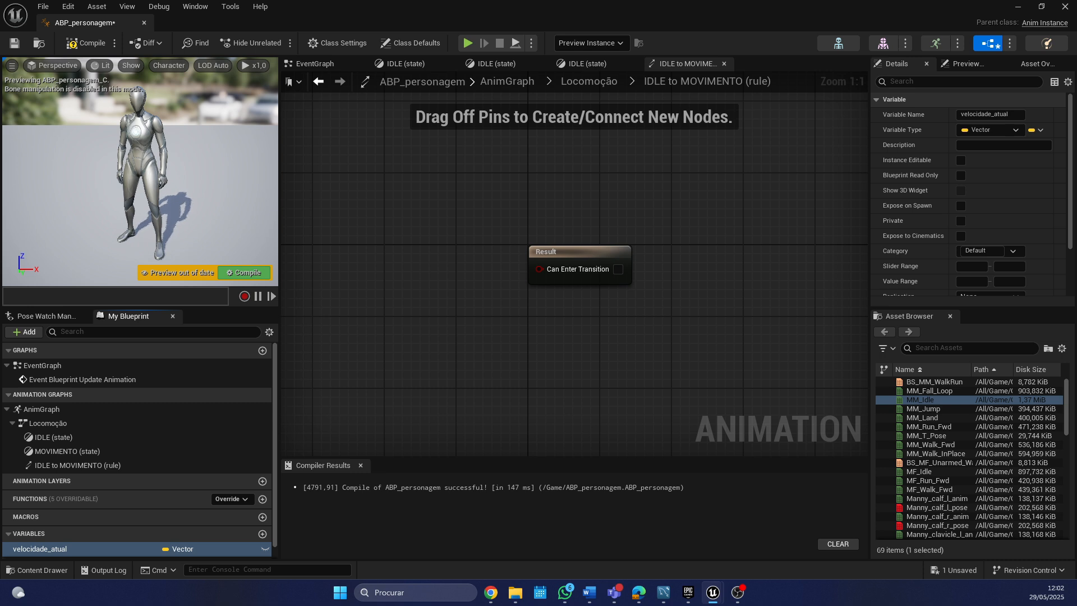
Step: Place a Get node for velocidade_atual in the transition rule and move the Result node further right to make room
{"action": "left_click_drag", "start_coordinate": [79, 553], "coordinate": [400, 290]}
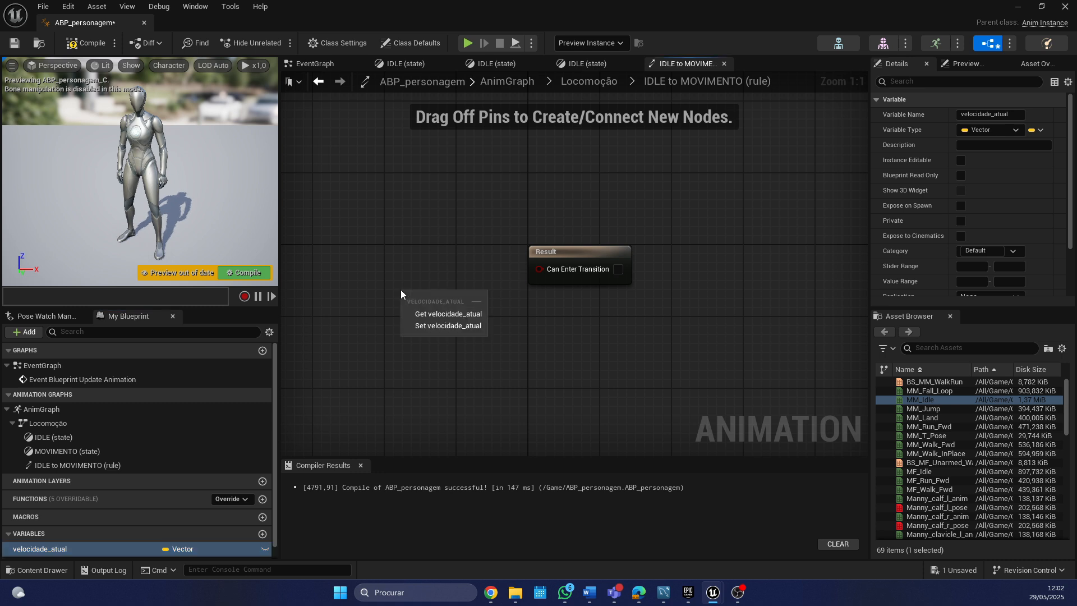
{"action": "left_click", "coordinate": [440, 314]}
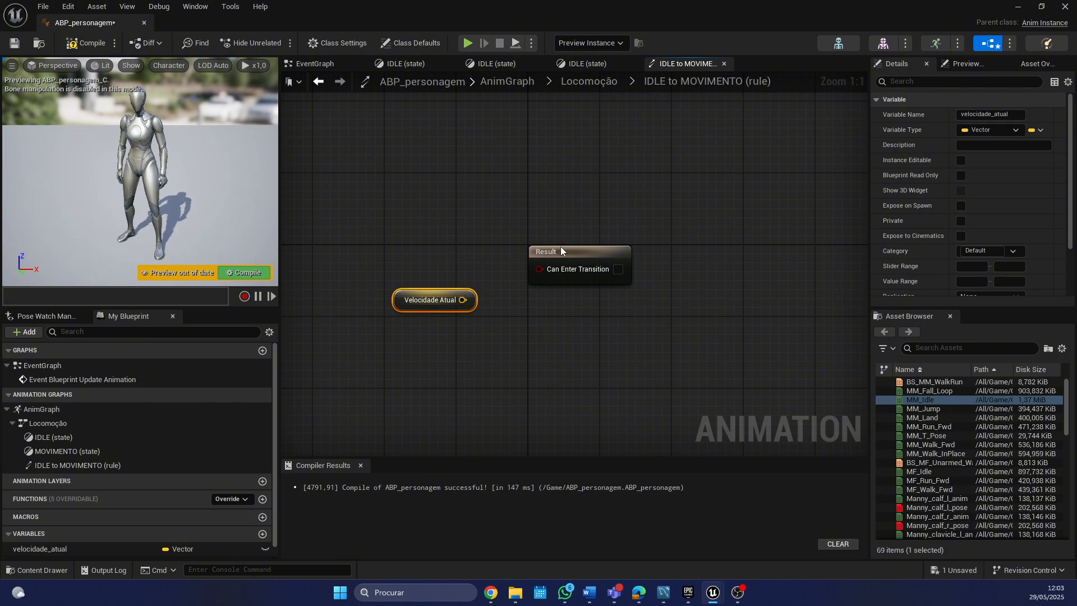
{"action": "left_click_drag", "start_coordinate": [560, 251], "coordinate": [676, 242]}
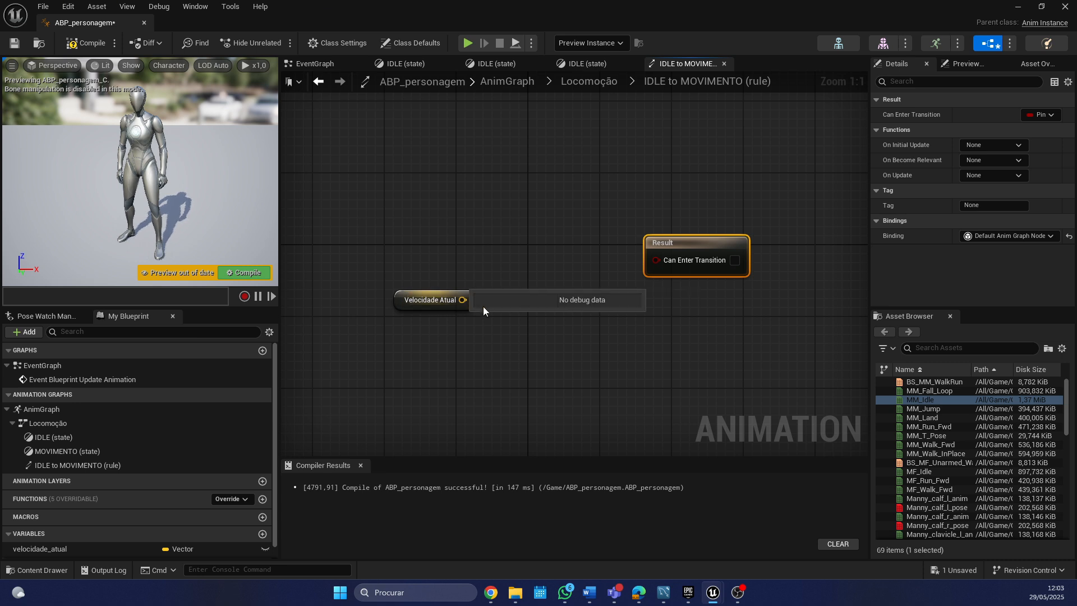
Step: Add a Vector Length node fed by Velocidade Atual and place it above the variable node
{"action": "left_click_drag", "start_coordinate": [463, 300], "coordinate": [550, 340]}
{"action": "type", "text": "vet"}
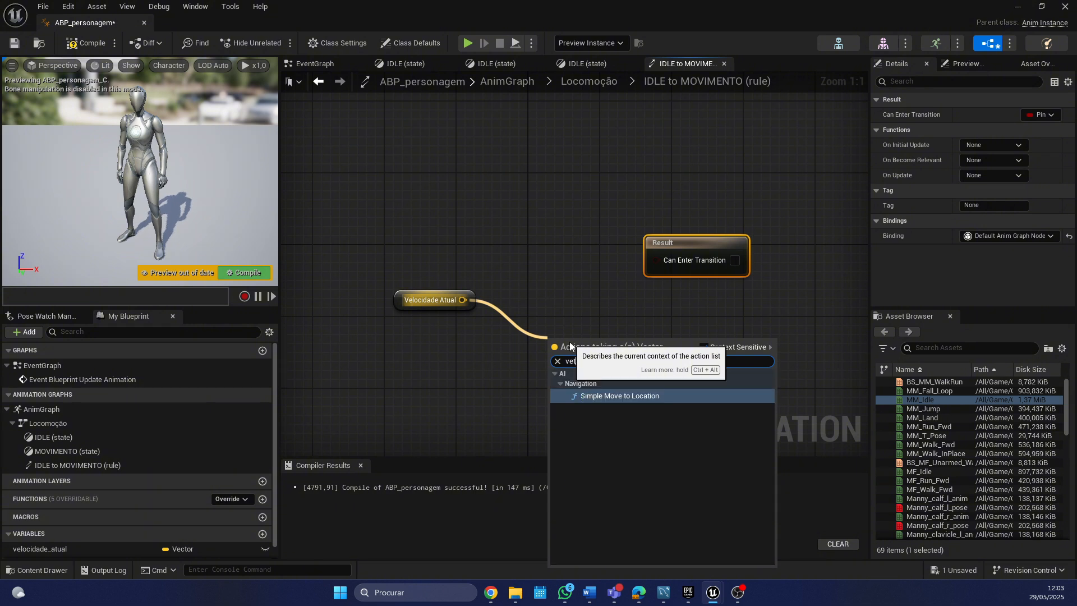
{"action": "key", "text": "BackSpace"}
{"action": "type", "text": "ct"}
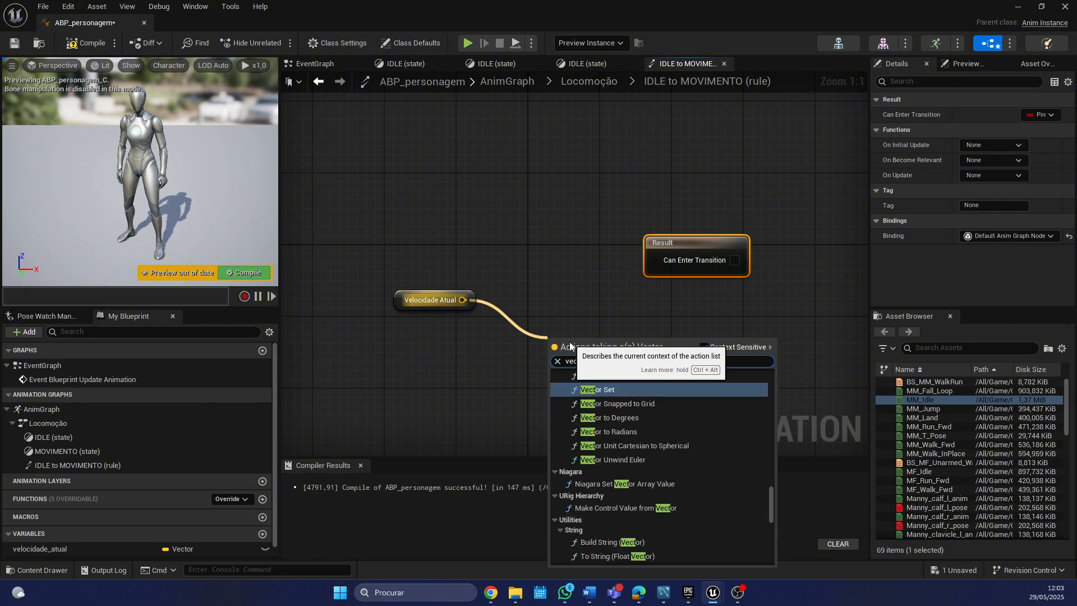
{"action": "type", "text": "o len"}
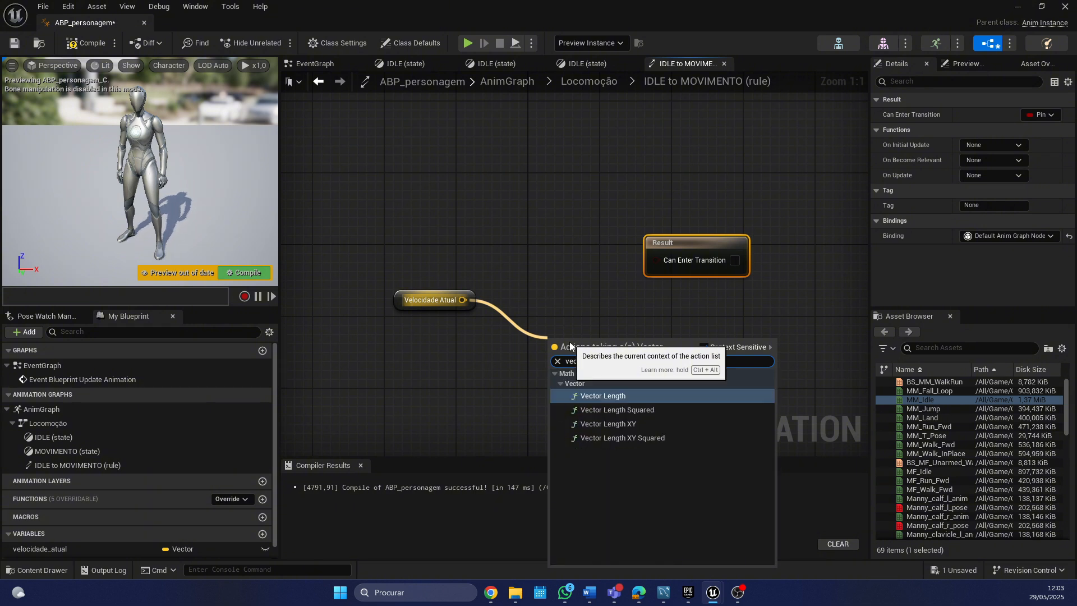
{"action": "left_click", "coordinate": [638, 395]}
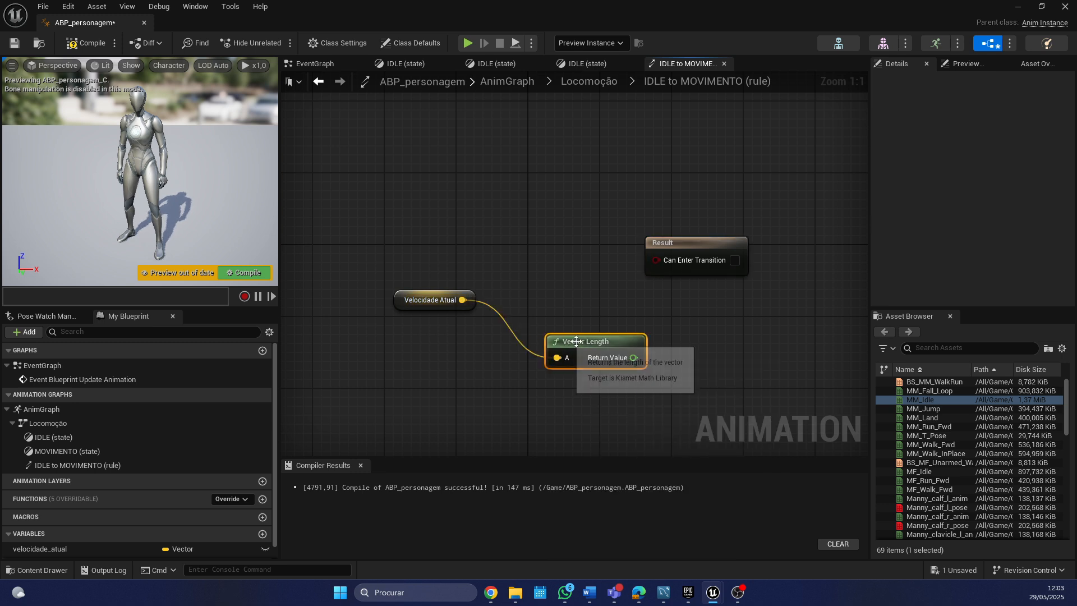
{"action": "left_click_drag", "start_coordinate": [574, 343], "coordinate": [466, 191]}
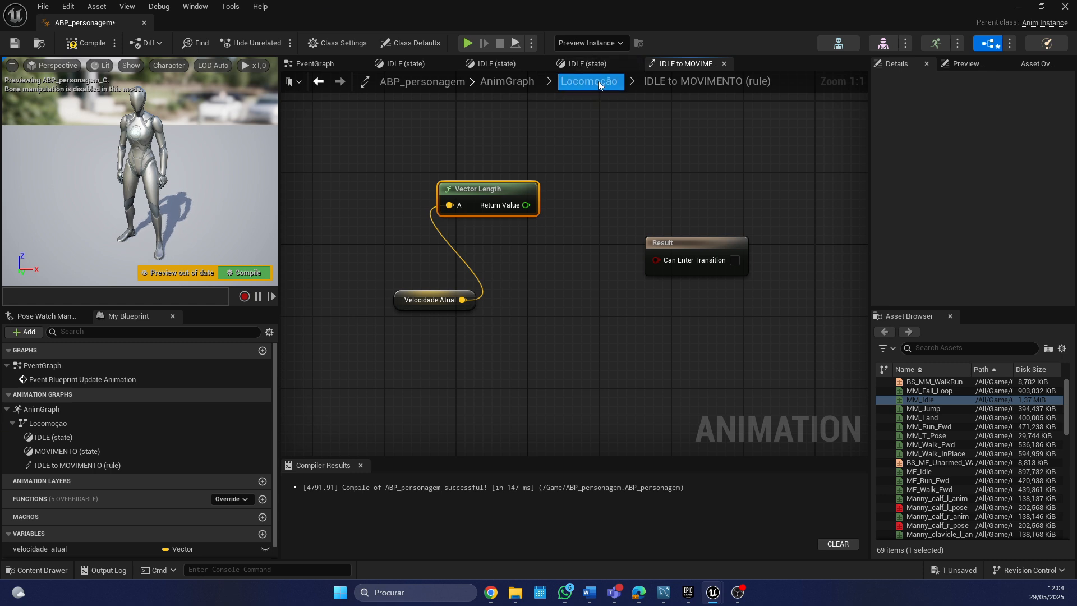
Step: Return to the Locomoção state machine to view the transition between IDLE and MOVIMENTO
{"action": "left_click", "coordinate": [673, 80]}
{"action": "left_click", "coordinate": [583, 83]}
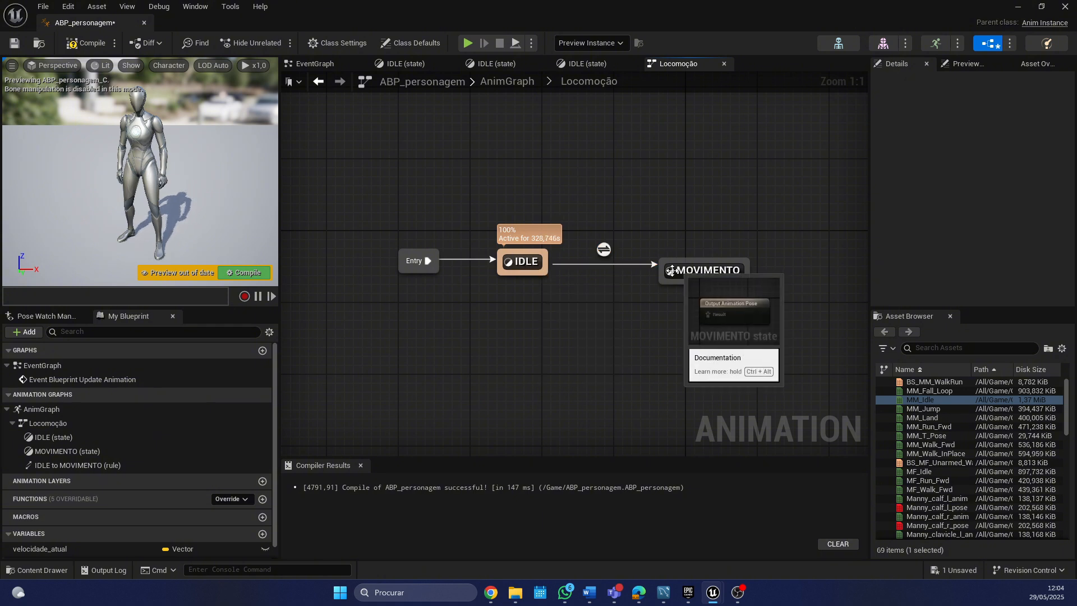
Step: Reopen the IDLE to MOVIMENTO transition rule and add a Greater (>) node fed by the Vector Length return value
{"action": "double_click", "coordinate": [603, 249]}
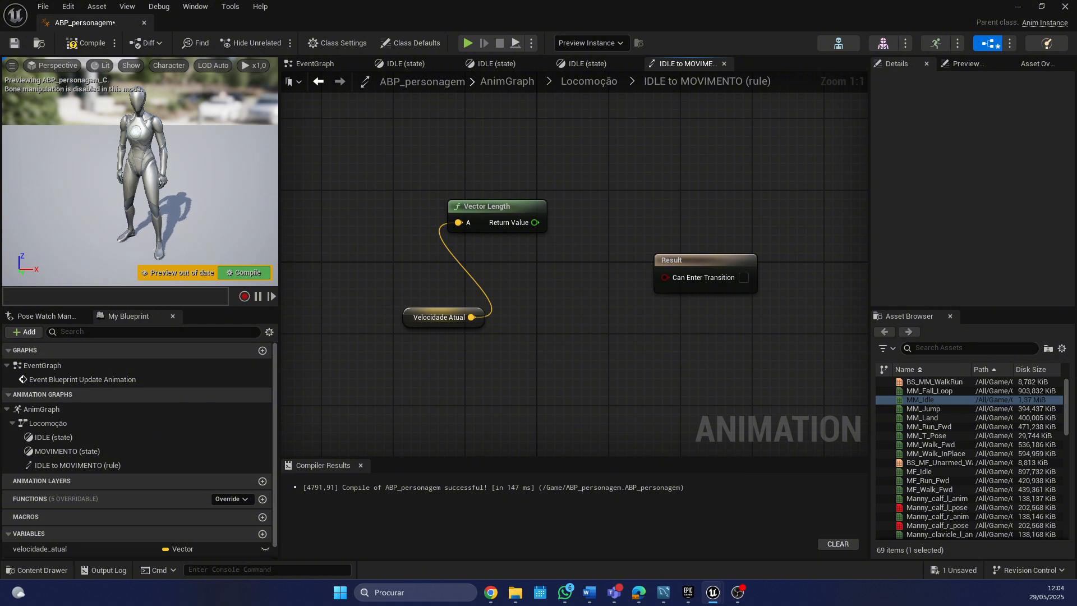
{"action": "left_click_drag", "start_coordinate": [535, 222], "coordinate": [557, 314]}
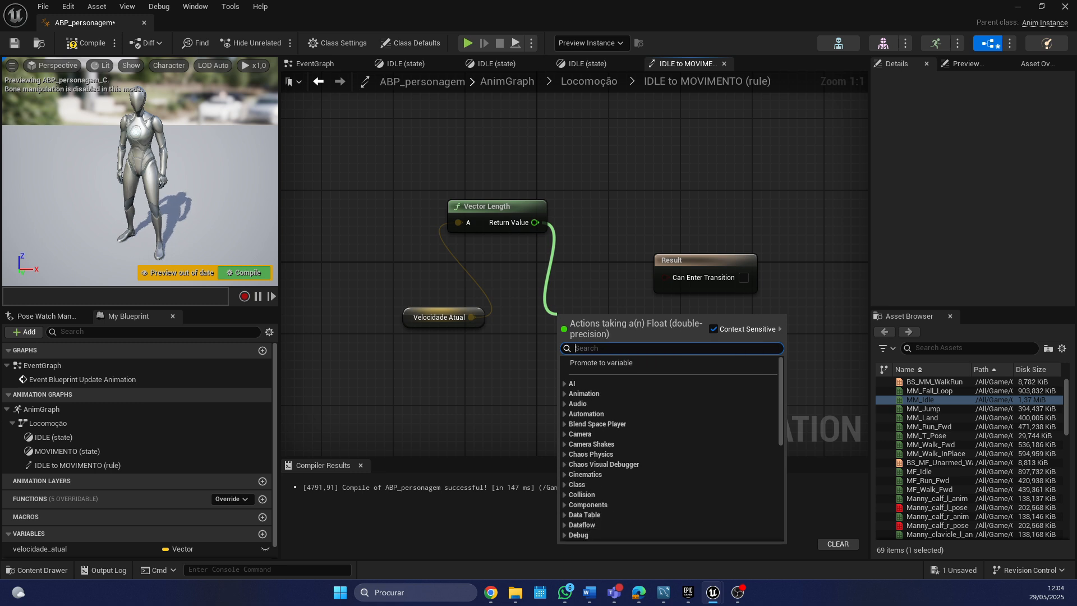
{"action": "type", "text": "grea"}
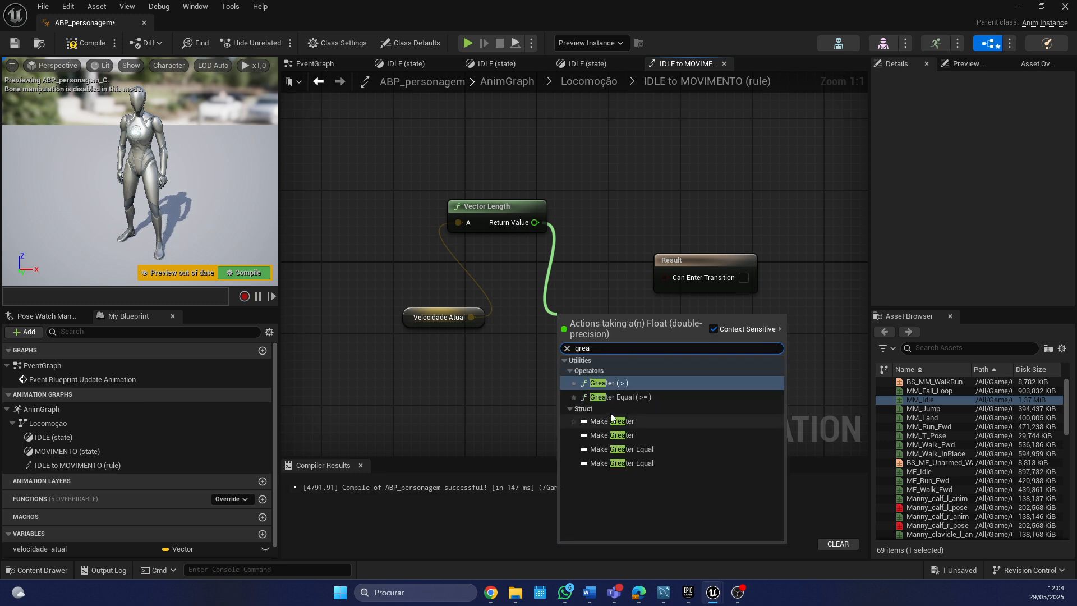
{"action": "left_click", "coordinate": [610, 385]}
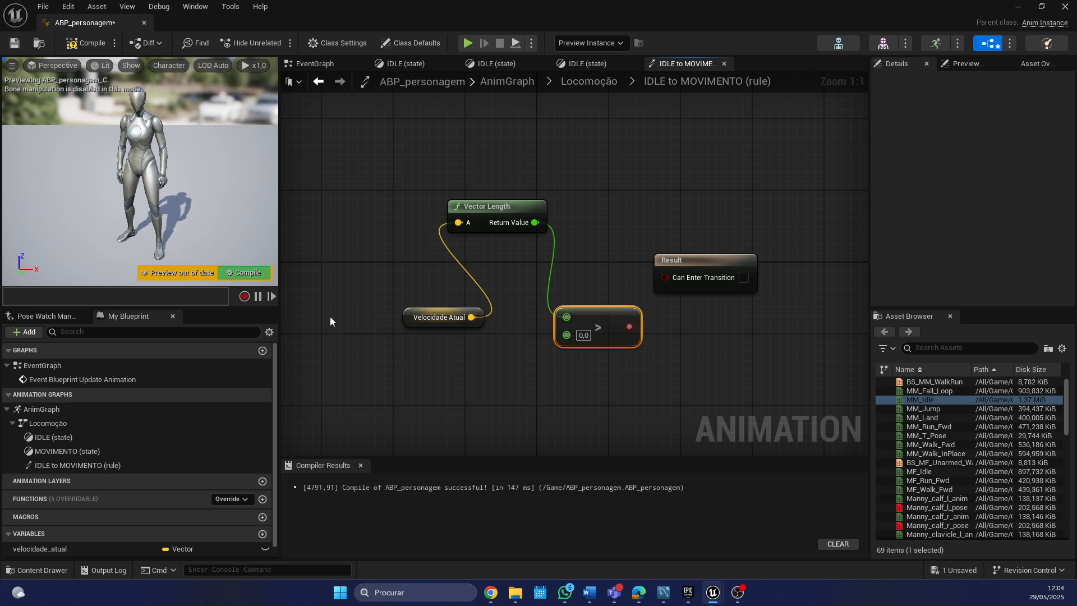
Step: Move the Result node further right, wire the Greater node's output into Can Enter Transition, and compile before returning to Locomoção
{"action": "left_click_drag", "start_coordinate": [671, 259], "coordinate": [733, 250]}
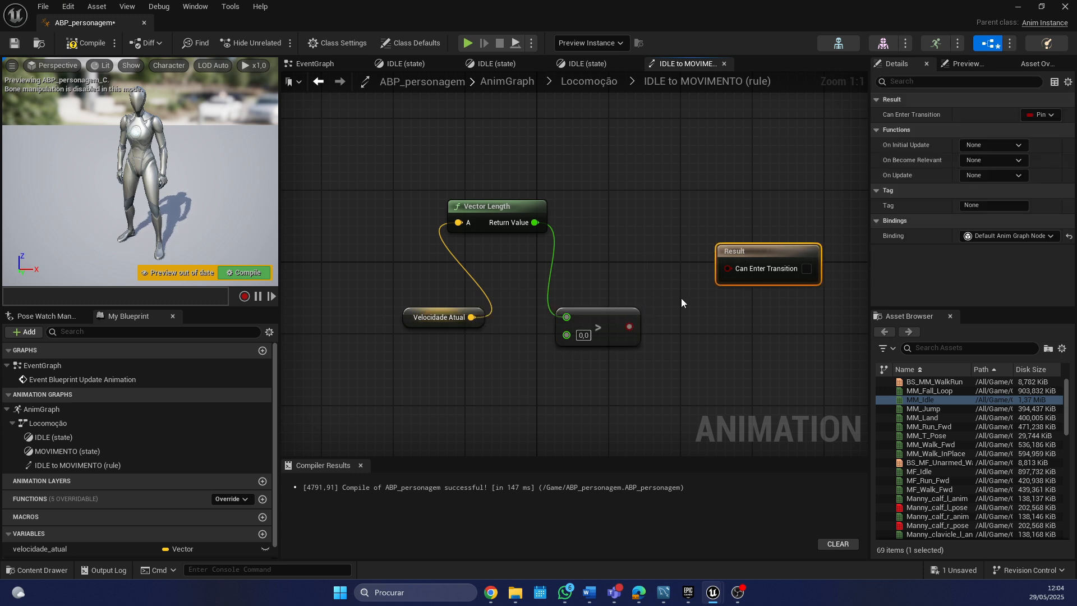
{"action": "left_click_drag", "start_coordinate": [629, 324], "coordinate": [725, 266]}
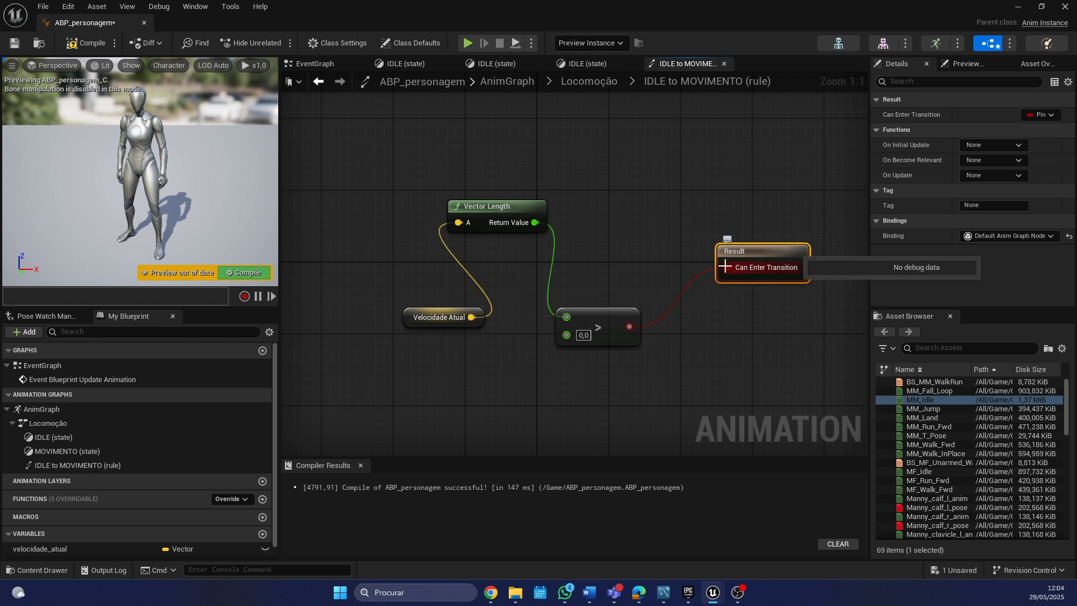
{"action": "left_click", "coordinate": [253, 273]}
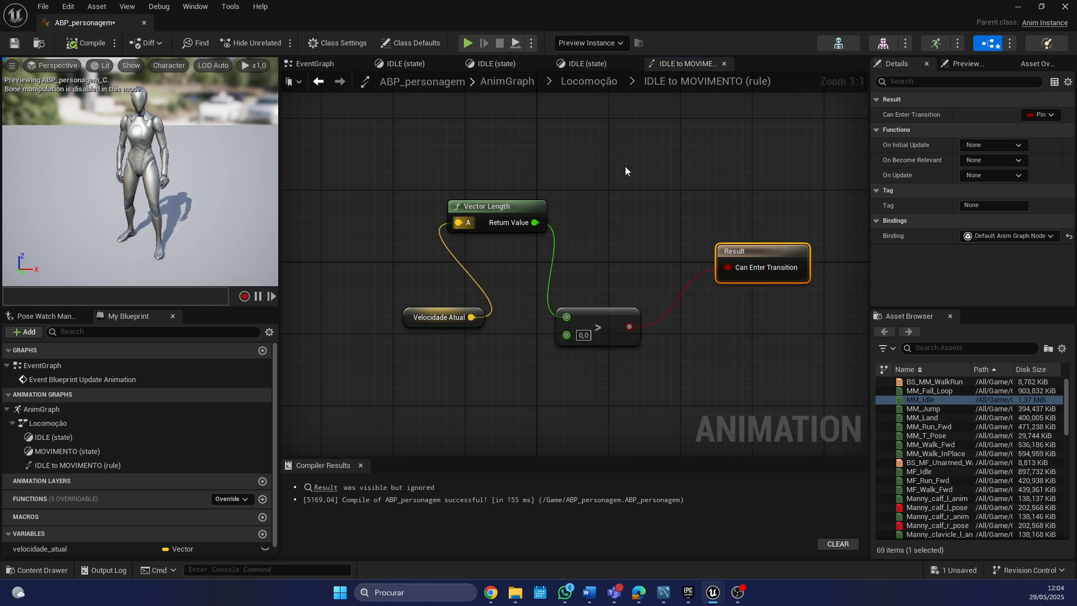
{"action": "left_click", "coordinate": [597, 81]}
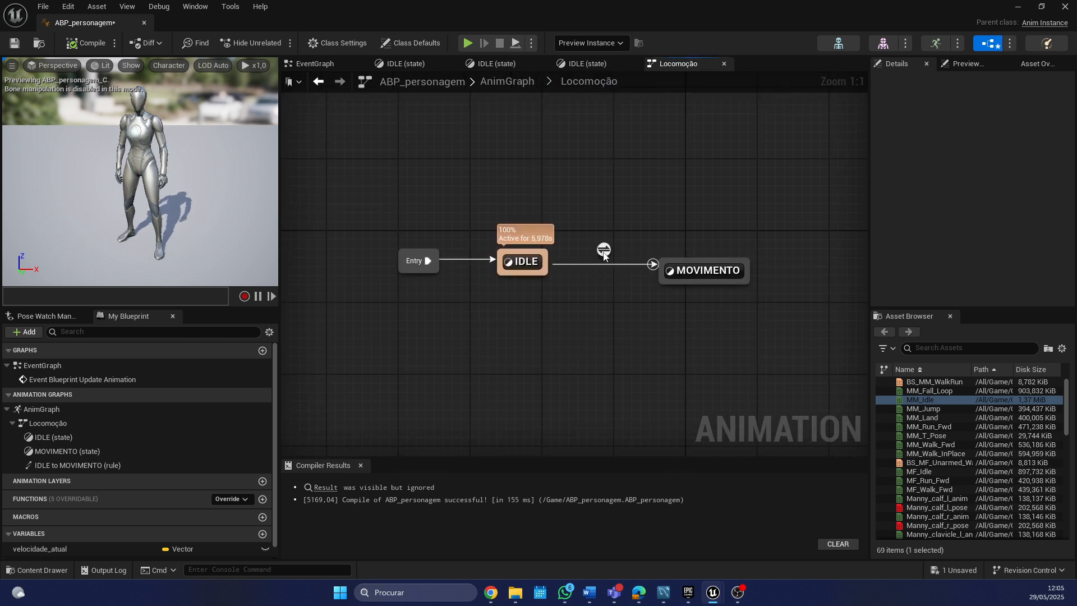
{"action": "mouse_move", "coordinate": [604, 252]}
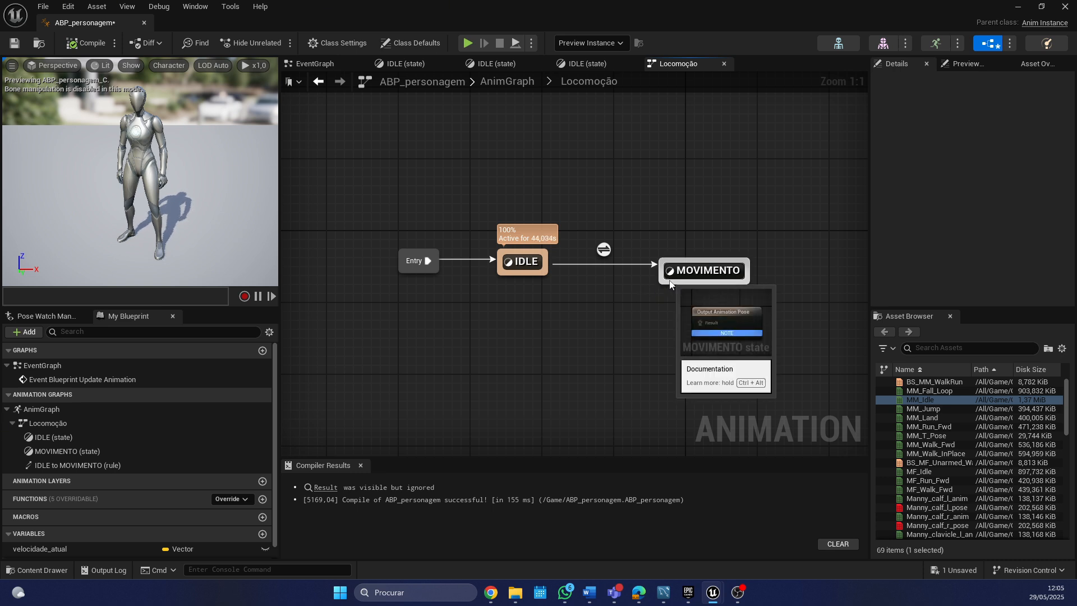
{"action": "left_click_drag", "start_coordinate": [672, 286], "coordinate": [531, 275]}
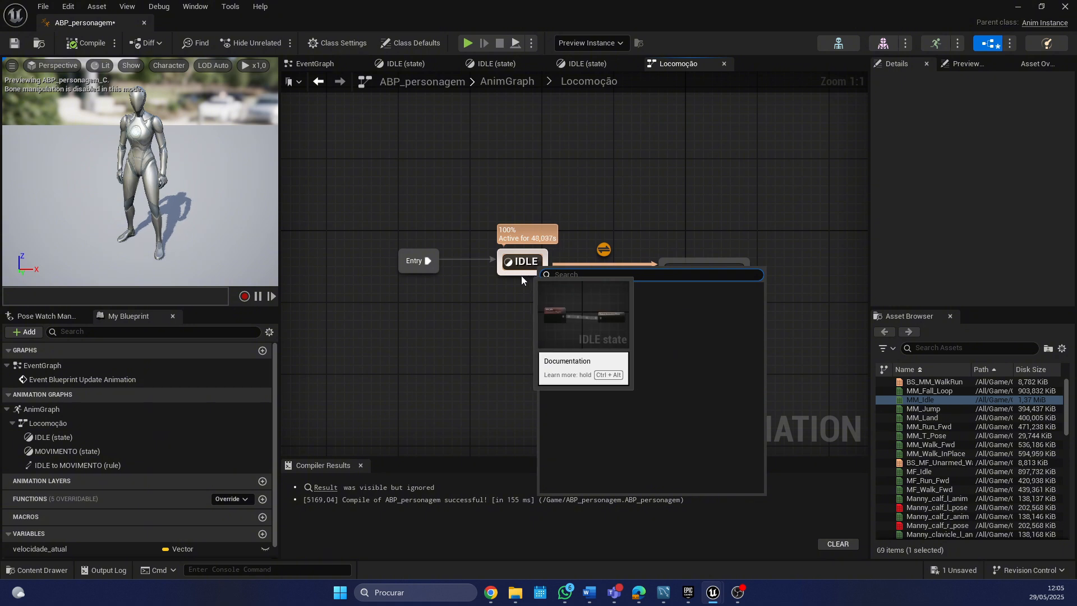
{"action": "left_click", "coordinate": [482, 289]}
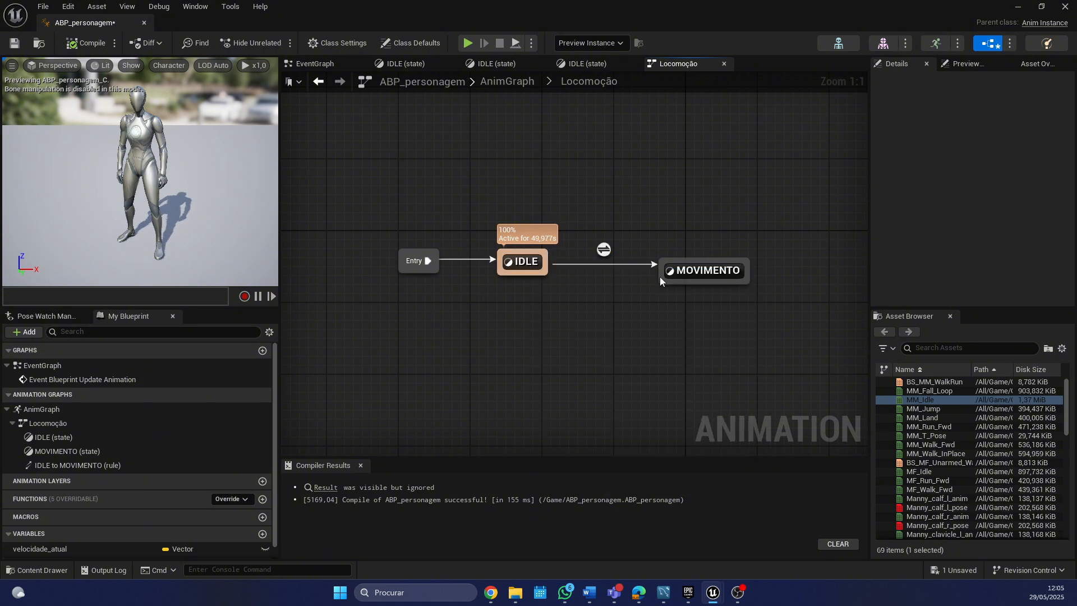
{"action": "left_click_drag", "start_coordinate": [660, 277], "coordinate": [517, 265]}
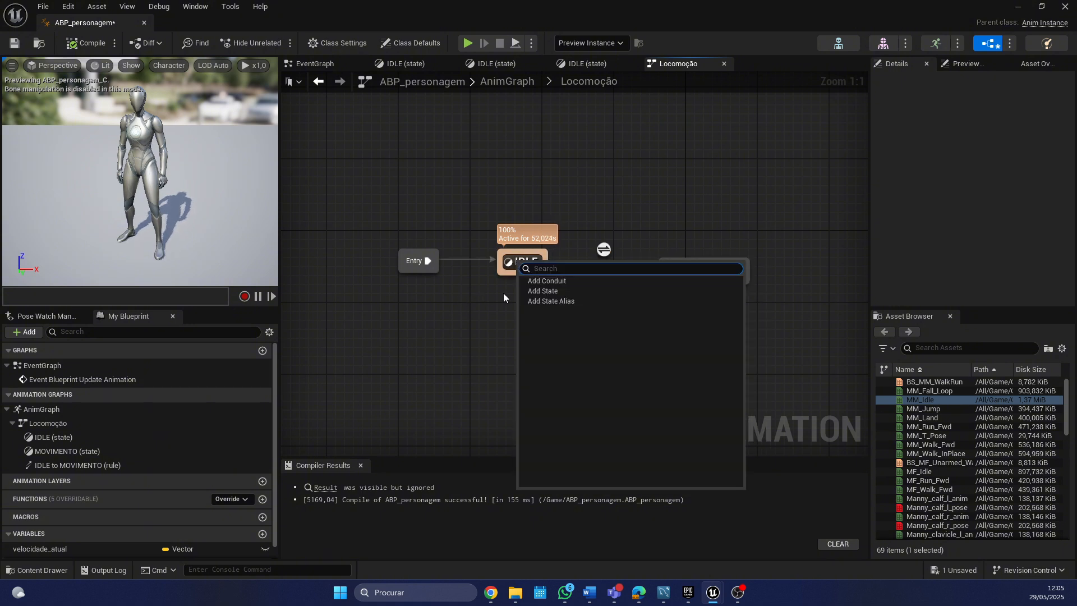
{"action": "left_click", "coordinate": [564, 235]}
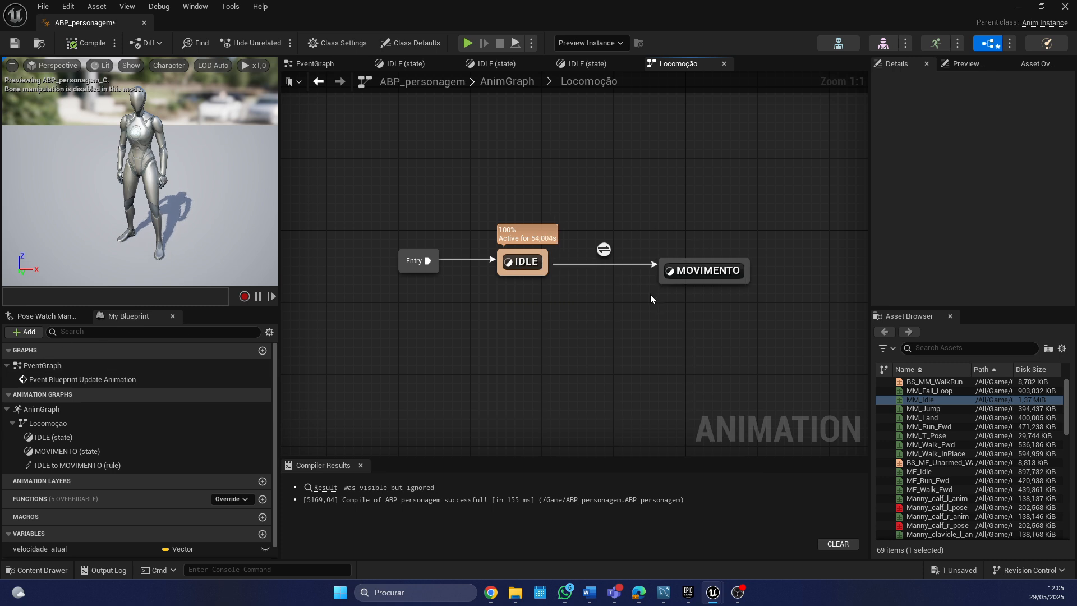
Step: Create a transition from MOVIMENTO back to IDLE and review the existing IDLE to MOVIMENTO rule
{"action": "left_click_drag", "start_coordinate": [669, 273], "coordinate": [529, 273]}
{"action": "left_click_drag", "start_coordinate": [529, 273], "coordinate": [529, 273]}
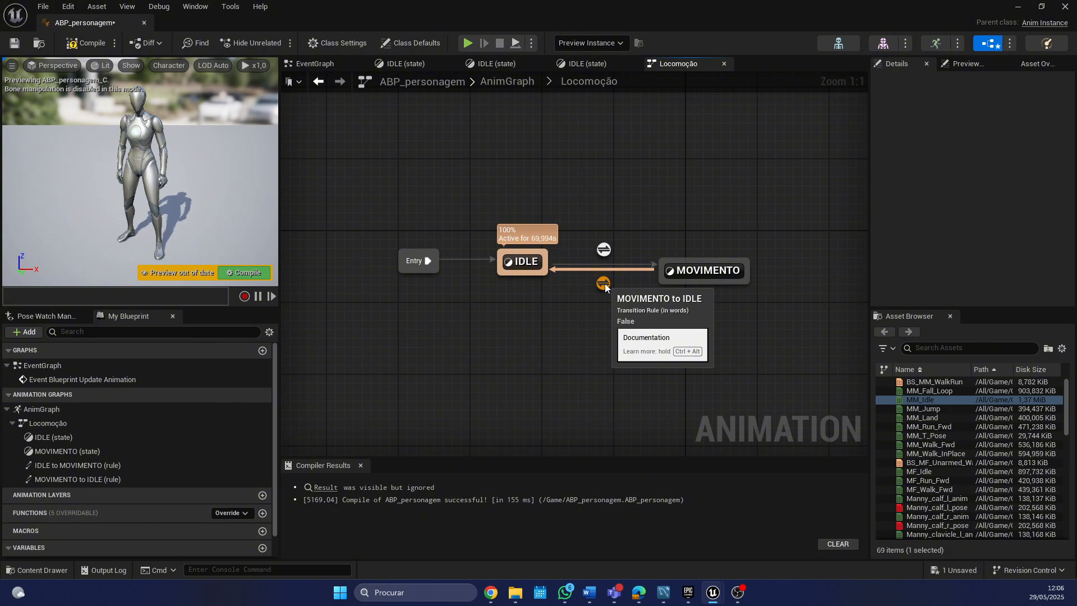
{"action": "double_click", "coordinate": [604, 249]}
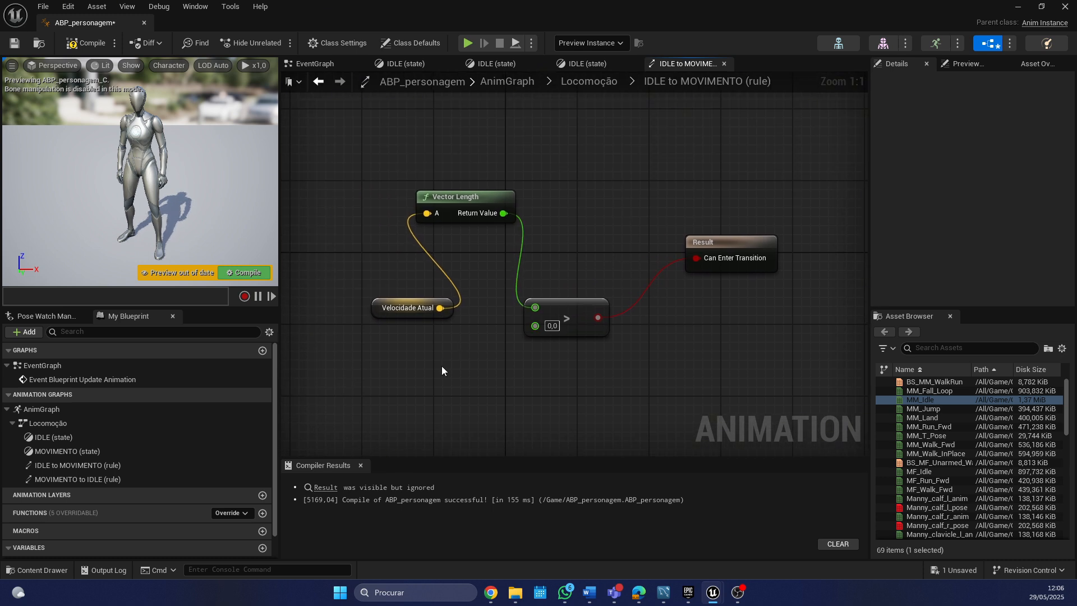
{"action": "left_click", "coordinate": [591, 84]}
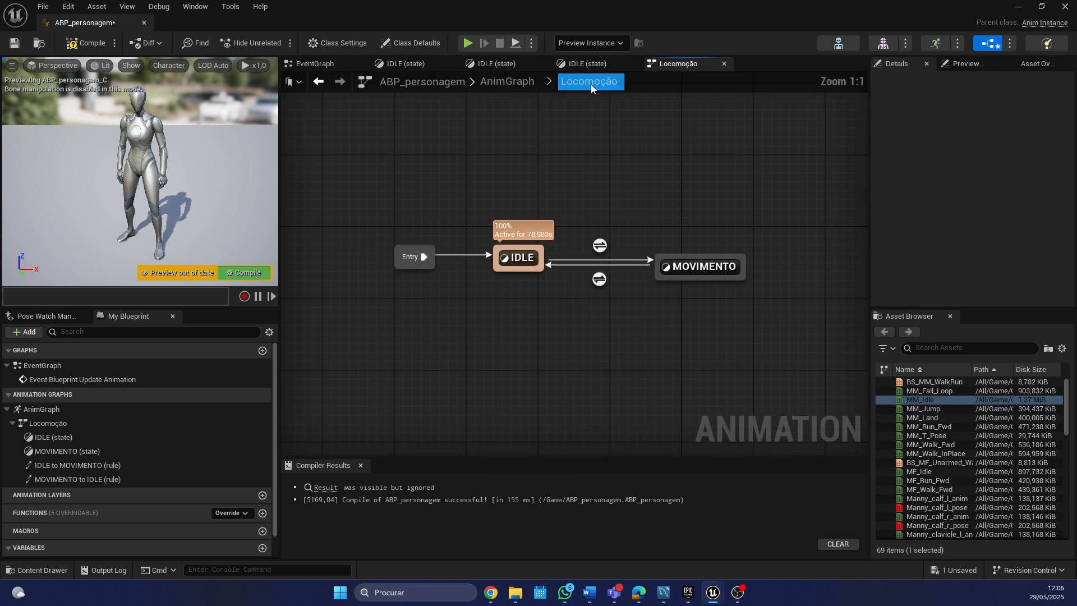
Step: Open the MOVIMENTO to IDLE rule, shift its Result node right, and place a Get node for velocidade_atual
{"action": "double_click", "coordinate": [603, 280]}
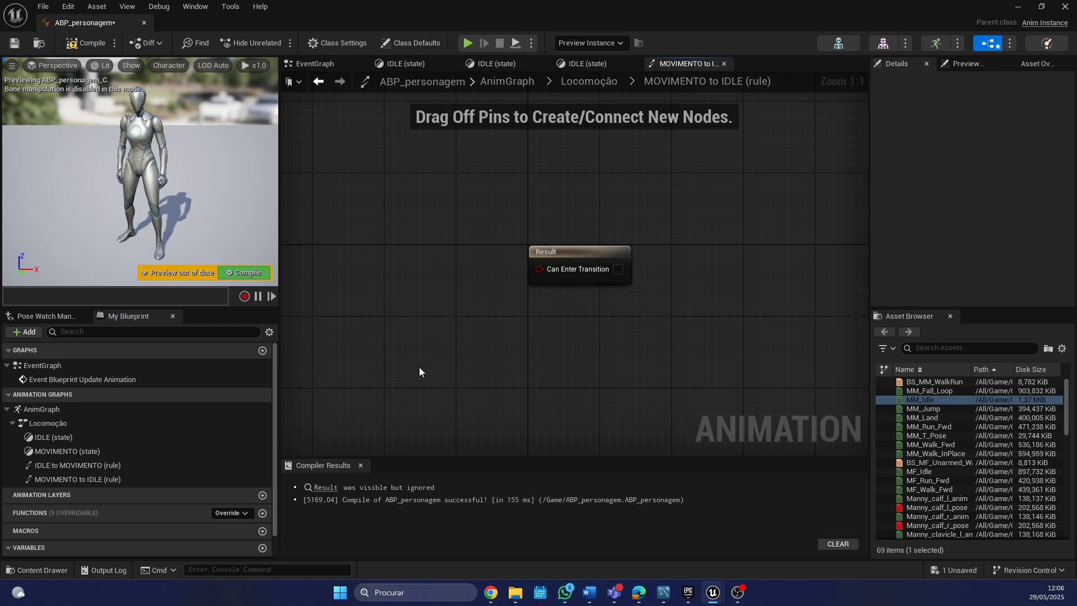
{"action": "scroll", "coordinate": [101, 534], "scroll_direction": "down", "scroll_amount": 1}
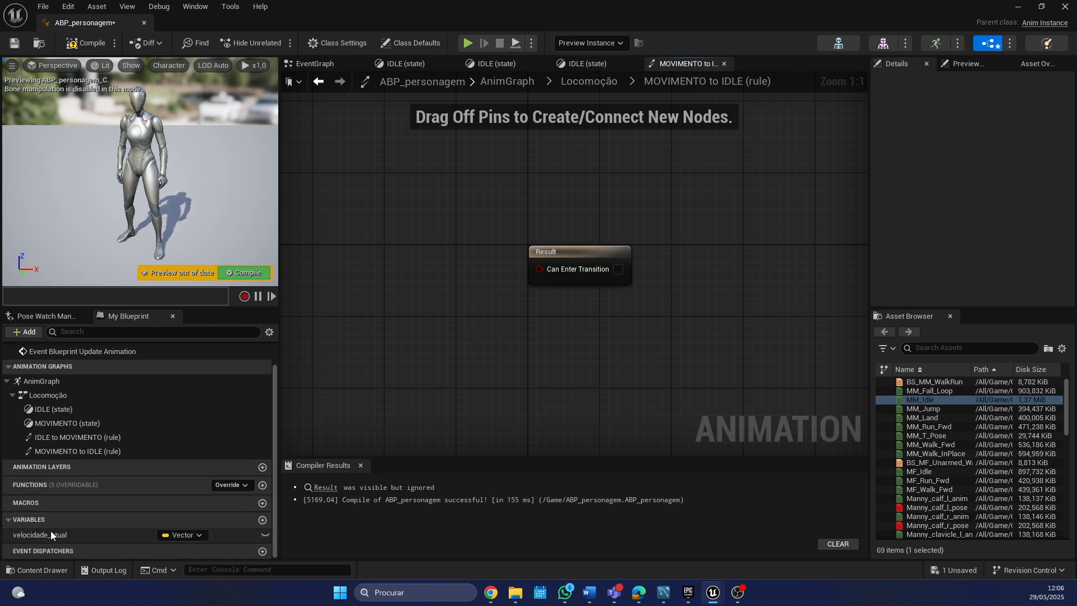
{"action": "left_click_drag", "start_coordinate": [50, 534], "coordinate": [339, 271], "text": "ctrl"}
{"action": "left_click_drag", "start_coordinate": [594, 263], "coordinate": [683, 255]}
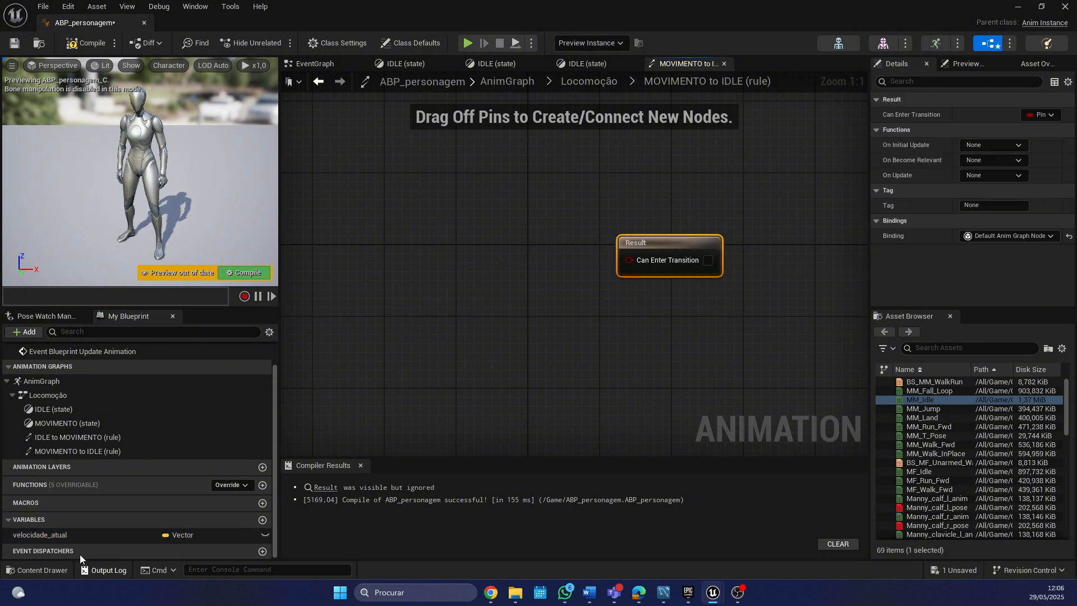
{"action": "left_click_drag", "start_coordinate": [76, 535], "coordinate": [332, 299]}
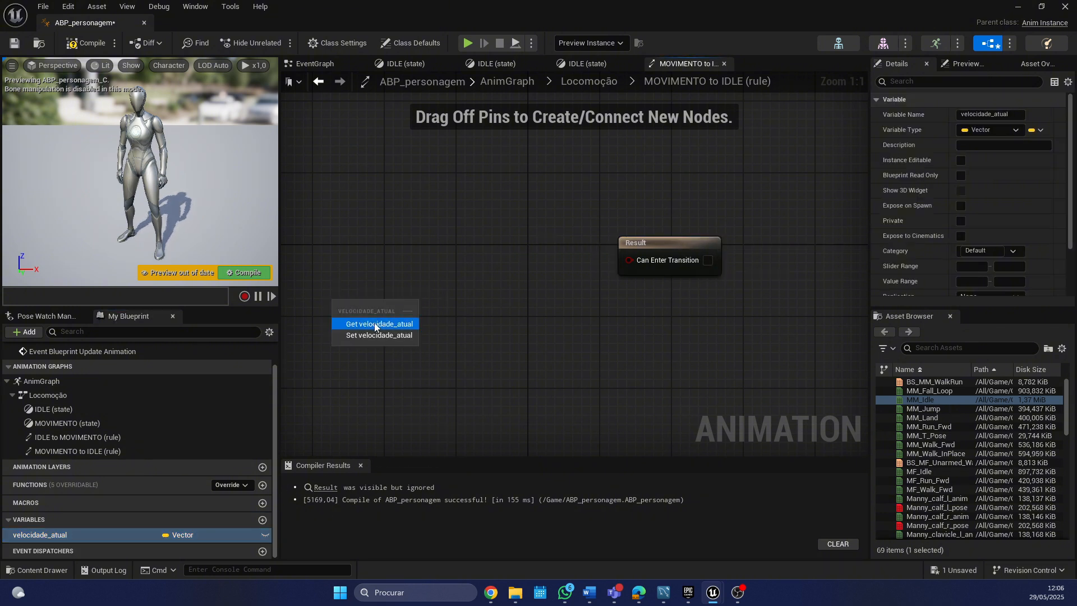
{"action": "left_click", "coordinate": [375, 324]}
Step: Add a Vector Length node fed by Velocidade Atual in the MOVIMENTO to IDLE rule
{"action": "left_click_drag", "start_coordinate": [399, 309], "coordinate": [502, 325]}
{"action": "type", "text": "vec"}
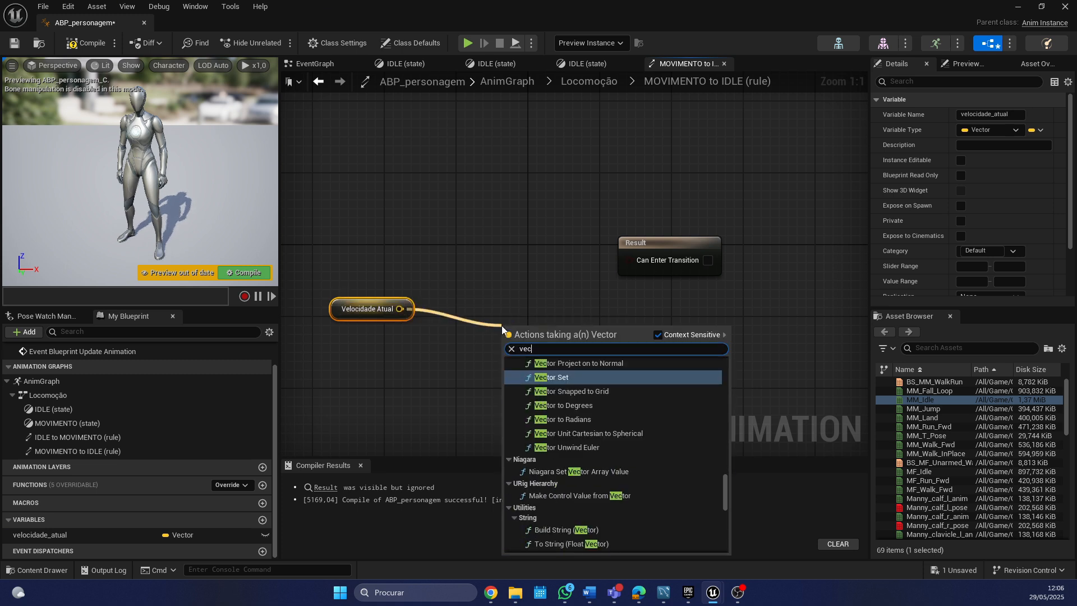
{"action": "type", "text": "tor len"}
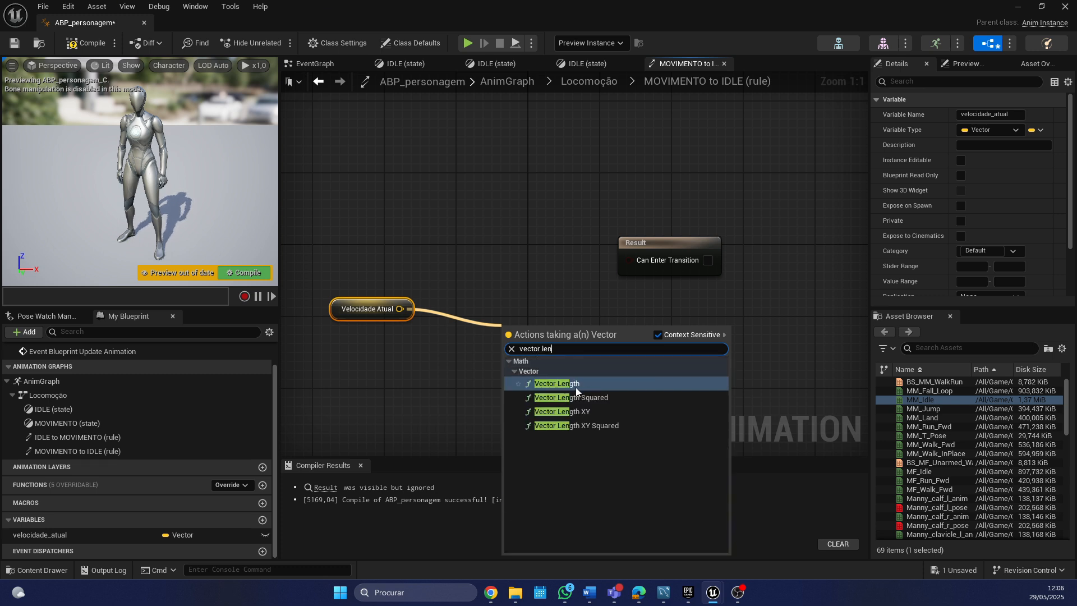
{"action": "left_click", "coordinate": [575, 385]}
Step: Compare the vector length with 0,0 using an Equal (==) node wired into Can Enter Transition, and compile the blueprint
{"action": "left_click_drag", "start_coordinate": [565, 327], "coordinate": [501, 305]}
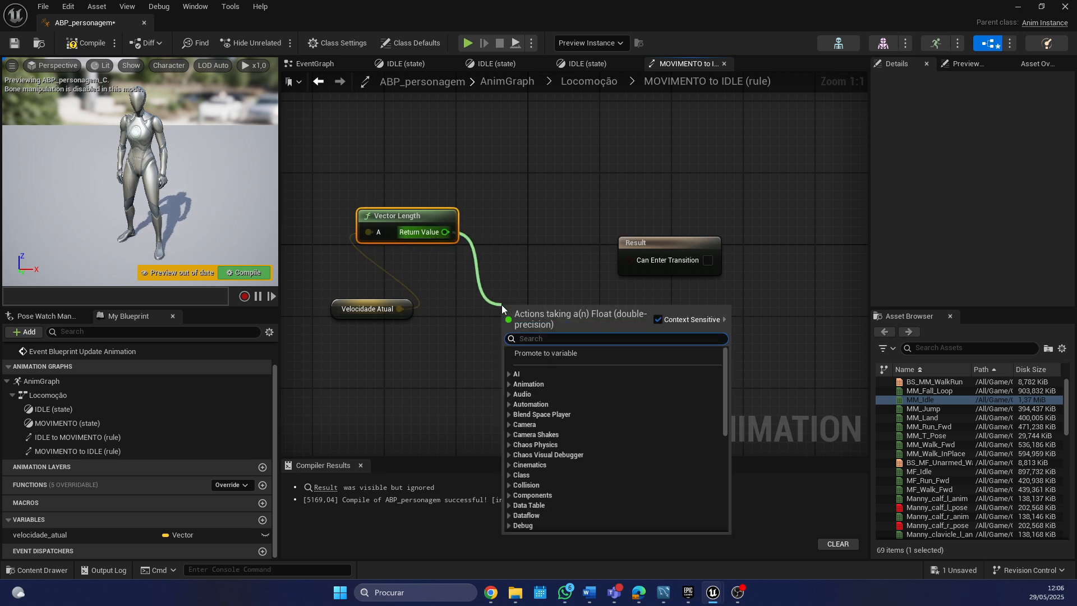
{"action": "type", "text": "eq"}
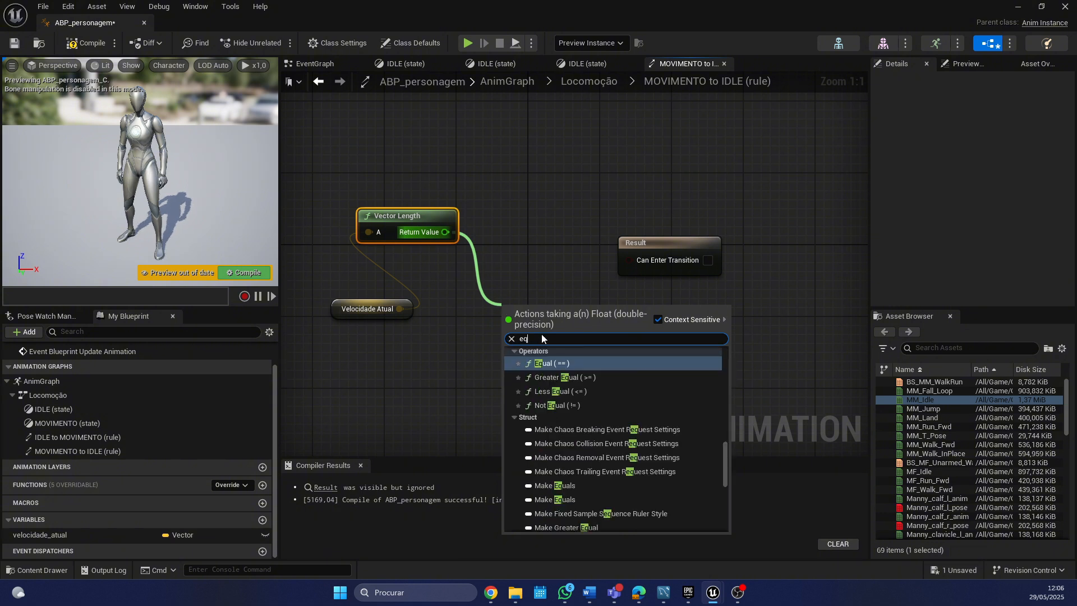
{"action": "left_click", "coordinate": [554, 363]}
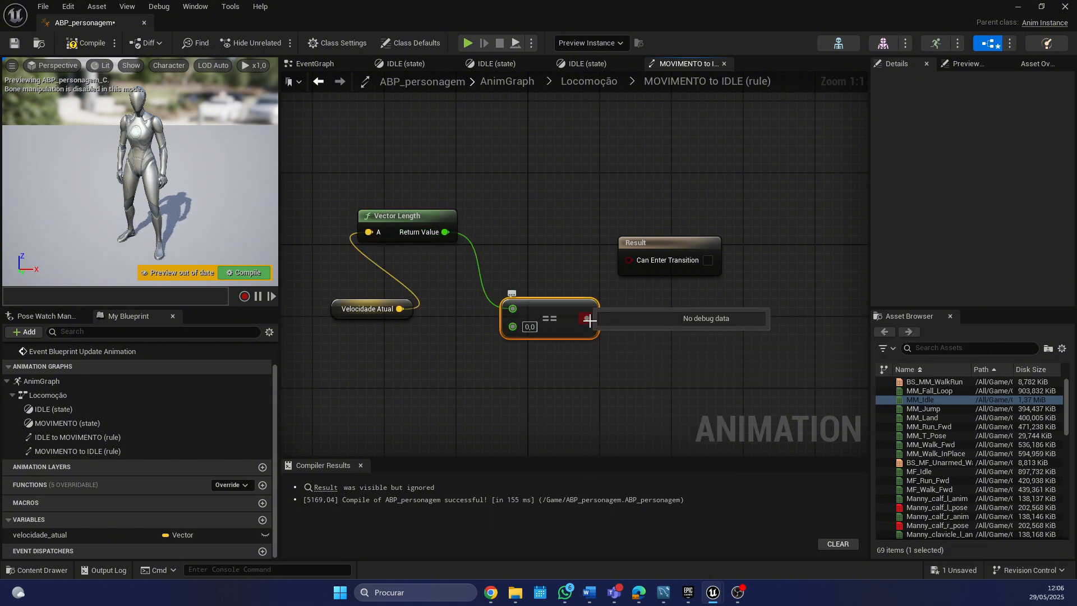
{"action": "left_click_drag", "start_coordinate": [587, 318], "coordinate": [628, 256]}
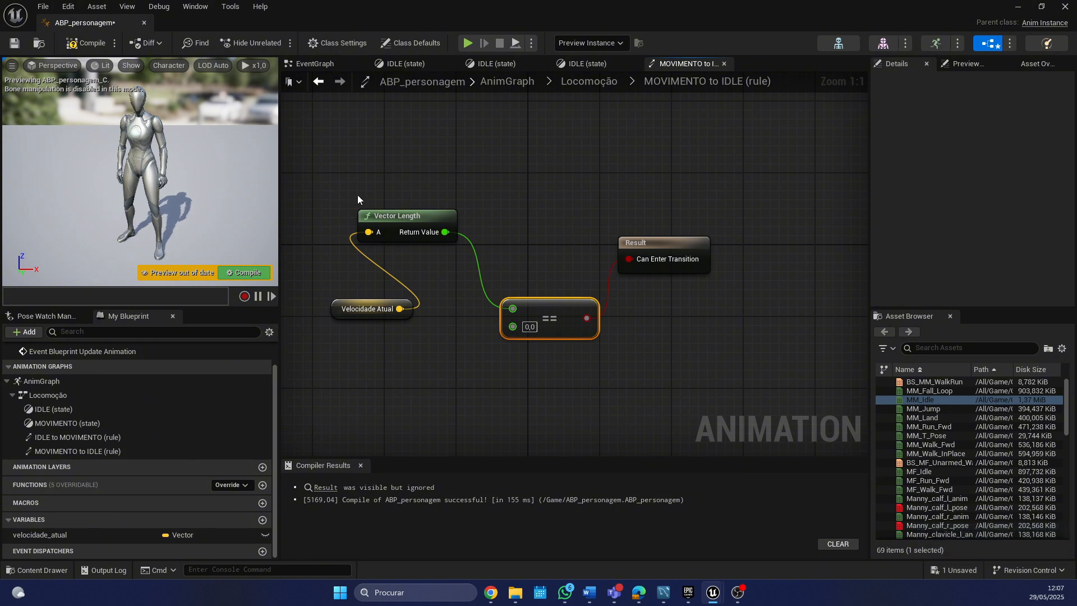
{"action": "left_click", "coordinate": [240, 274]}
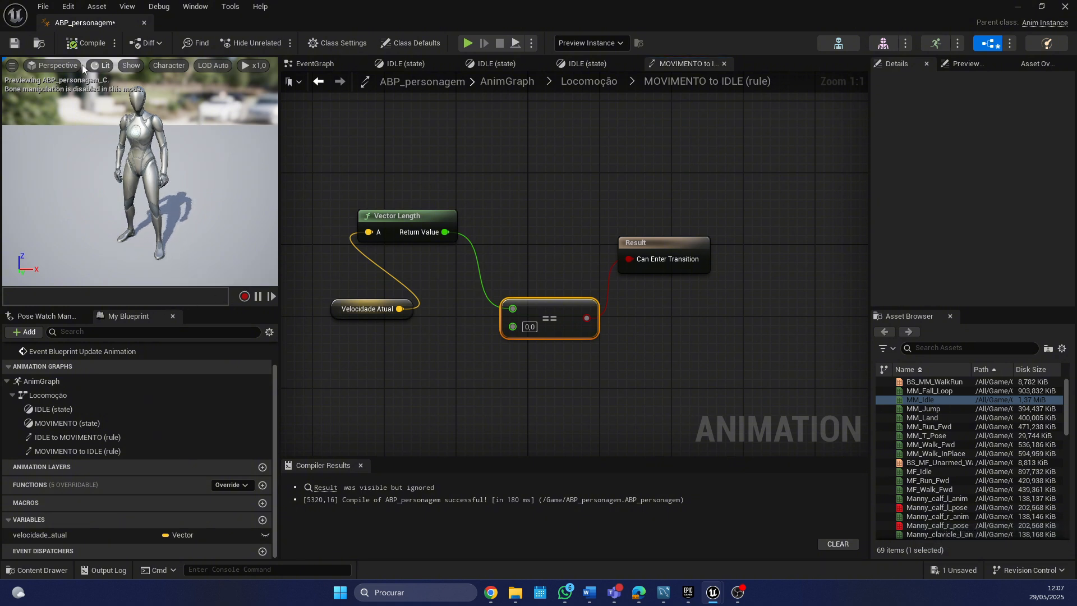
Step: Go back to Locomoção, open the MOVIMENTO state, and move its Output Animation Pose node further right
{"action": "left_click", "coordinate": [573, 81]}
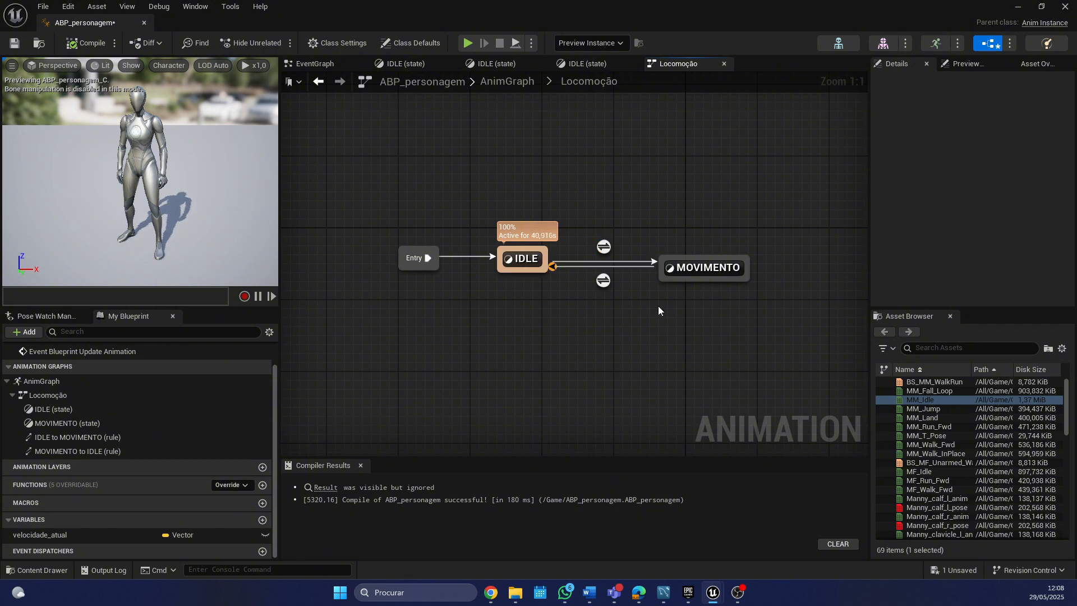
{"action": "mouse_move", "coordinate": [720, 282]}
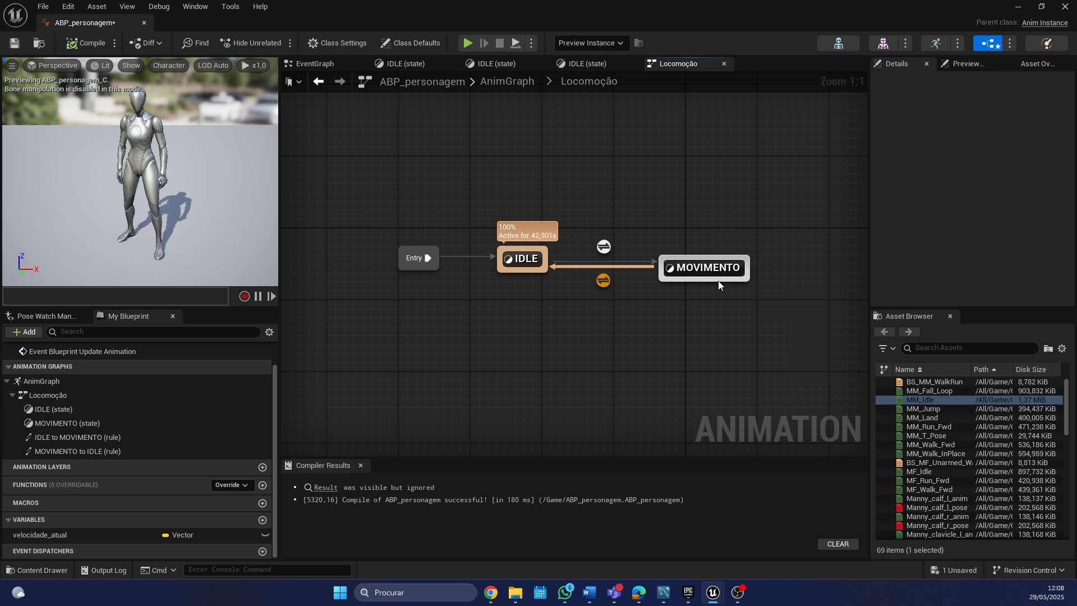
{"action": "double_click", "coordinate": [718, 279]}
{"action": "left_click_drag", "start_coordinate": [589, 248], "coordinate": [652, 247]}
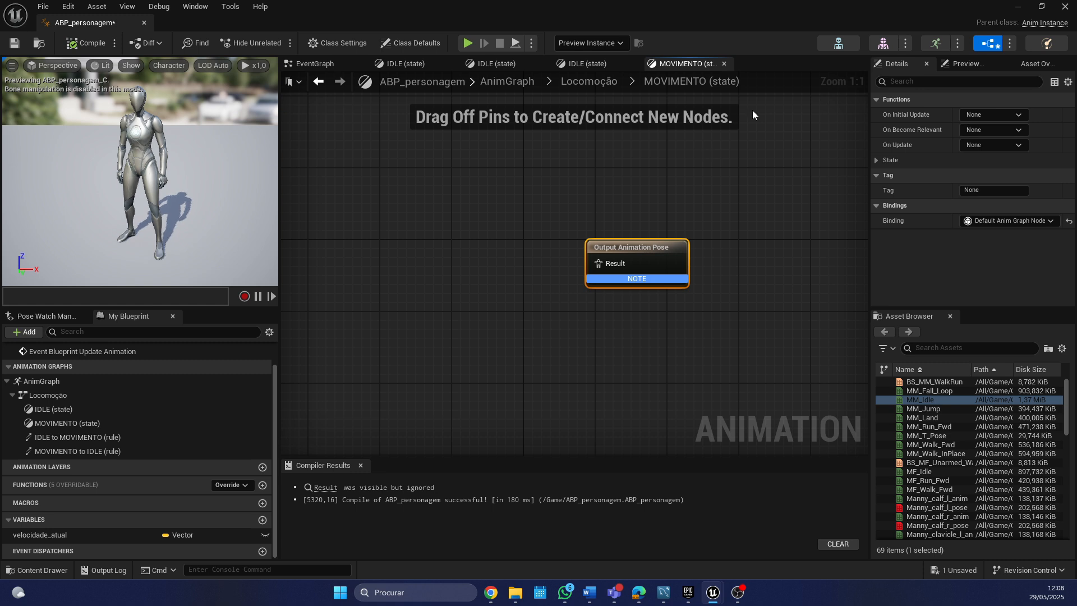
Step: Place the MM_Run_Fwd animation in the MOVIMENTO state, connect it to Output Animation Pose's Result, and compile the blueprint
{"action": "left_click", "coordinate": [947, 349]}
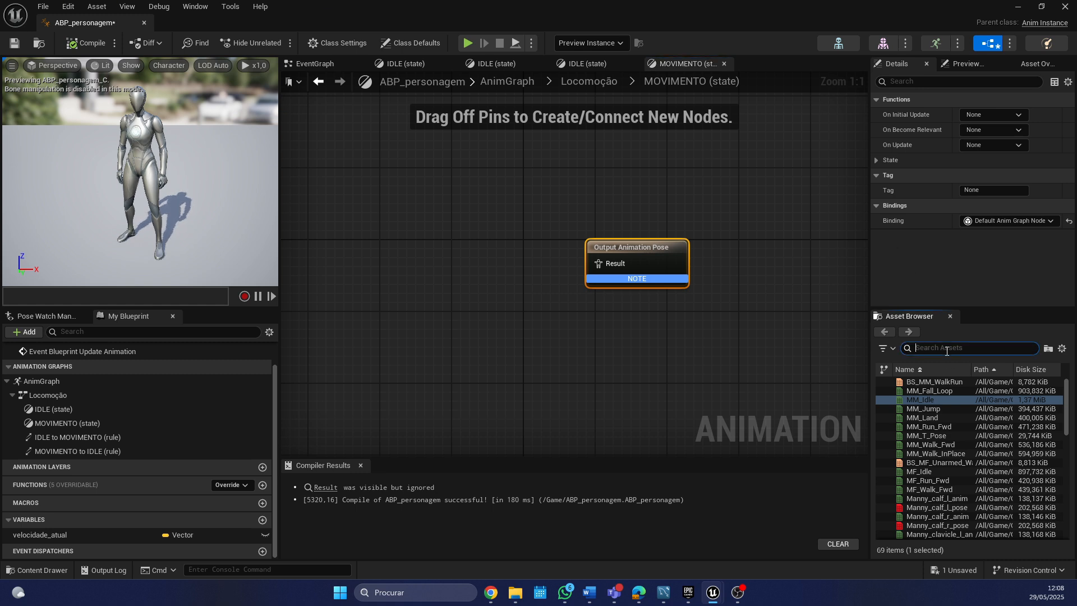
{"action": "type", "text": "jo"}
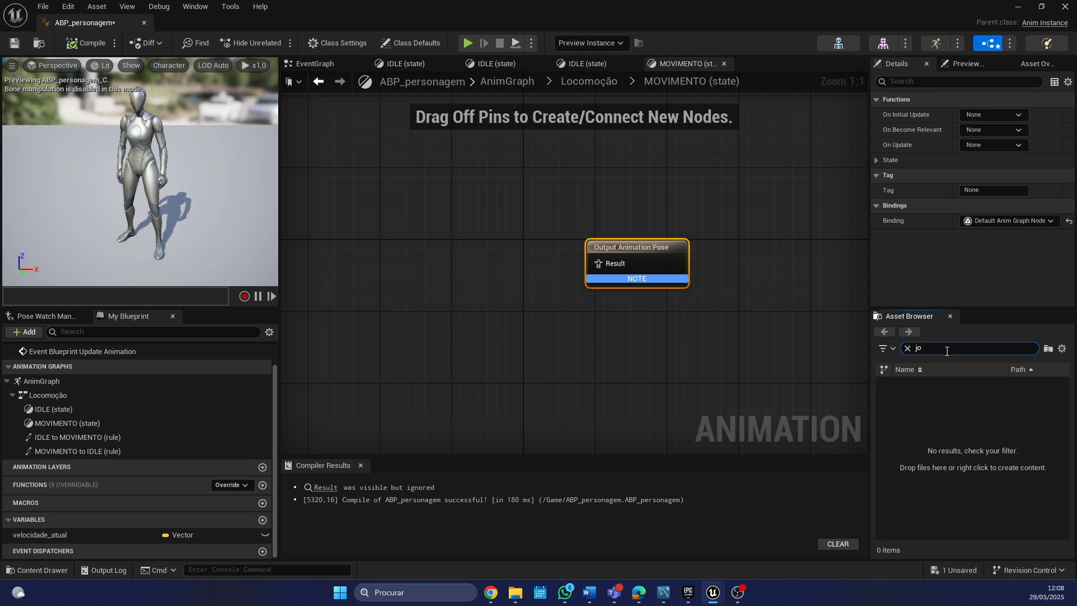
{"action": "key", "text": "BackSpace"}
{"action": "key", "text": "BackSpace"}
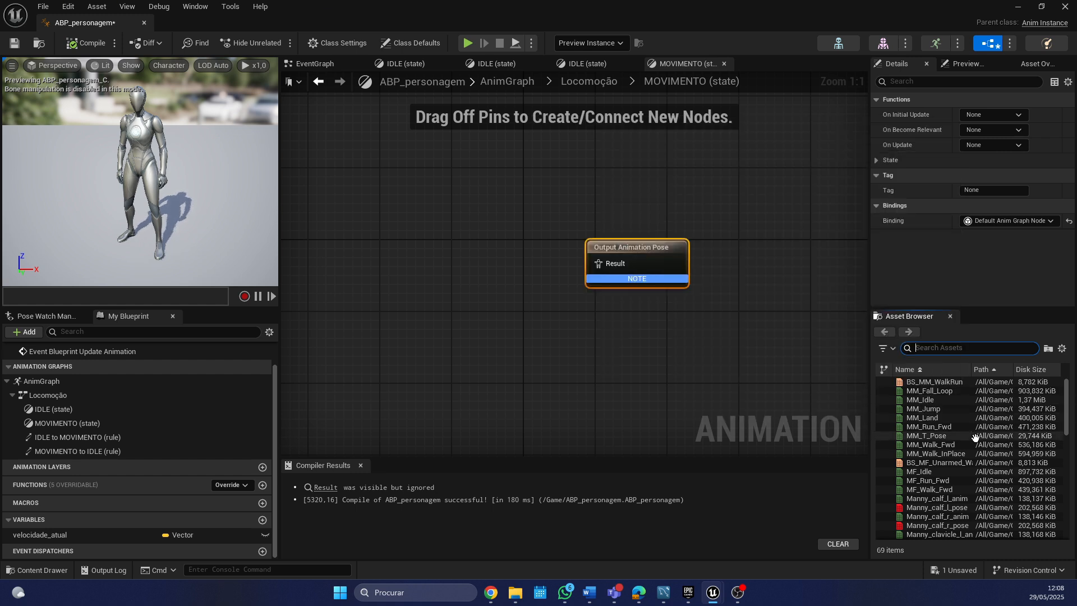
{"action": "scroll", "coordinate": [965, 446], "scroll_direction": "down", "scroll_amount": 1}
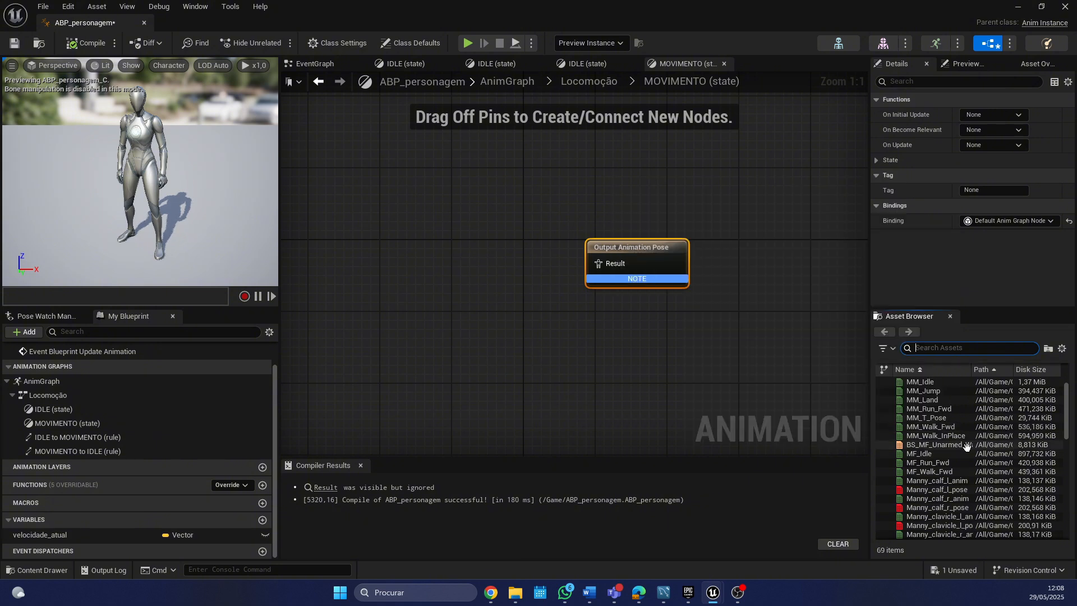
{"action": "scroll", "coordinate": [976, 404], "scroll_direction": "up", "scroll_amount": 1}
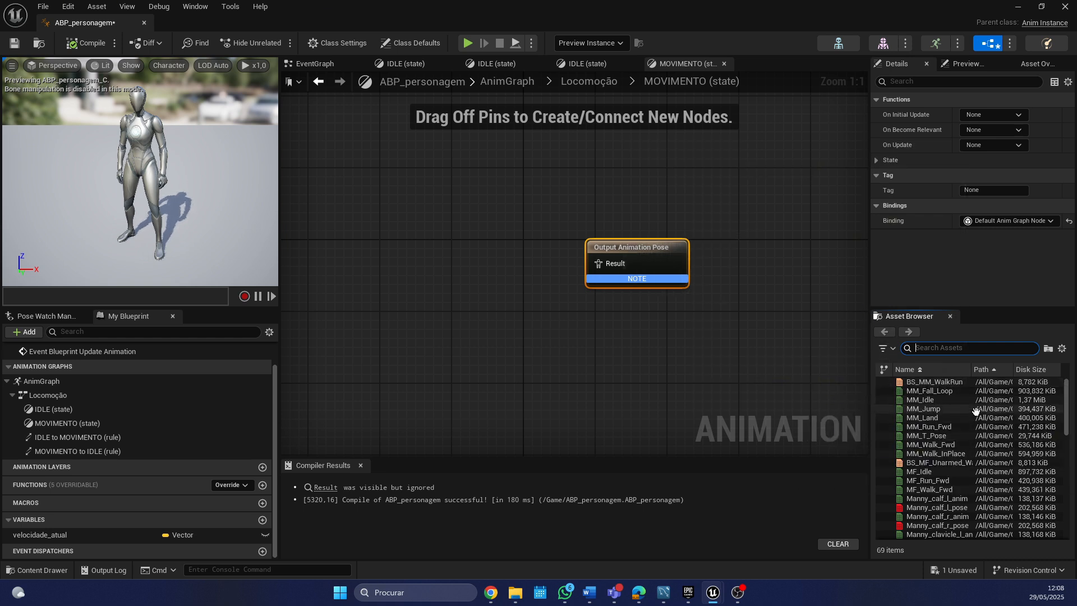
{"action": "left_click_drag", "start_coordinate": [943, 428], "coordinate": [425, 228]}
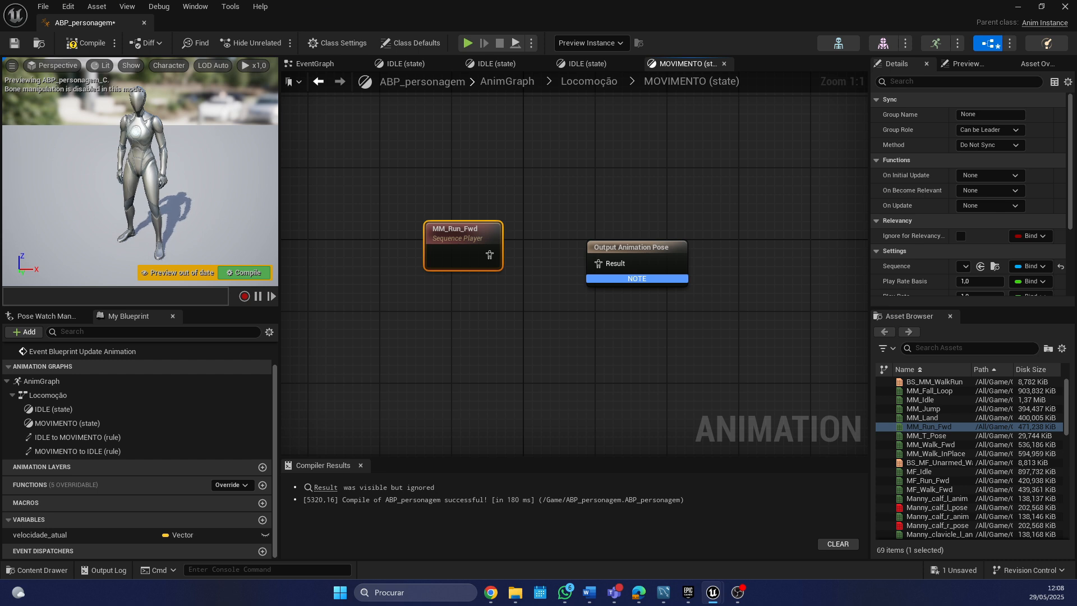
{"action": "left_click_drag", "start_coordinate": [489, 256], "coordinate": [616, 266]}
{"action": "left_click", "coordinate": [244, 272]}
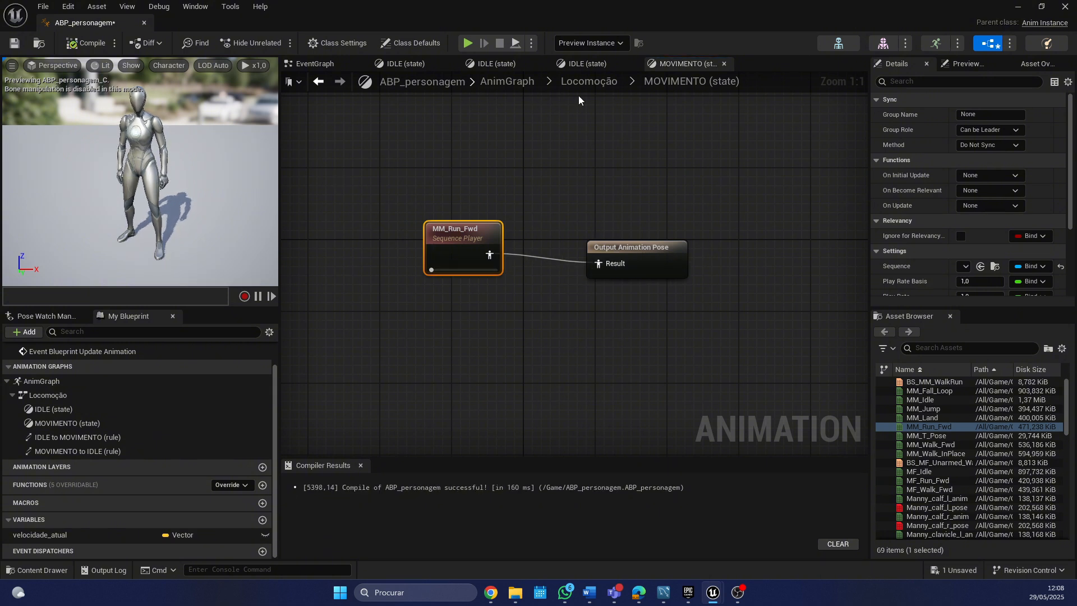
Step: Review the Locomoção state machine, checking the MOVIMENTO state and the MOVIMENTO to IDLE rule, and return to Locomoção
{"action": "left_click", "coordinate": [588, 83]}
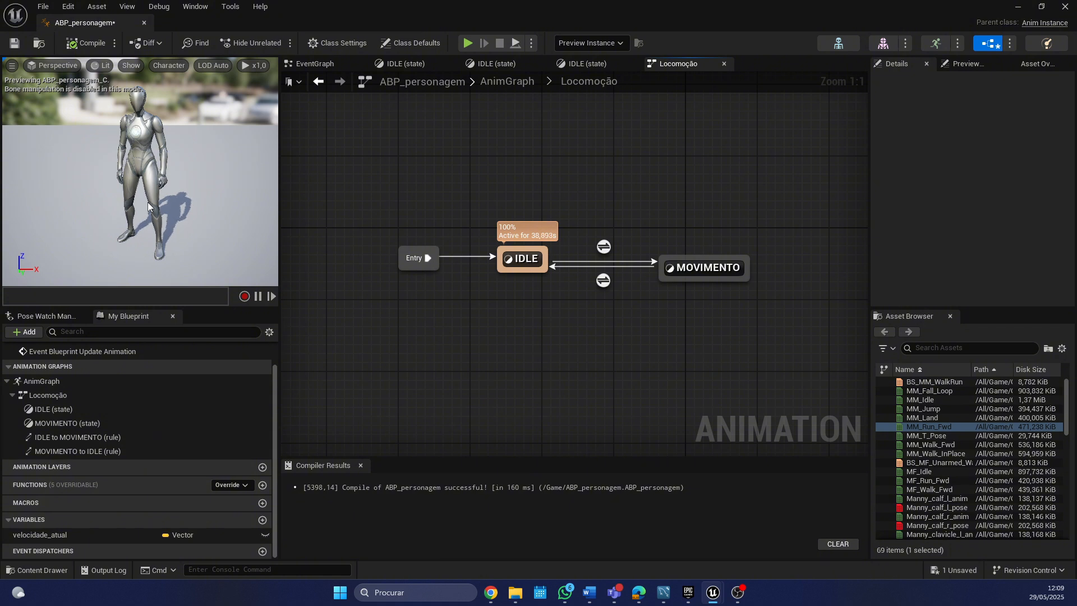
{"action": "double_click", "coordinate": [718, 273]}
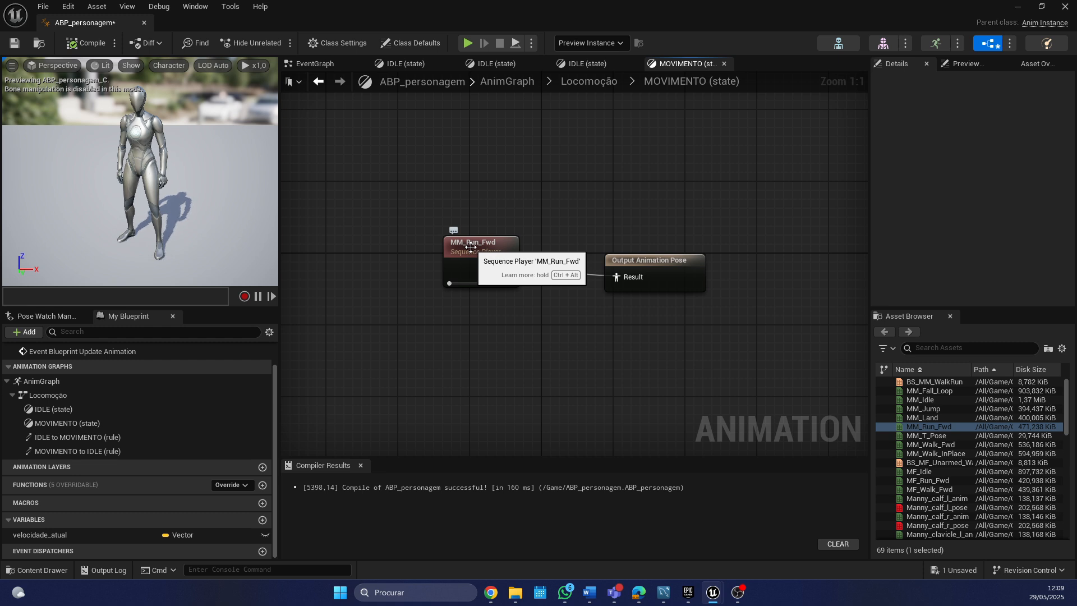
{"action": "left_click", "coordinate": [583, 83]}
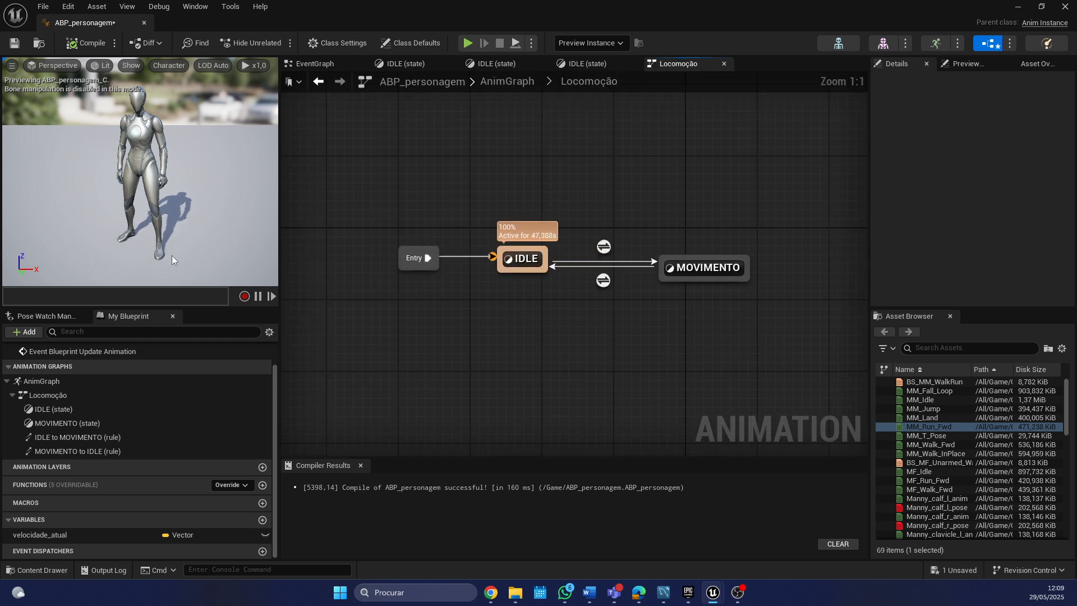
{"action": "double_click", "coordinate": [603, 280]}
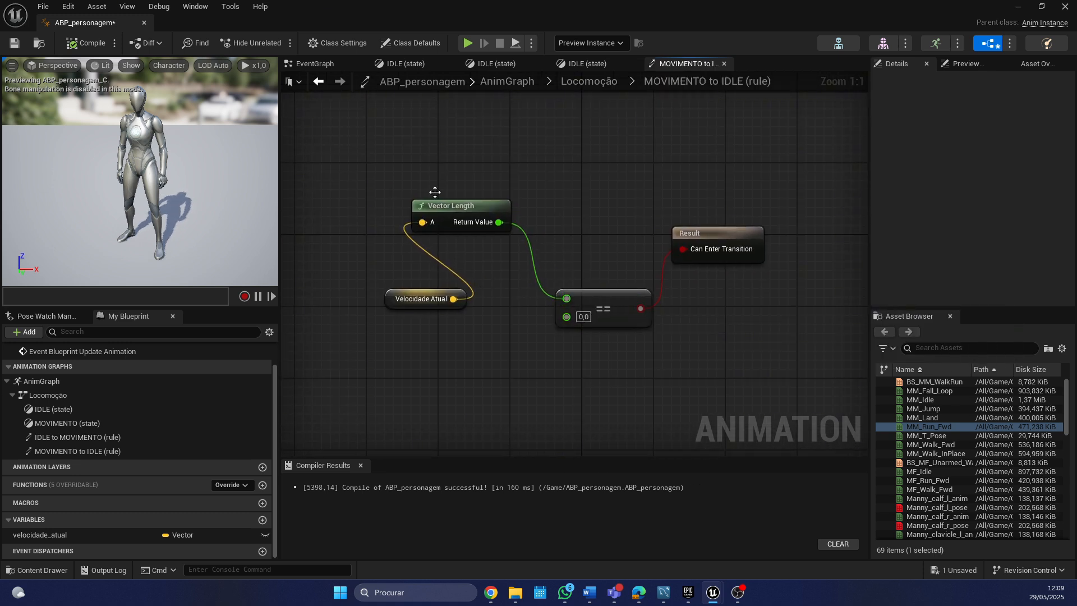
{"action": "left_click", "coordinate": [590, 81]}
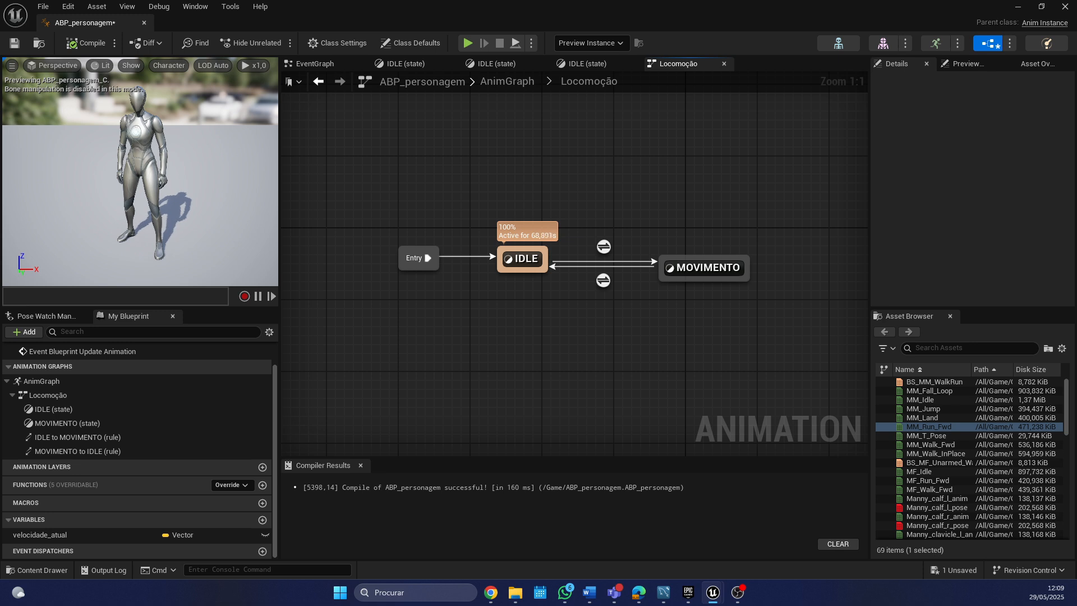
Step: Close the Locomoção graph and the two surplus IDLE state graphs, and switch to the EventGraph
{"action": "left_click", "coordinate": [724, 64]}
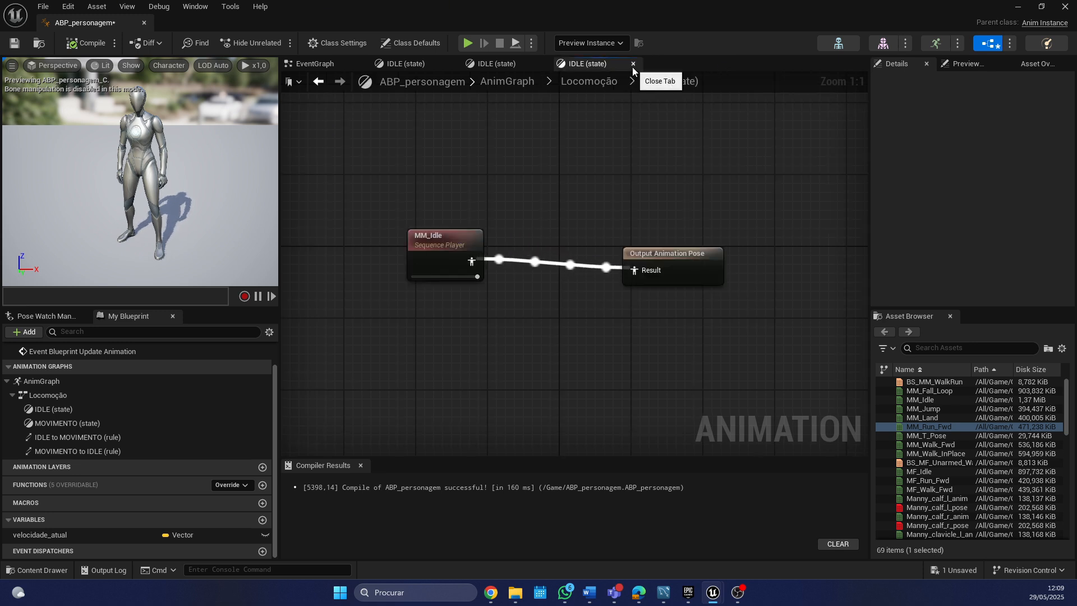
{"action": "left_click", "coordinate": [633, 63]}
{"action": "left_click", "coordinate": [542, 63]}
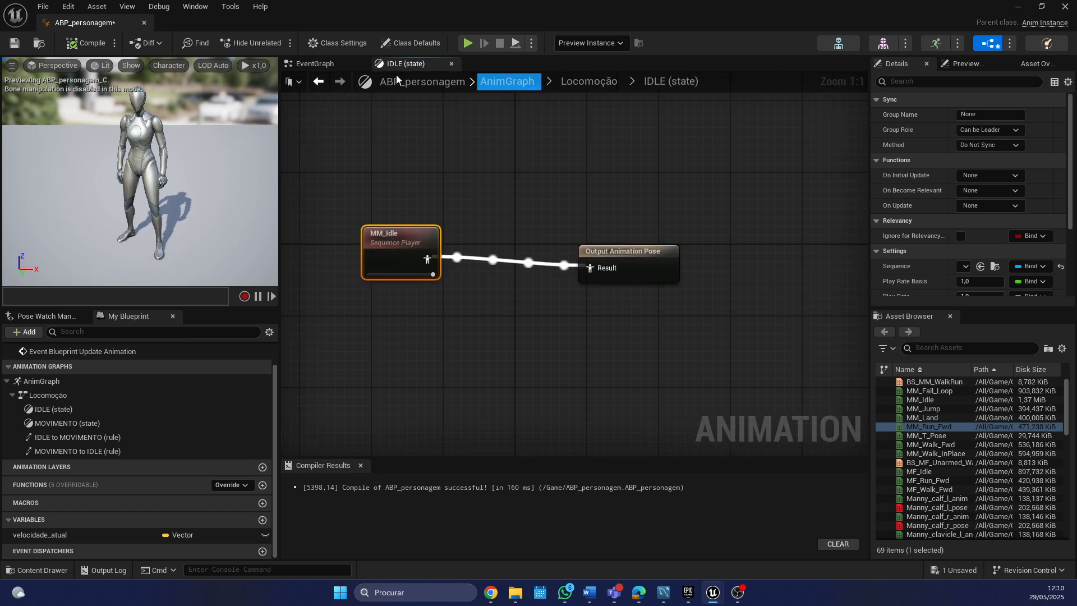
{"action": "left_click", "coordinate": [314, 64]}
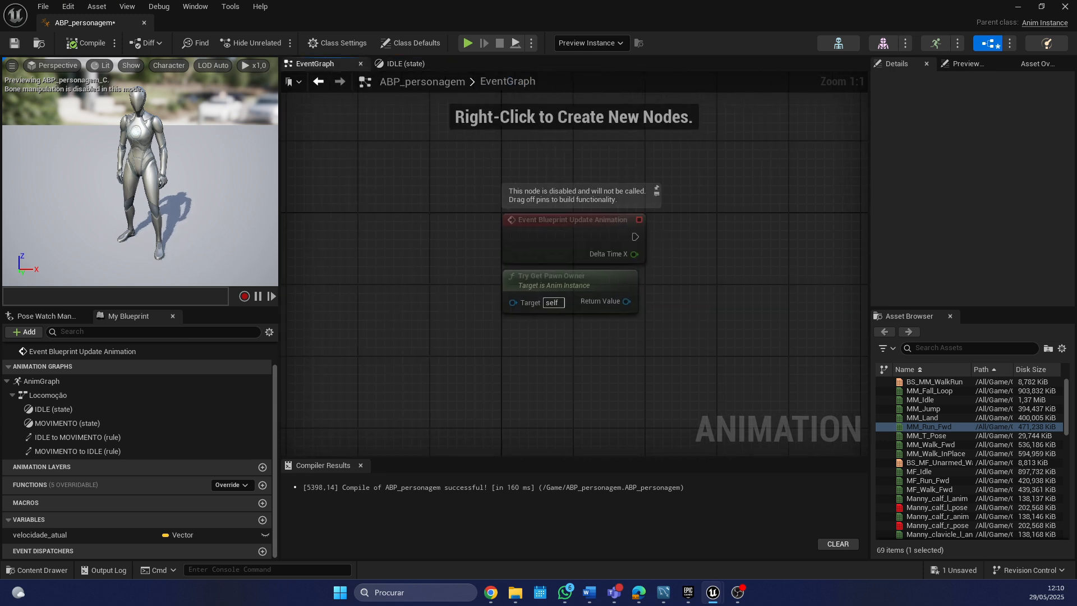
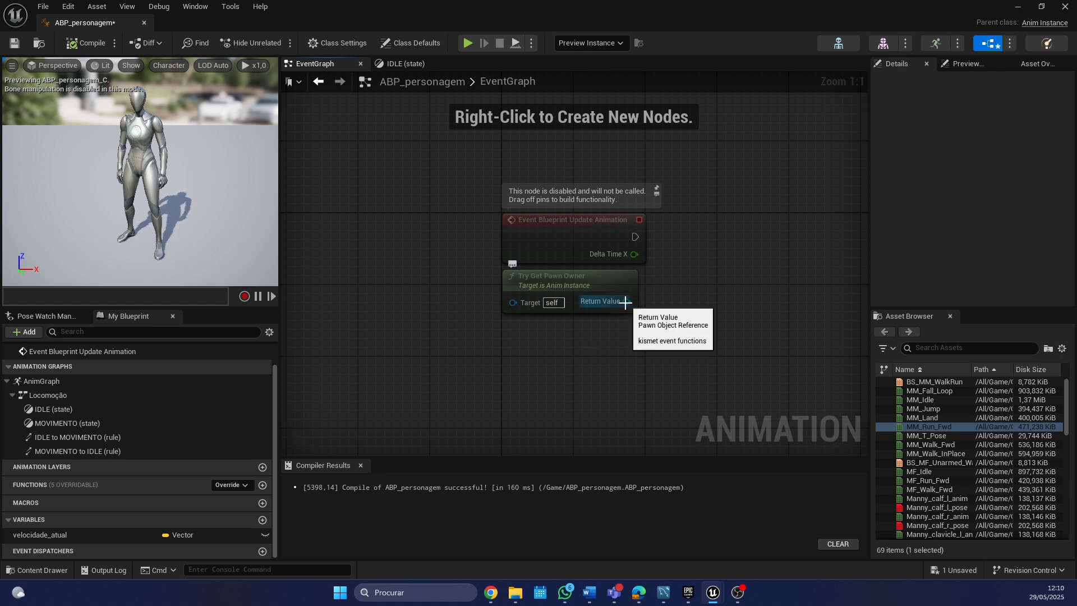
{"action": "left_click_drag", "start_coordinate": [627, 301], "coordinate": [710, 324]}
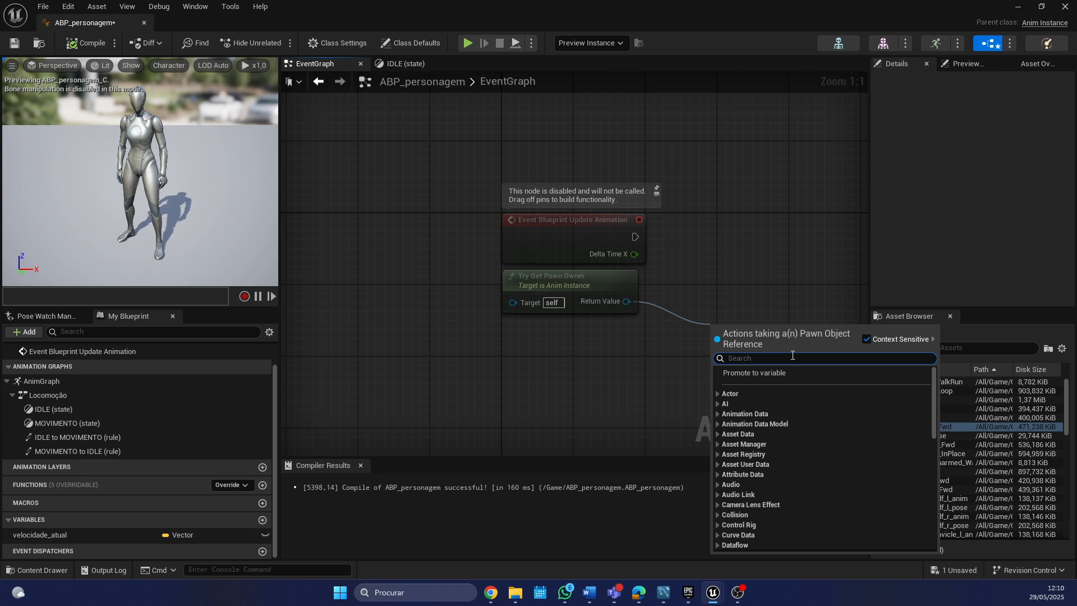
{"action": "type", "text": "v"}
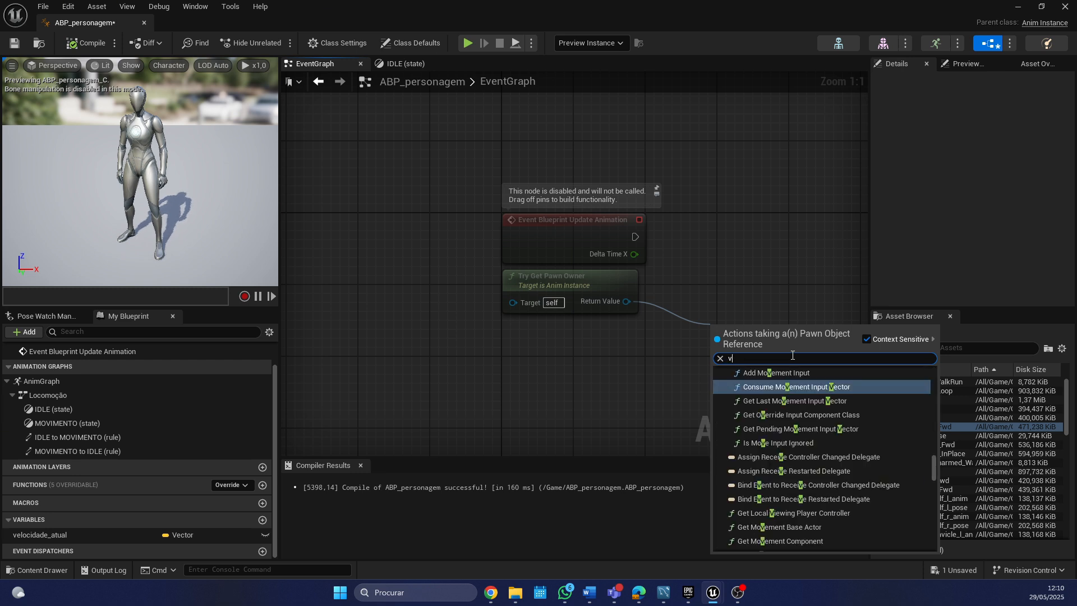
{"action": "type", "text": "alis"}
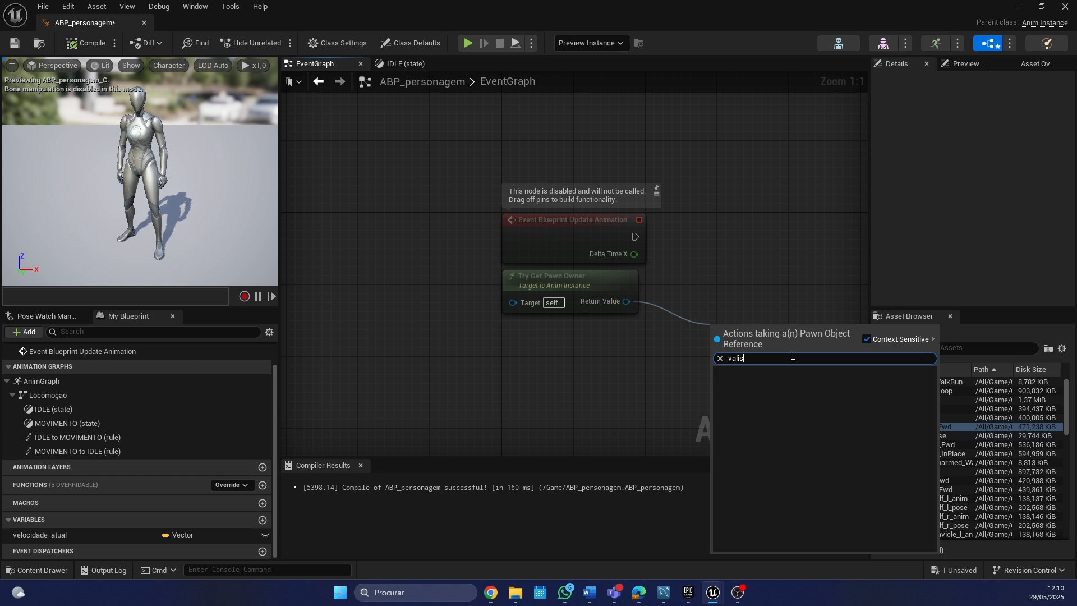
{"action": "key", "text": "BackSpace"}
{"action": "type", "text": "d"}
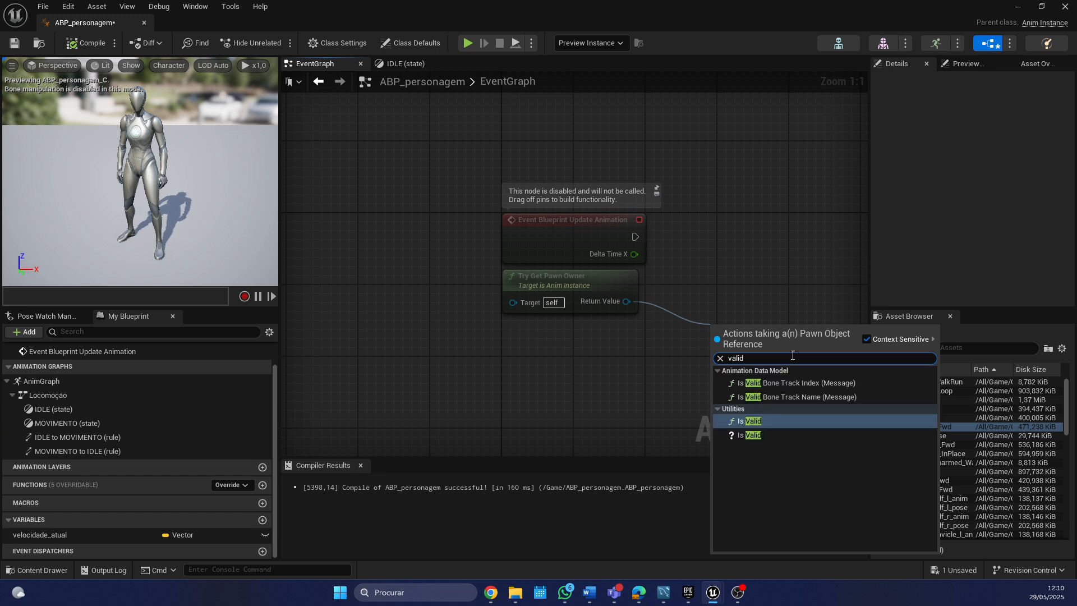
{"action": "left_click", "coordinate": [759, 424]}
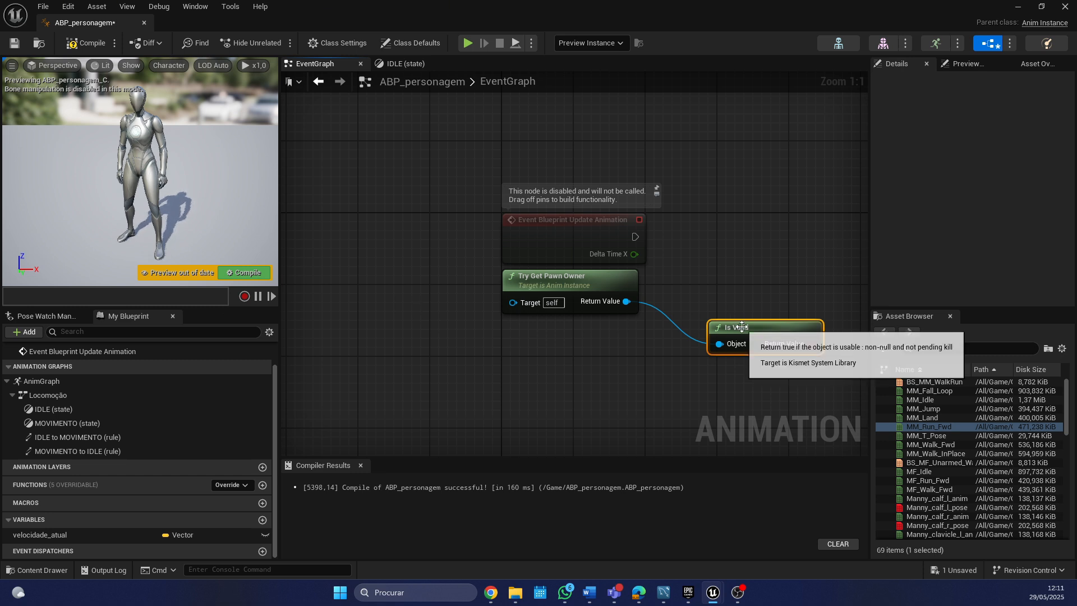
{"action": "left_click_drag", "start_coordinate": [741, 327], "coordinate": [744, 252]}
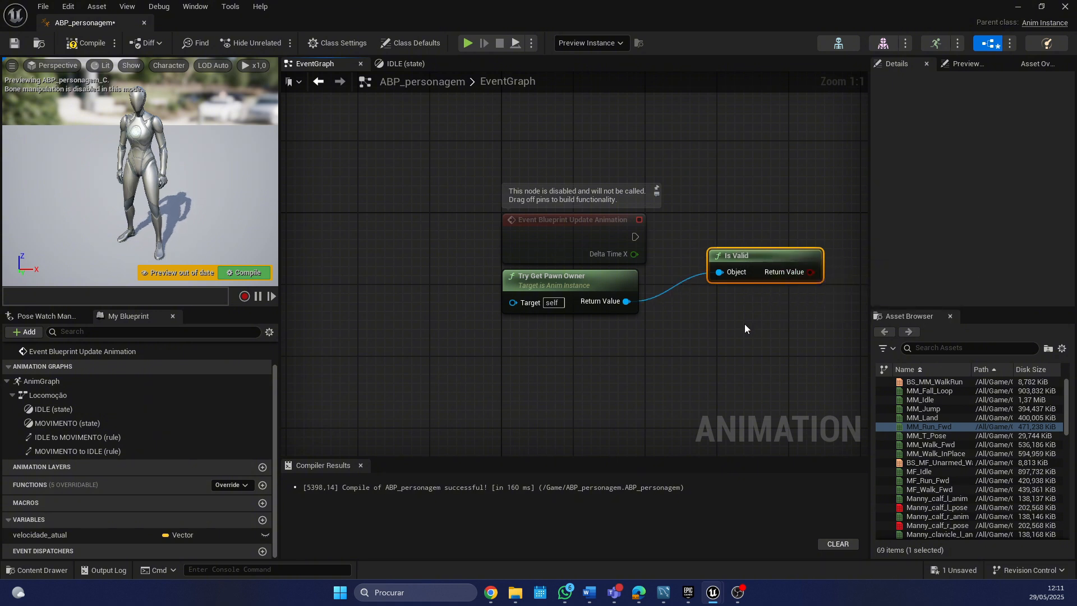
{"action": "key", "text": "Delete"}
Step: Add an Is Valid node with execution pins fed by Try Get Pawn Owner, and wire Event Blueprint Update Animation into its Exec
{"action": "left_click_drag", "start_coordinate": [626, 302], "coordinate": [722, 353]}
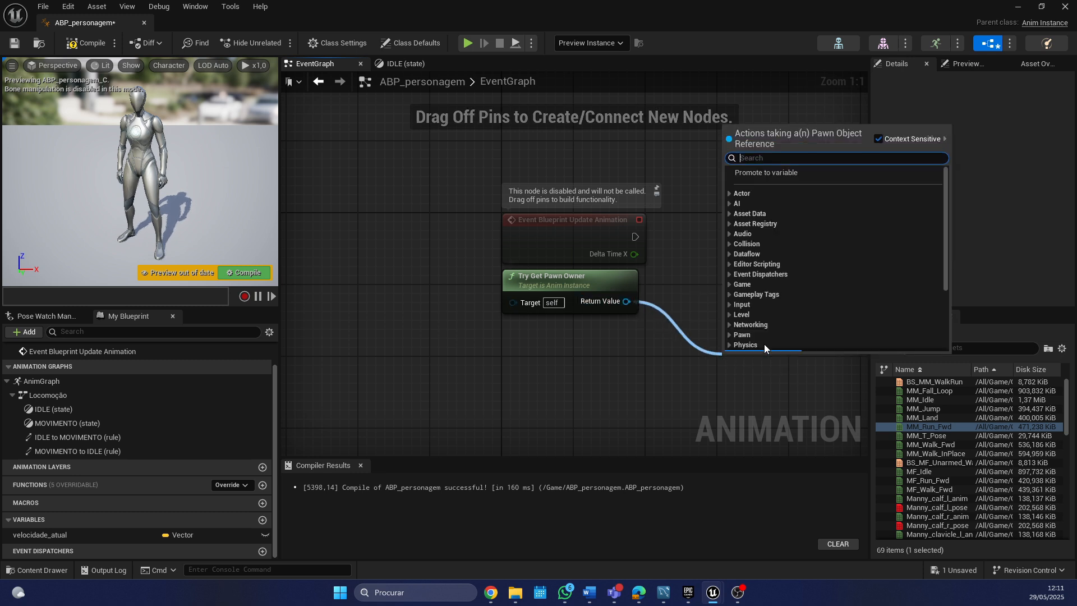
{"action": "type", "text": "is va"}
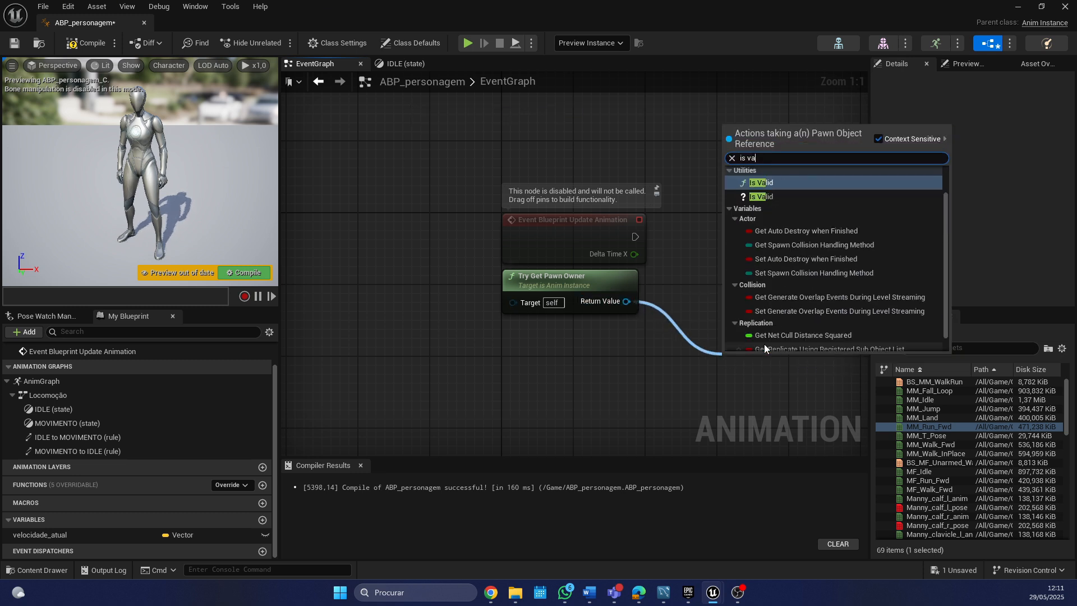
{"action": "left_click", "coordinate": [766, 197]}
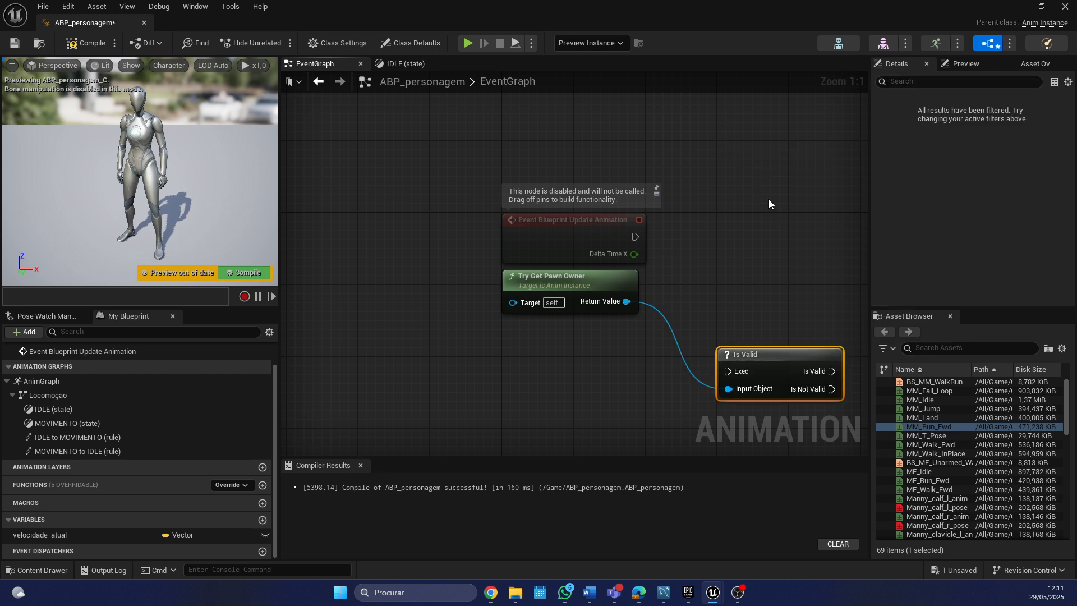
{"action": "left_click_drag", "start_coordinate": [759, 349], "coordinate": [752, 274]}
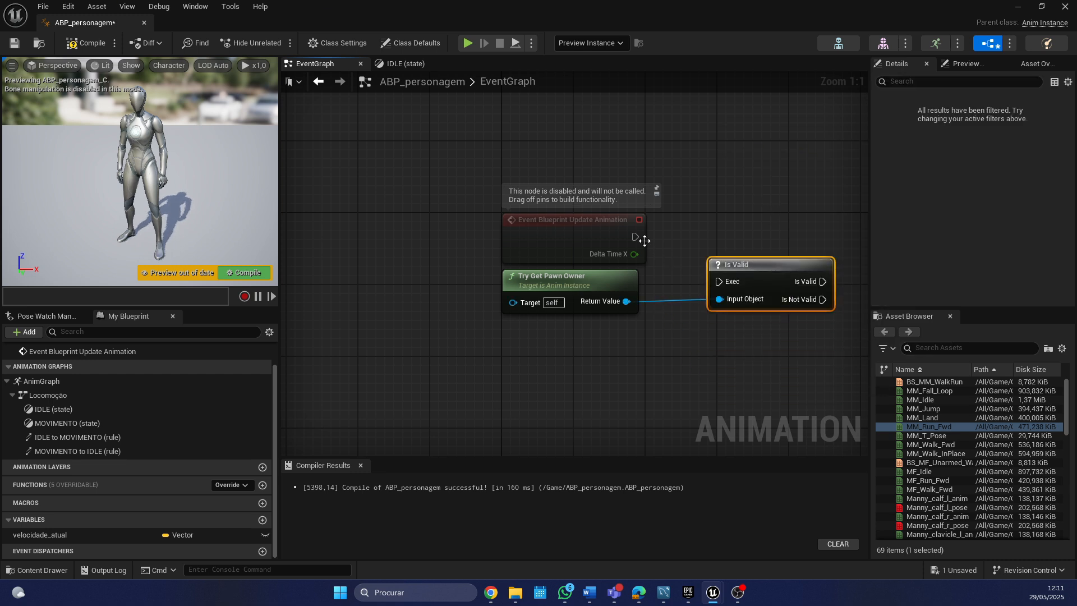
{"action": "left_click_drag", "start_coordinate": [637, 237], "coordinate": [718, 279]}
{"action": "left_click_drag", "start_coordinate": [435, 173], "coordinate": [791, 297]}
{"action": "right_click_drag", "start_coordinate": [807, 255], "coordinate": [595, 266]}
{"action": "left_click", "coordinate": [578, 209]}
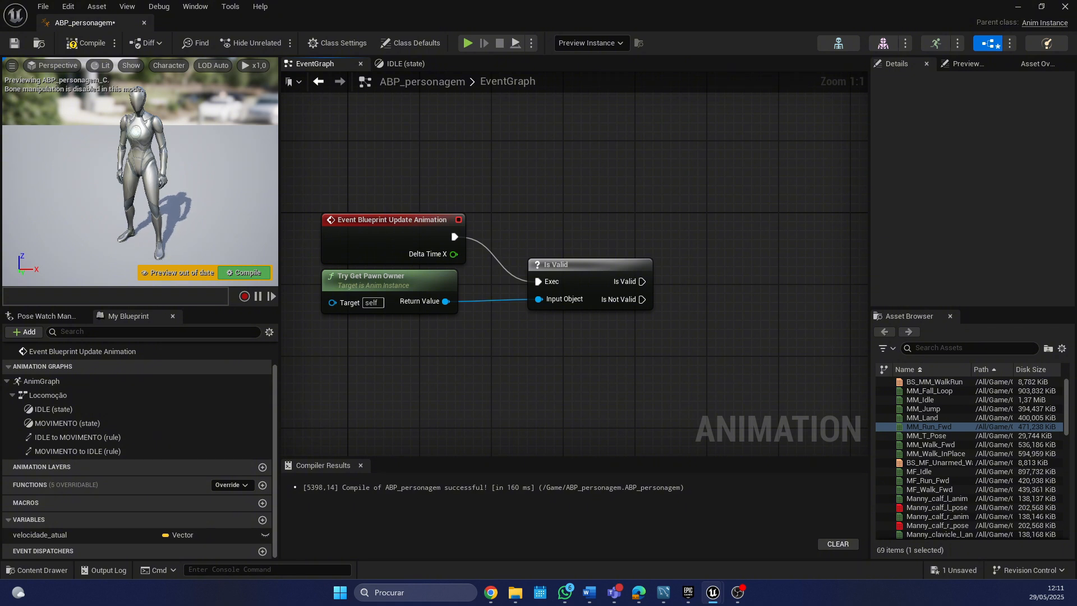
{"action": "right_click", "coordinate": [501, 359]}
{"action": "left_click", "coordinate": [406, 392]}
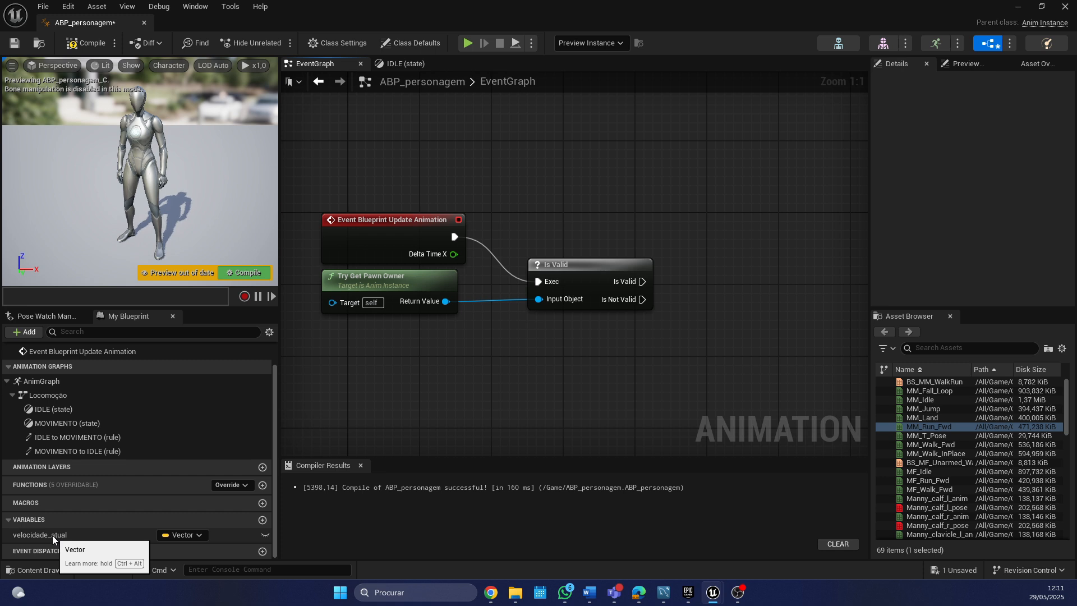
{"action": "left_click_drag", "start_coordinate": [52, 535], "coordinate": [468, 360]}
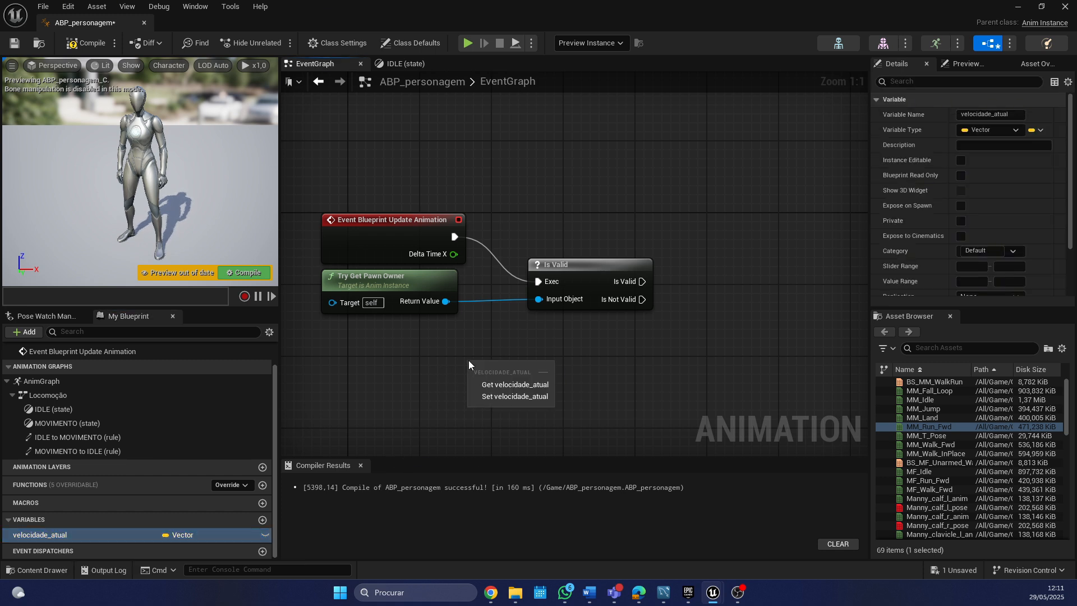
{"action": "left_click", "coordinate": [501, 386]}
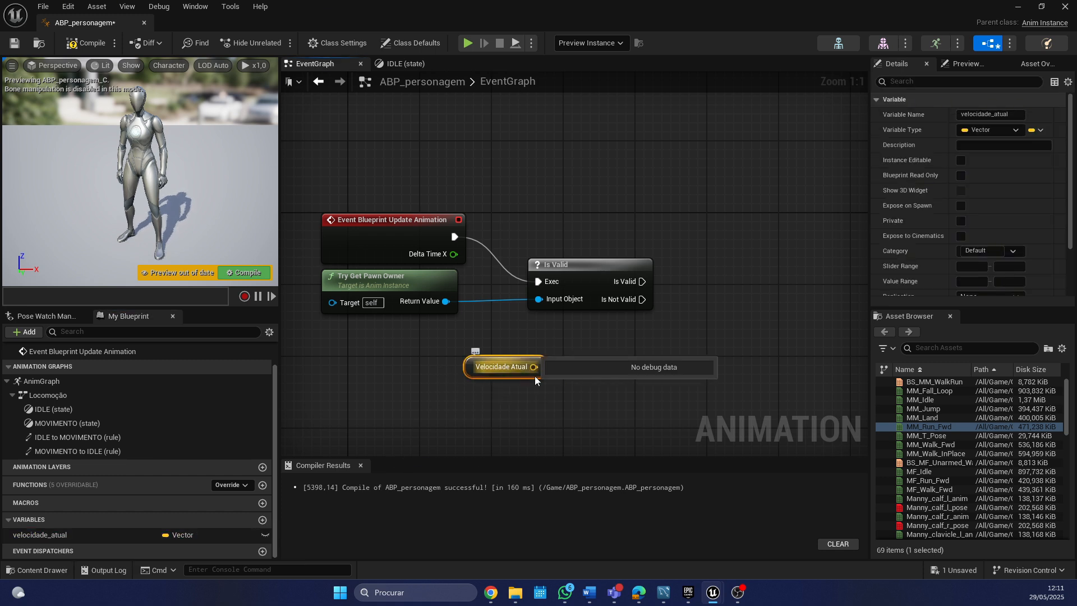
{"action": "left_click", "coordinate": [468, 371]}
{"action": "left_click", "coordinate": [468, 370]}
{"action": "key", "text": "Delete"}
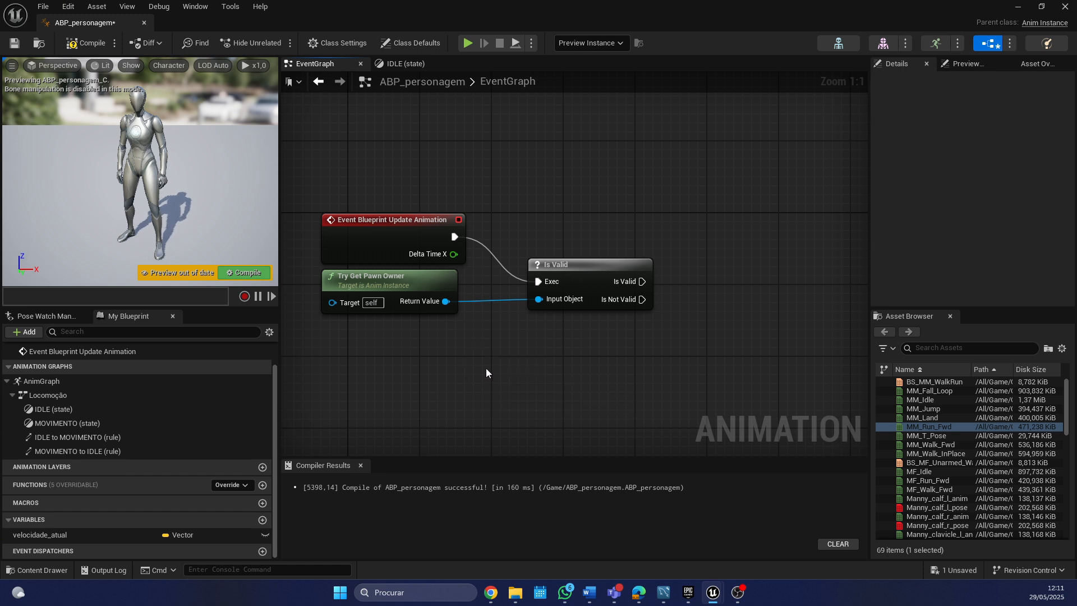
{"action": "right_click", "coordinate": [486, 371]}
{"action": "type", "text": "get"}
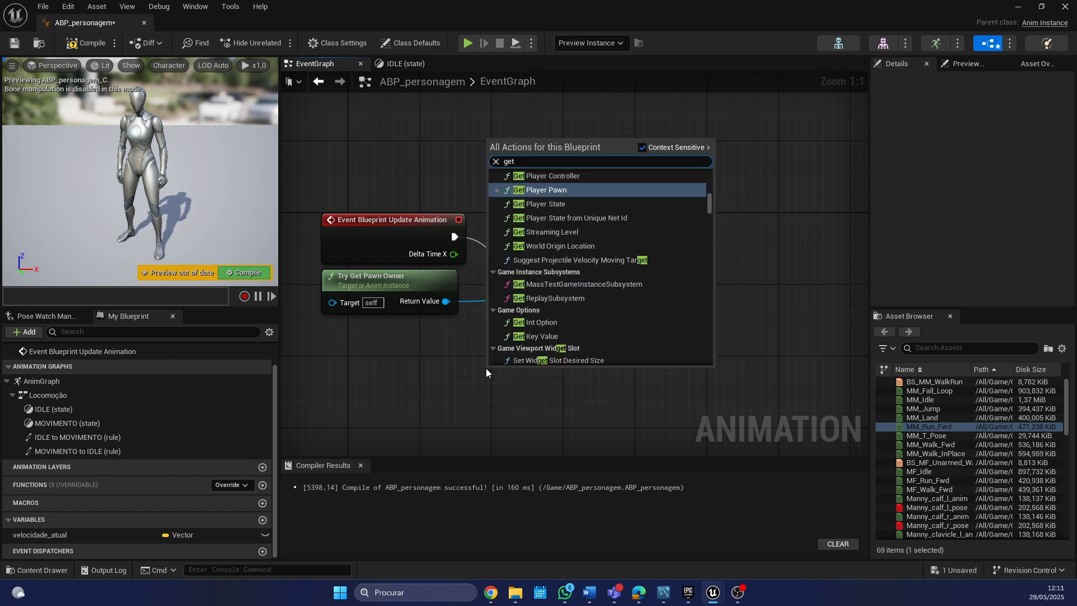
{"action": "type", "text": " ve"}
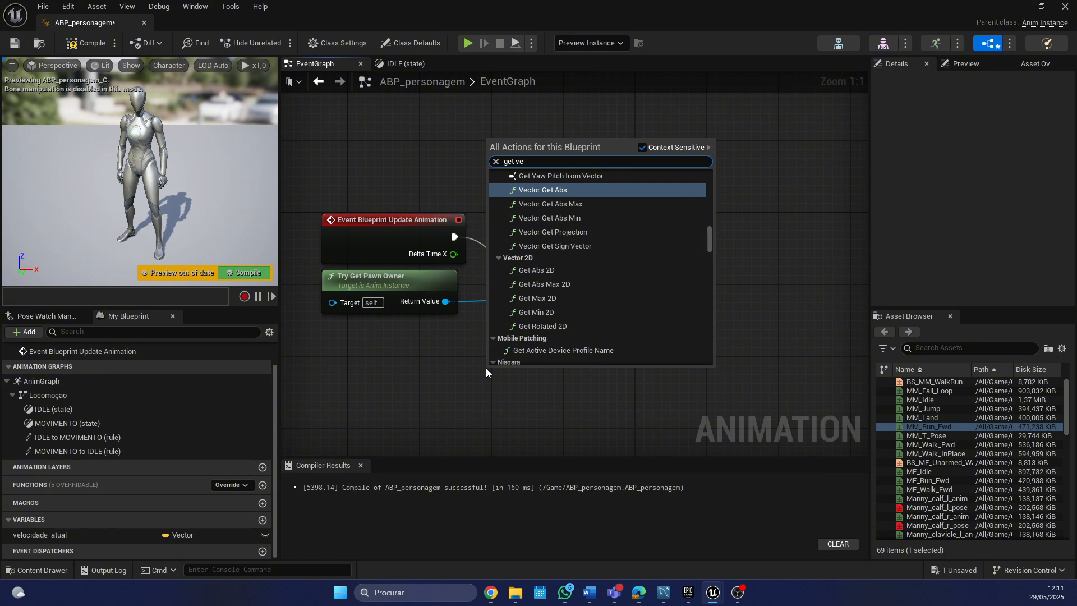
{"action": "type", "text": "lo"}
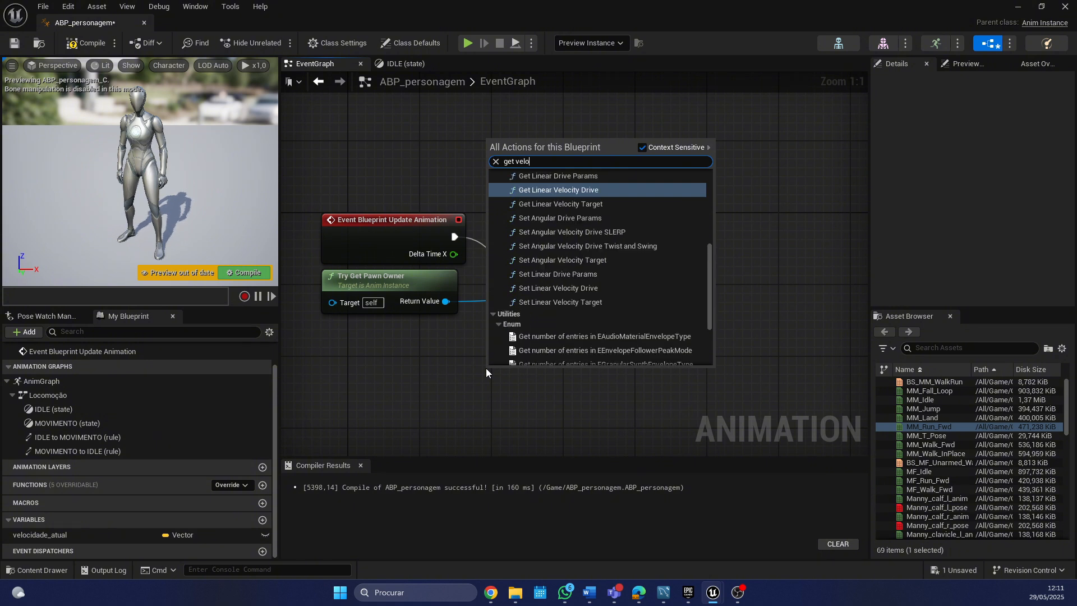
{"action": "type", "text": "city"}
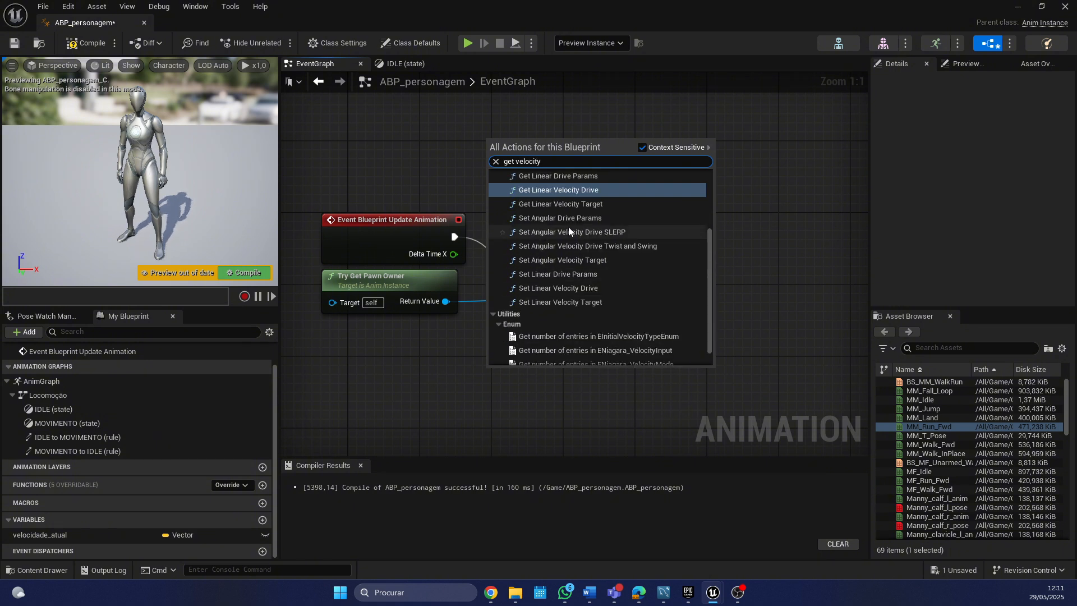
{"action": "scroll", "coordinate": [645, 274], "scroll_direction": "up", "scroll_amount": 2}
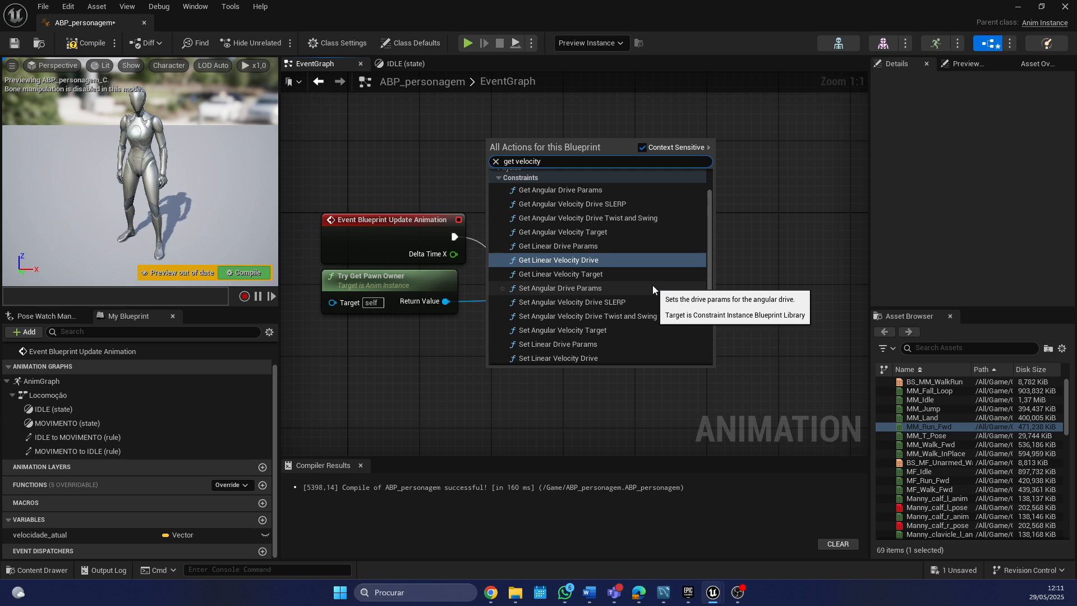
{"action": "left_click", "coordinate": [395, 389]}
Step: Add a Get Velocity node fed by Try Get Pawn Owner's Return Value, and align the Is Valid node above it
{"action": "left_click_drag", "start_coordinate": [445, 301], "coordinate": [560, 385]}
{"action": "type", "text": "get"}
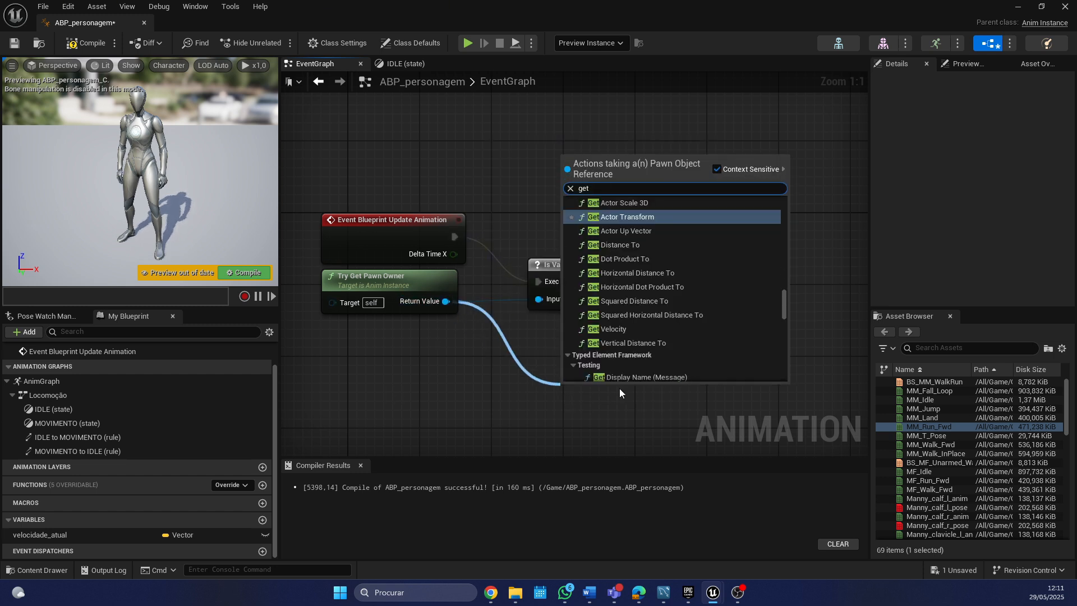
{"action": "type", "text": " velo"}
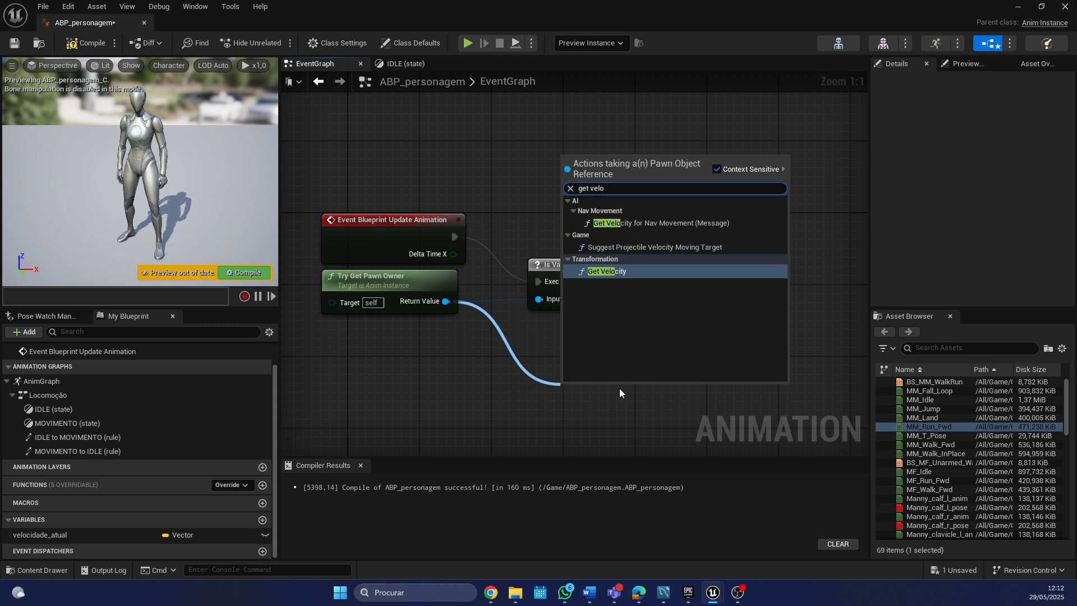
{"action": "left_click", "coordinate": [605, 271]}
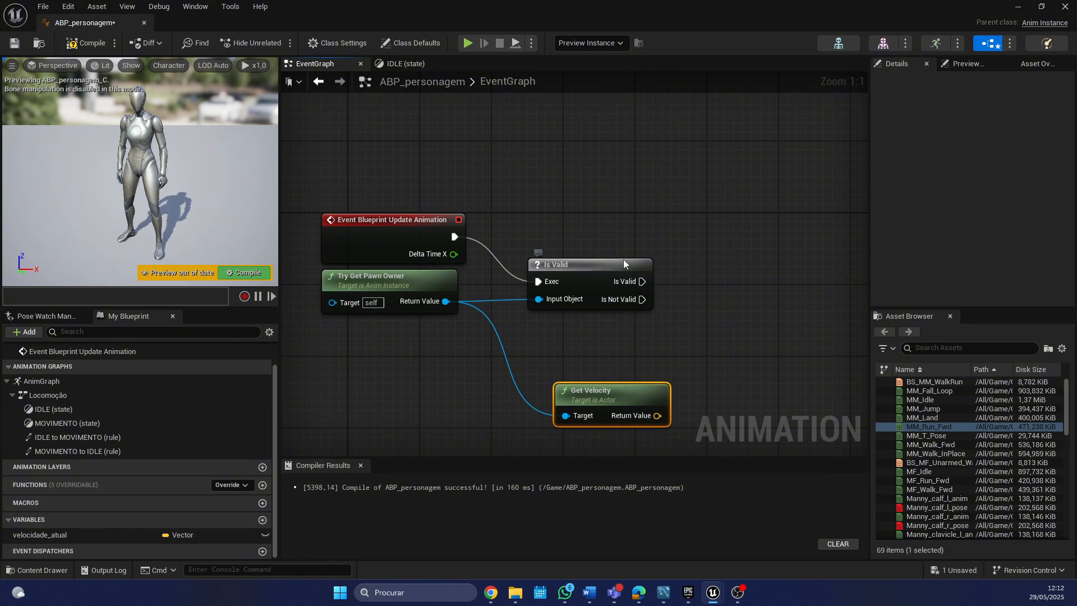
{"action": "left_click_drag", "start_coordinate": [624, 259], "coordinate": [649, 250]}
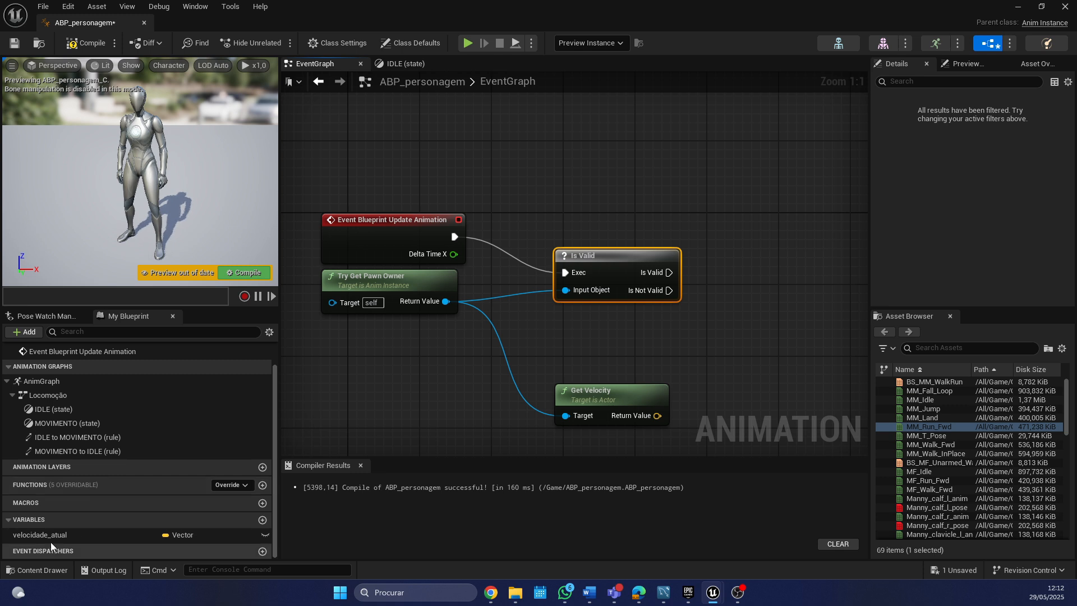
Step: Place a SET node for velocidade_atual after Is Valid and wire the Is Valid execution output into it
{"action": "left_click_drag", "start_coordinate": [55, 534], "coordinate": [752, 281]}
{"action": "left_click", "coordinate": [765, 301]}
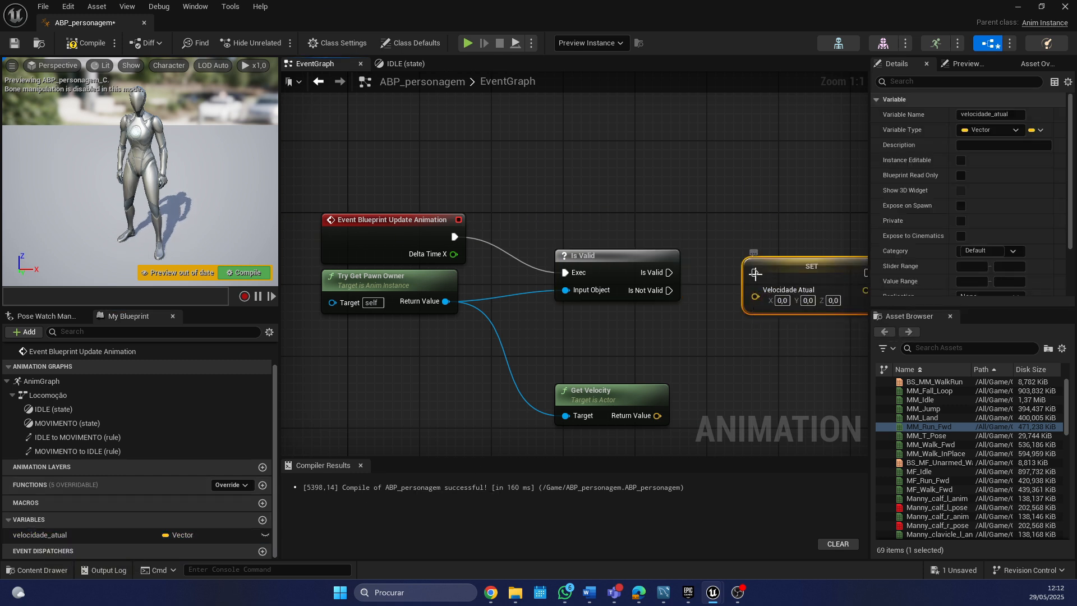
{"action": "right_click_drag", "start_coordinate": [774, 366], "coordinate": [605, 346]}
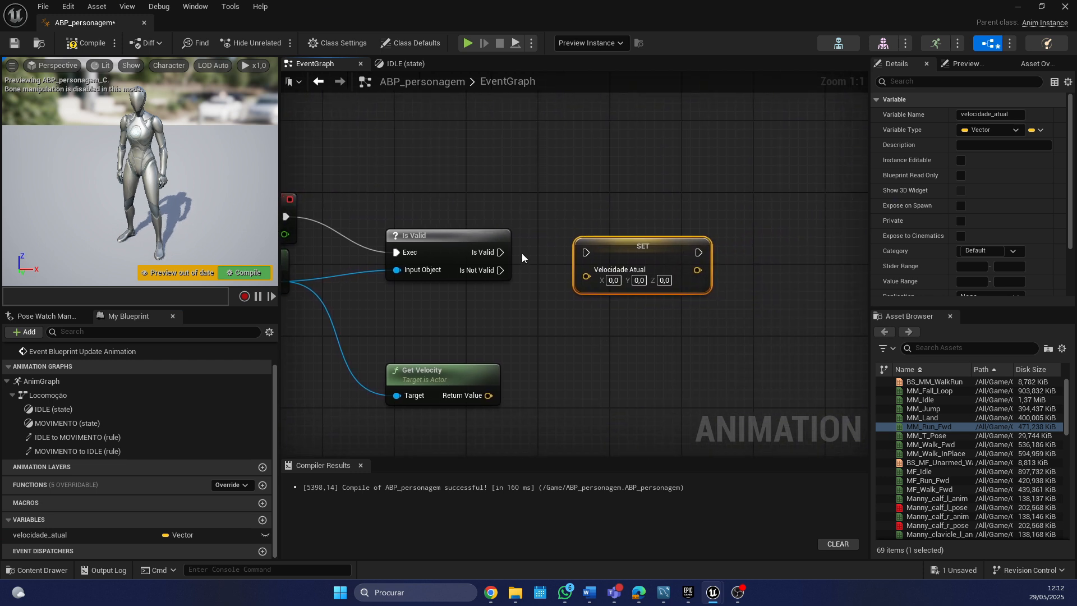
{"action": "left_click_drag", "start_coordinate": [500, 252], "coordinate": [585, 253]}
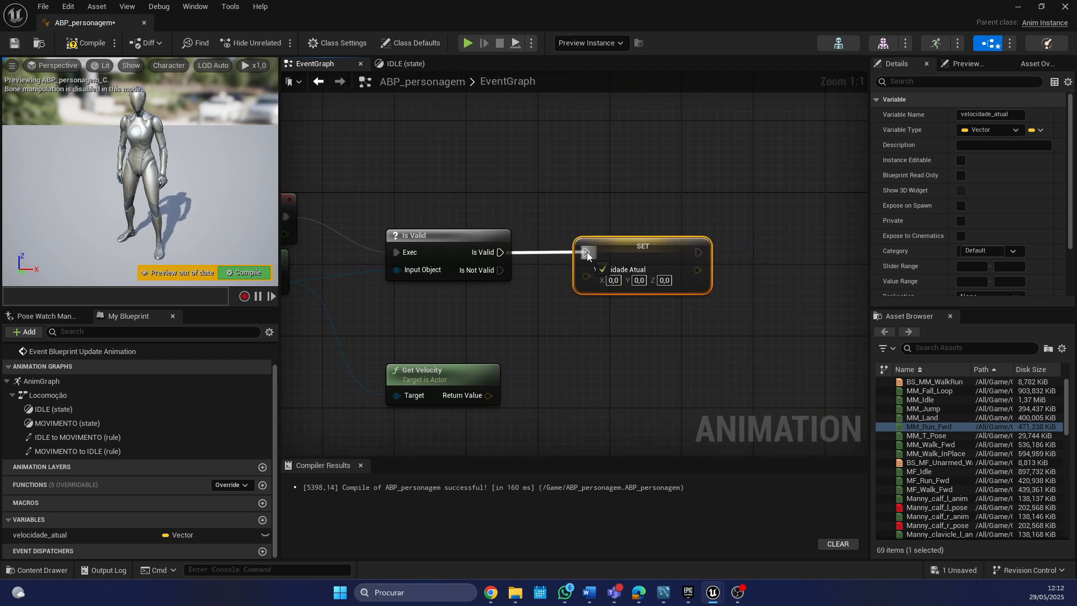
Step: Connect Get Velocity's Return Value to the SET node's Velocidade Atual input and compile the blueprint
{"action": "left_click_drag", "start_coordinate": [488, 396], "coordinate": [587, 275]}
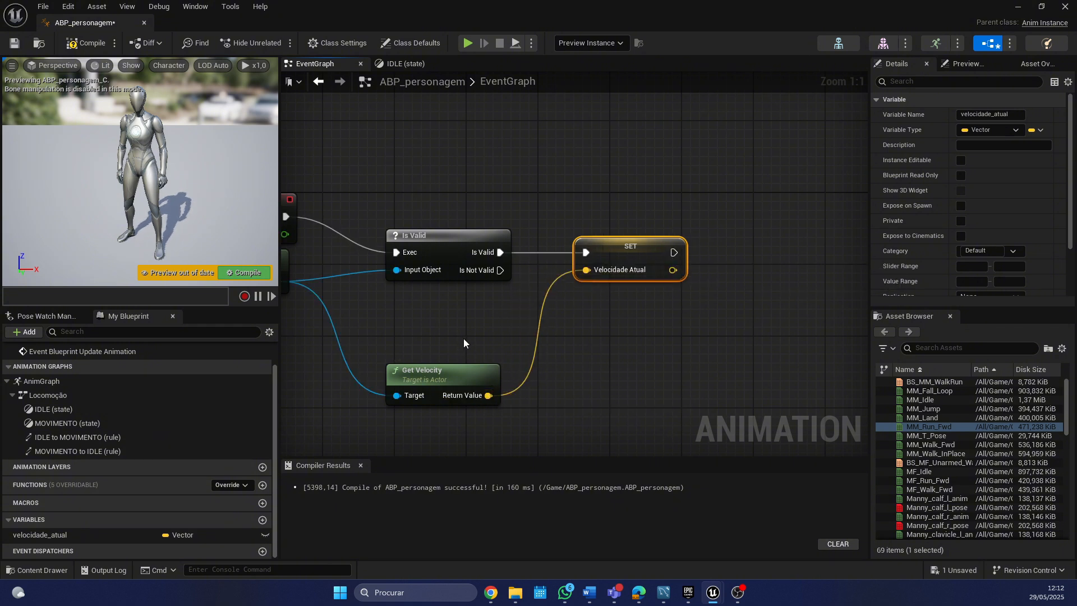
{"action": "right_click_drag", "start_coordinate": [491, 321], "coordinate": [572, 330]}
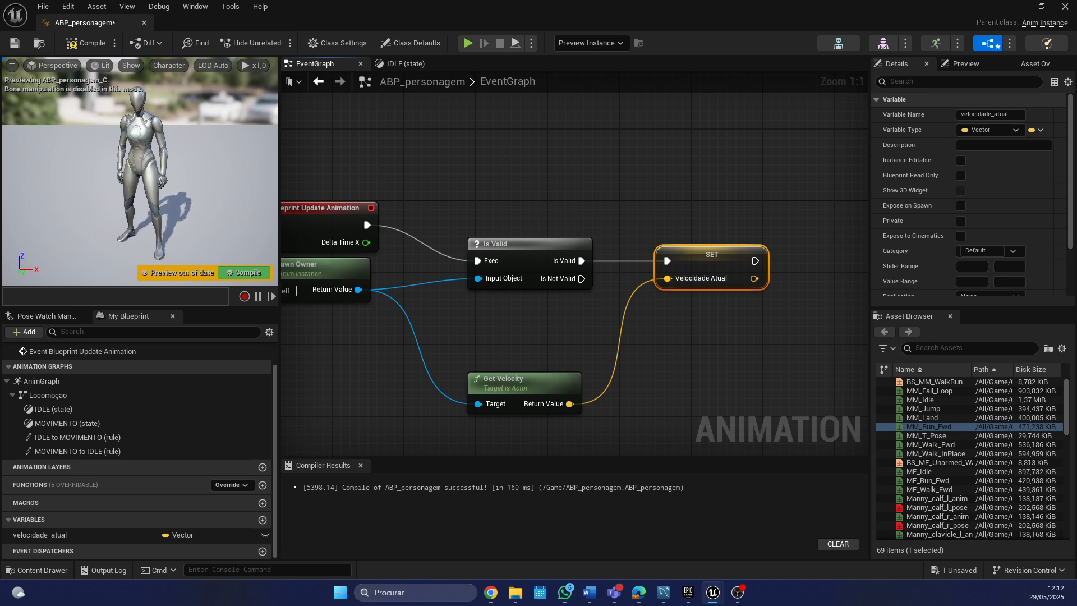
{"action": "right_click_drag", "start_coordinate": [425, 362], "coordinate": [416, 363]}
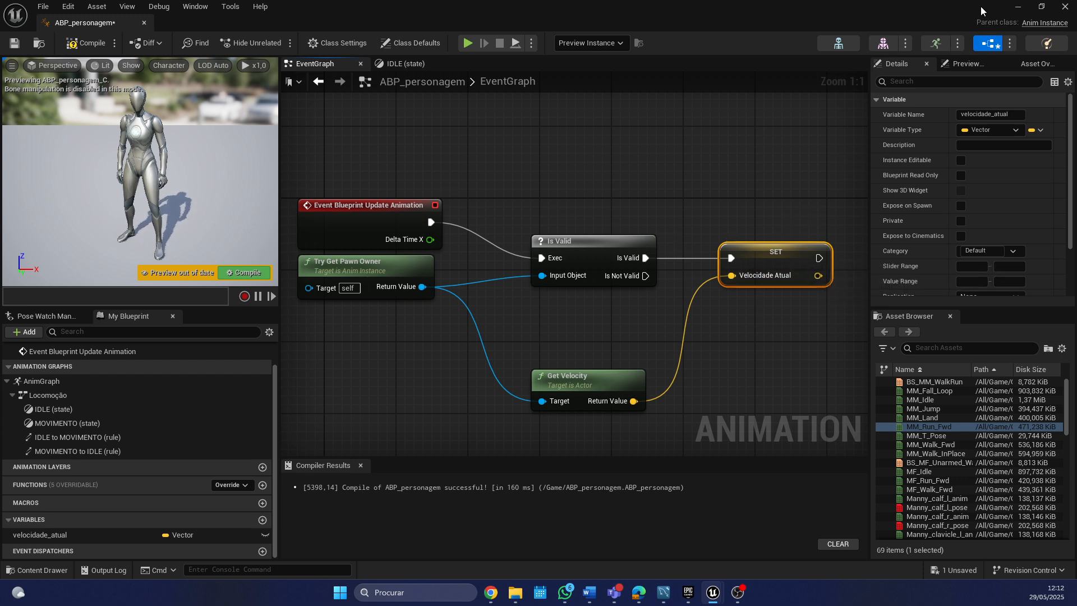
{"action": "left_click", "coordinate": [87, 42]}
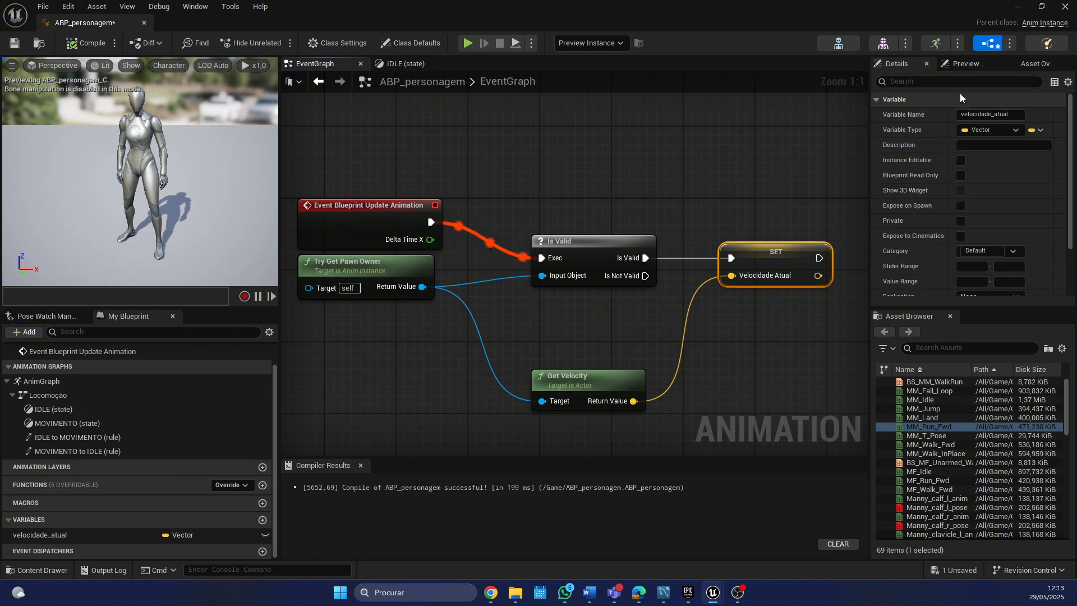
Step: Close the Asset Browser, widen the settings area beside the graph, and open the Anim Preview Editor
{"action": "left_click", "coordinate": [966, 64]}
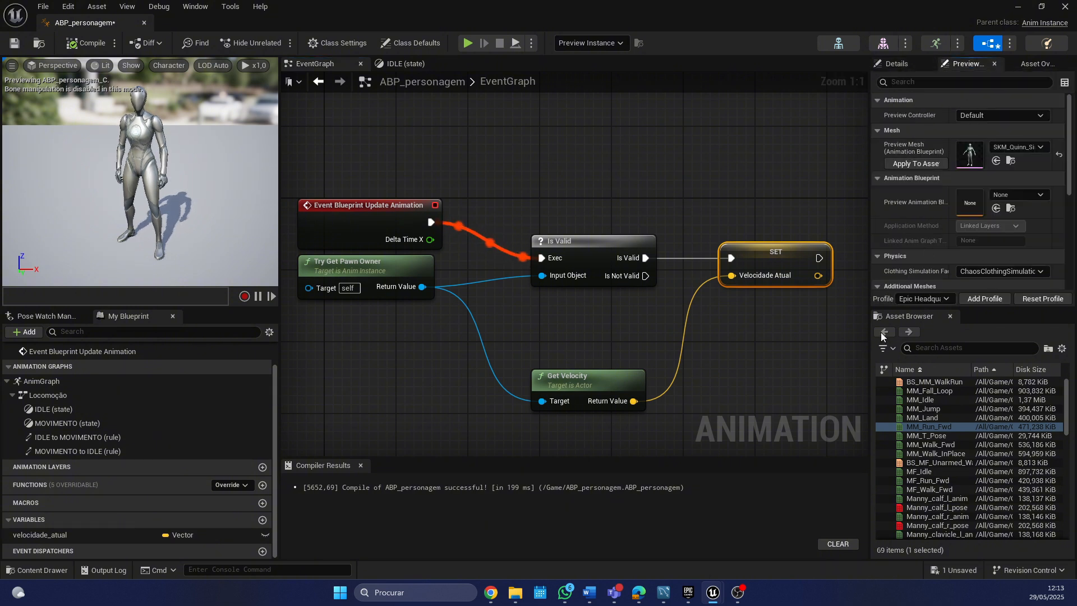
{"action": "left_click", "coordinate": [950, 317]}
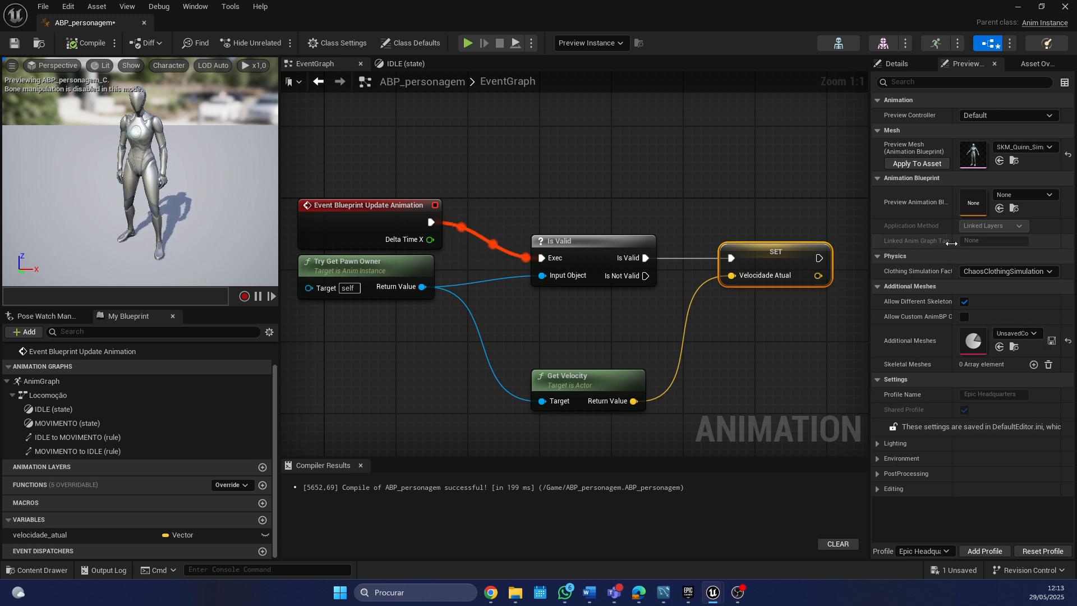
{"action": "left_click_drag", "start_coordinate": [871, 238], "coordinate": [746, 240]}
{"action": "left_click", "coordinate": [982, 66]}
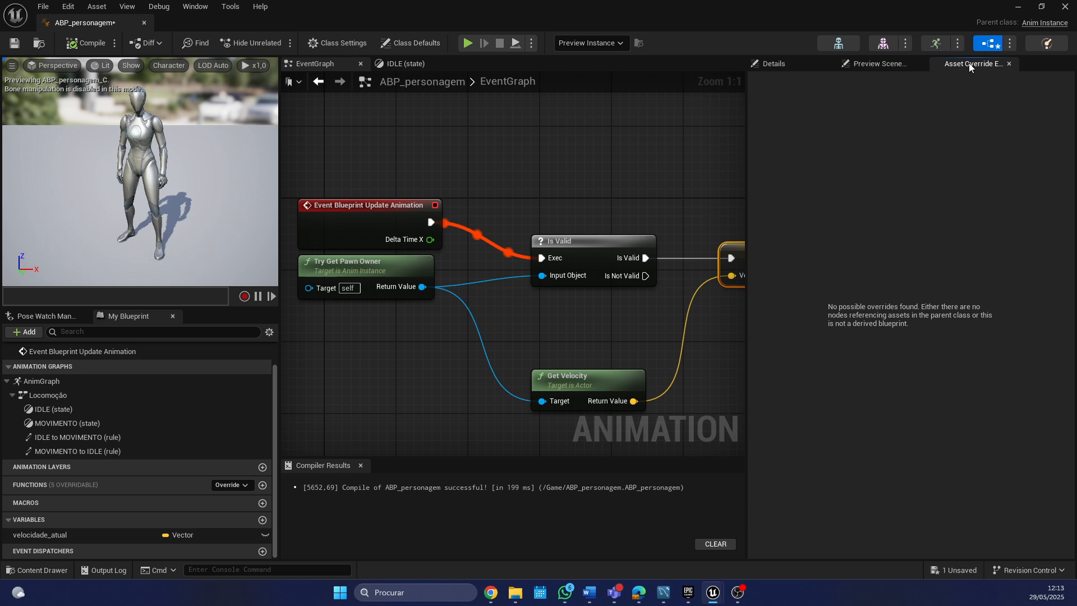
{"action": "left_click", "coordinate": [892, 66]}
{"action": "left_click", "coordinate": [193, 7]}
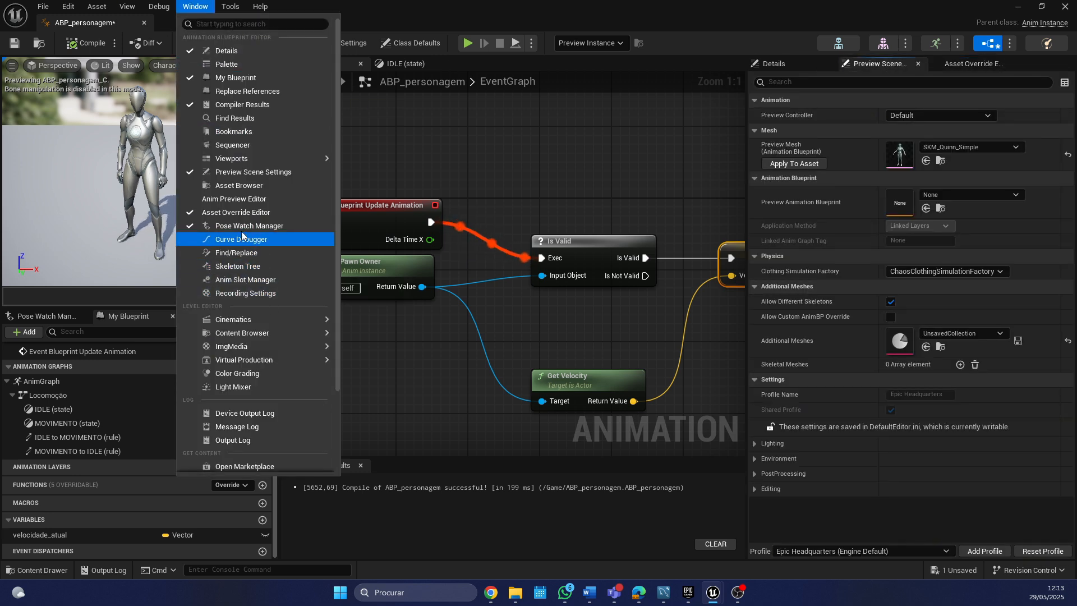
{"action": "left_click", "coordinate": [234, 200]}
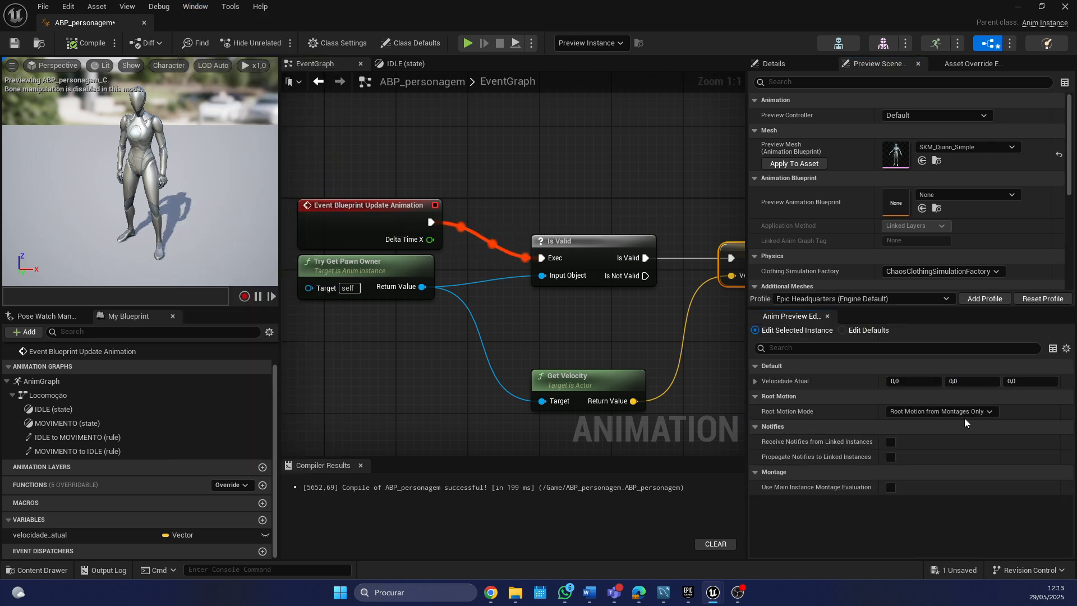
Step: Test the preview animation with Velocidade Atual X at about -4.38 and at 5, and reset it to 0
{"action": "mouse_move", "coordinate": [903, 386]}
{"action": "left_mouse_down"}
{"action": "mouse_move", "coordinate": [886, 387]}
{"action": "mouse_move", "coordinate": [908, 387]}
{"action": "left_mouse_up"}
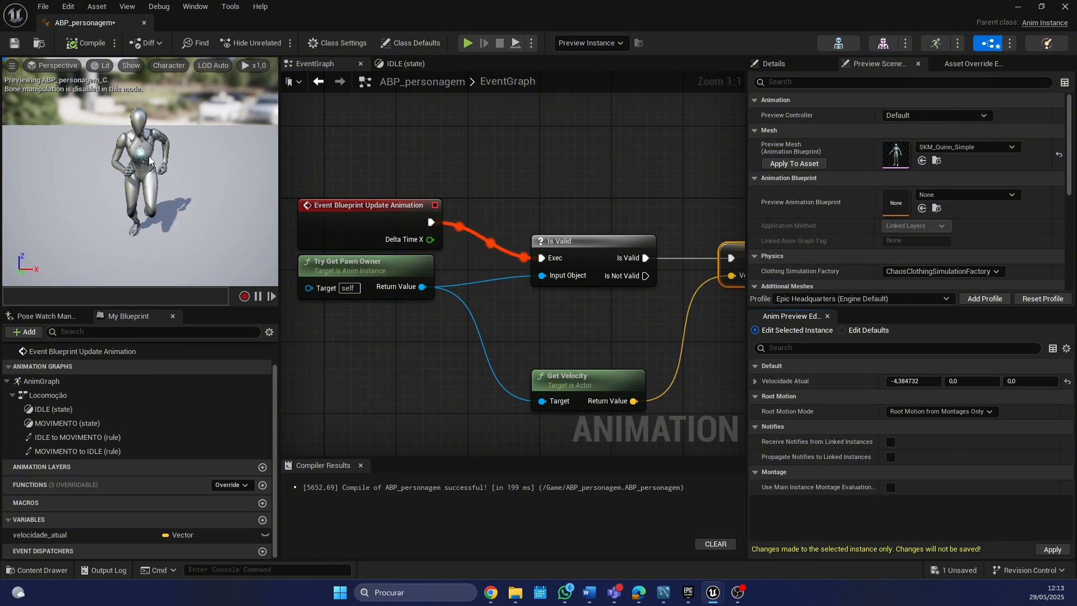
{"action": "left_click", "coordinate": [921, 380]}
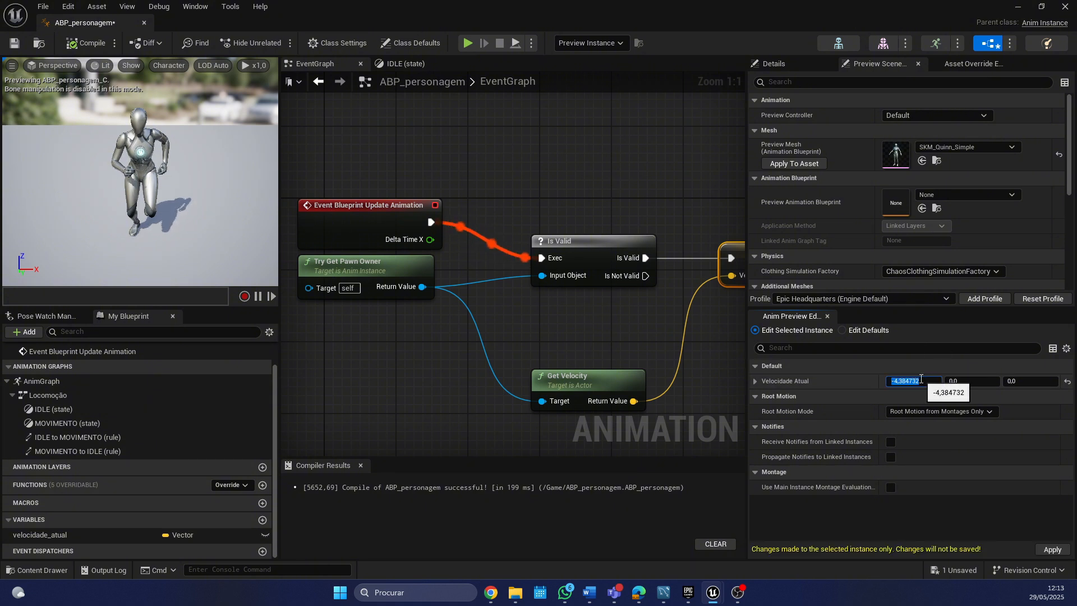
{"action": "type", "text": "5"}
{"action": "key", "text": "Return"}
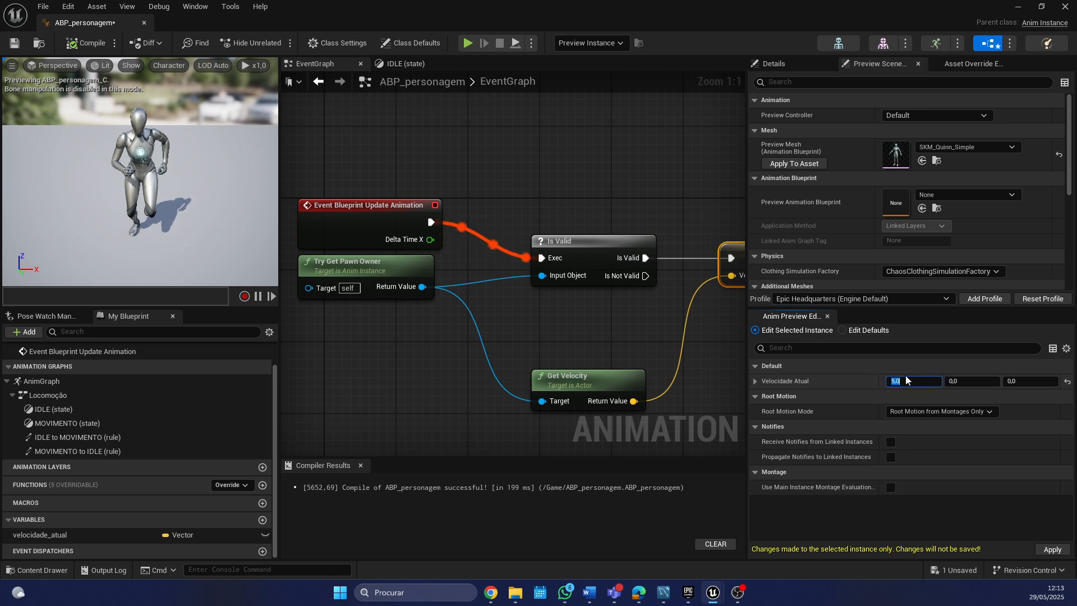
{"action": "left_click", "coordinate": [909, 379]}
{"action": "type", "text": "0"}
{"action": "key", "text": "Return"}
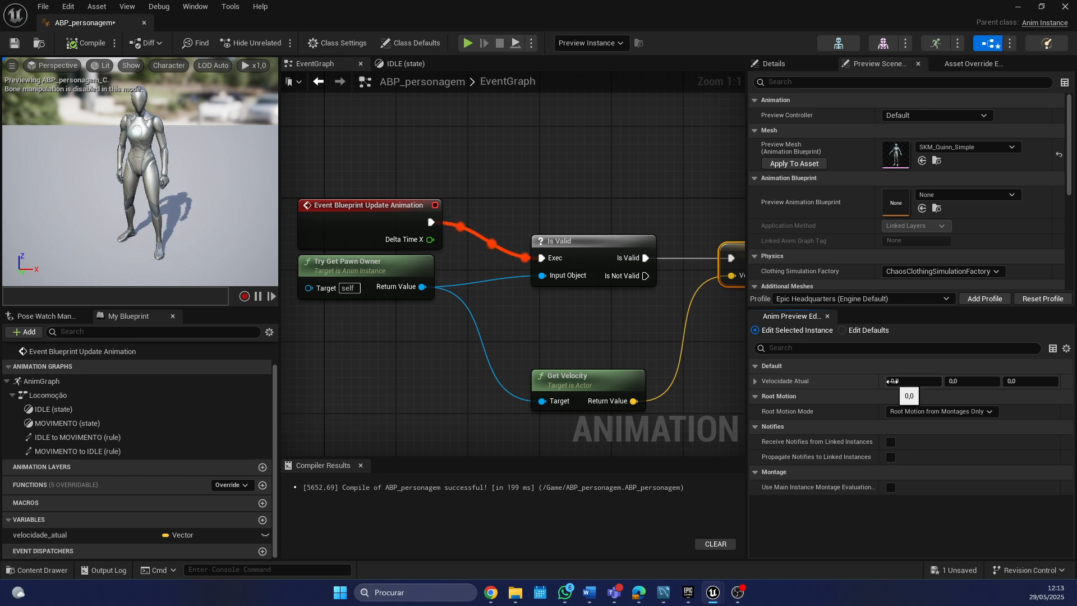
Step: Test the preview with small Velocidade Atual X values of about -0.19 and 0.17, resetting it to 0 after each
{"action": "left_click_drag", "start_coordinate": [892, 381], "coordinate": [895, 382]}
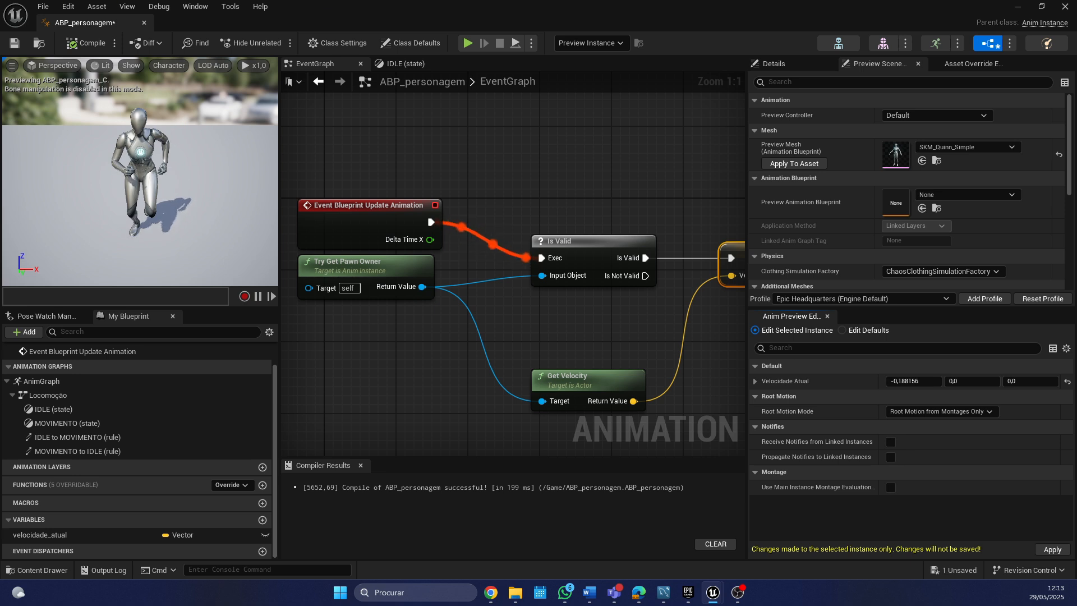
{"action": "left_click", "coordinate": [916, 382]}
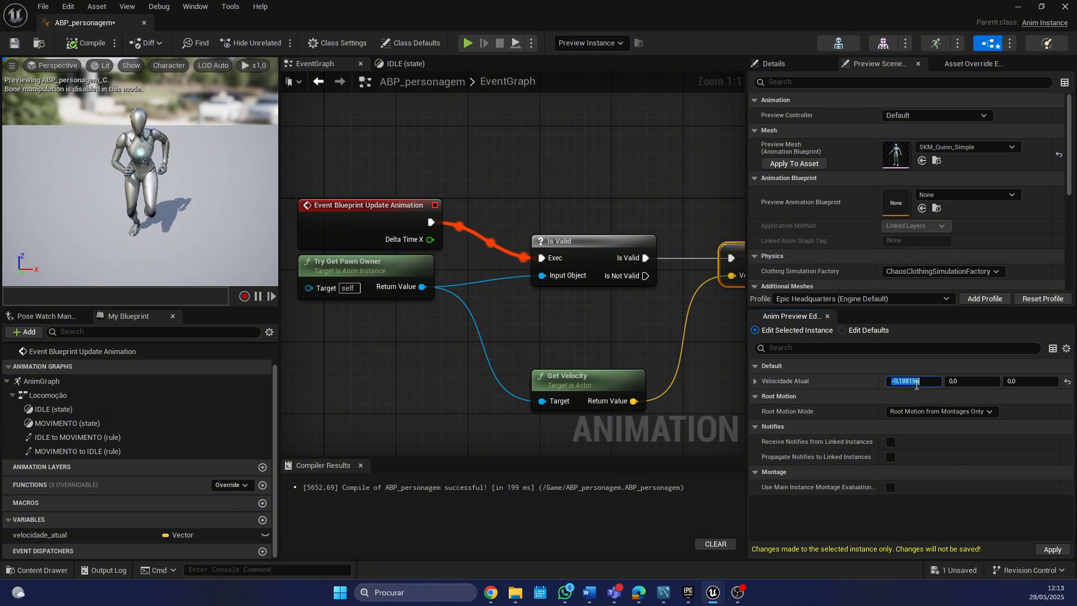
{"action": "type", "text": "0"}
{"action": "key", "text": "Return"}
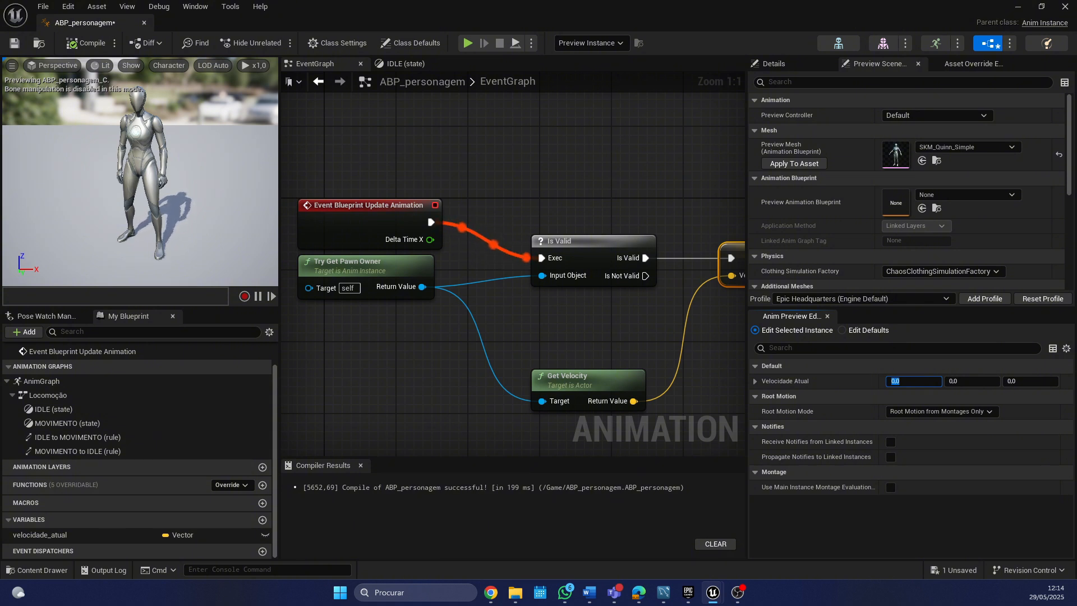
{"action": "left_click", "coordinate": [899, 382]}
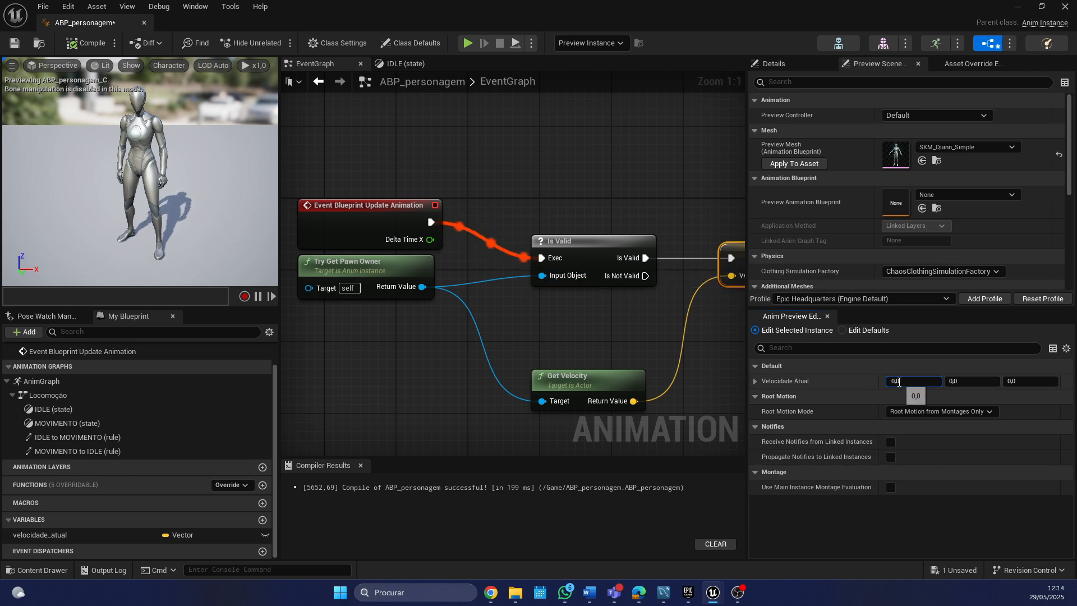
{"action": "mouse_move", "coordinate": [899, 382]}
{"action": "left_mouse_down"}
{"action": "mouse_move", "coordinate": [881, 382]}
{"action": "mouse_move", "coordinate": [906, 381]}
{"action": "left_mouse_up"}
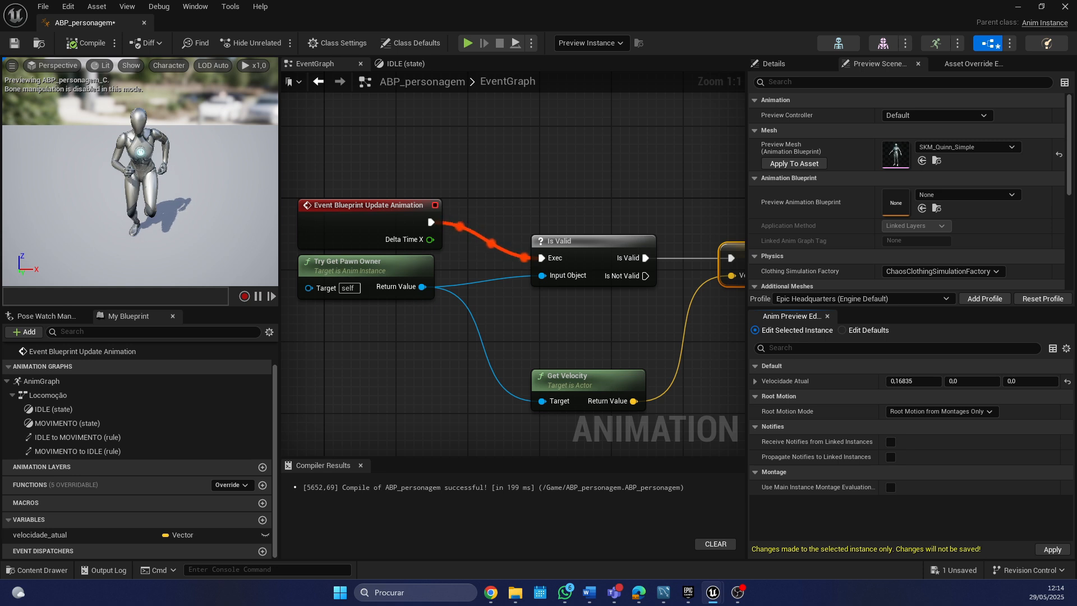
{"action": "left_click", "coordinate": [898, 380]}
{"action": "type", "text": "0"}
{"action": "key", "text": "Return"}
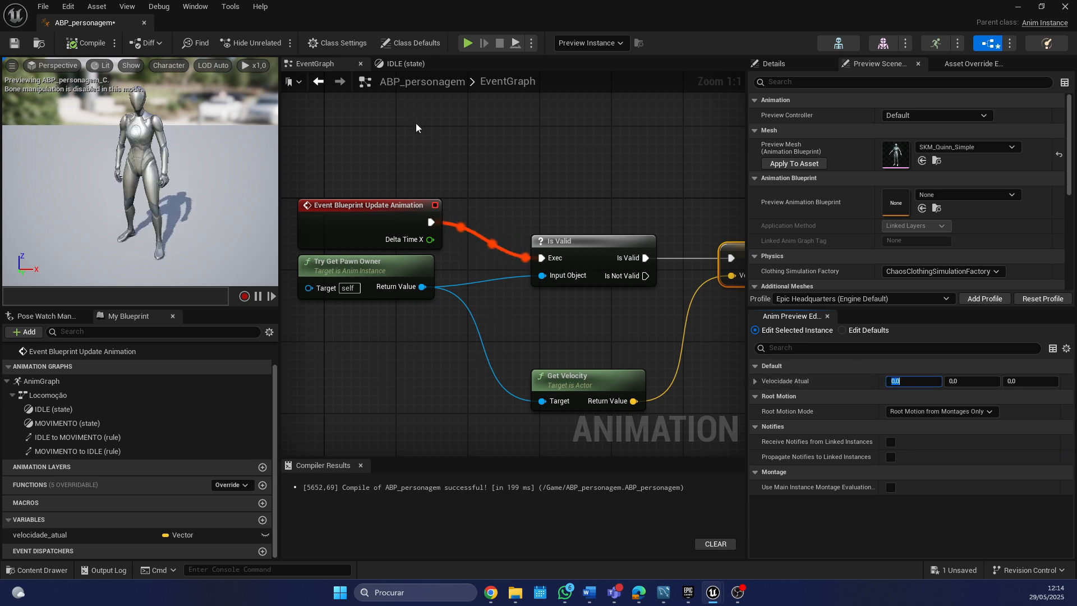
Step: Open the AnimGraph and display the details of the Locomoção state machine node
{"action": "left_click", "coordinate": [399, 65]}
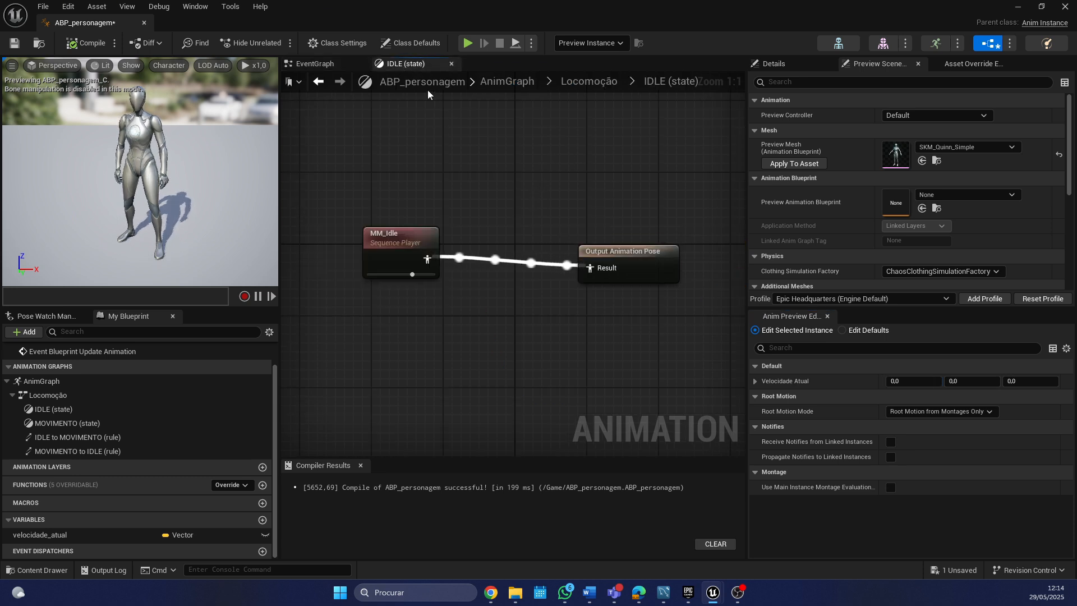
{"action": "left_click", "coordinate": [512, 83]}
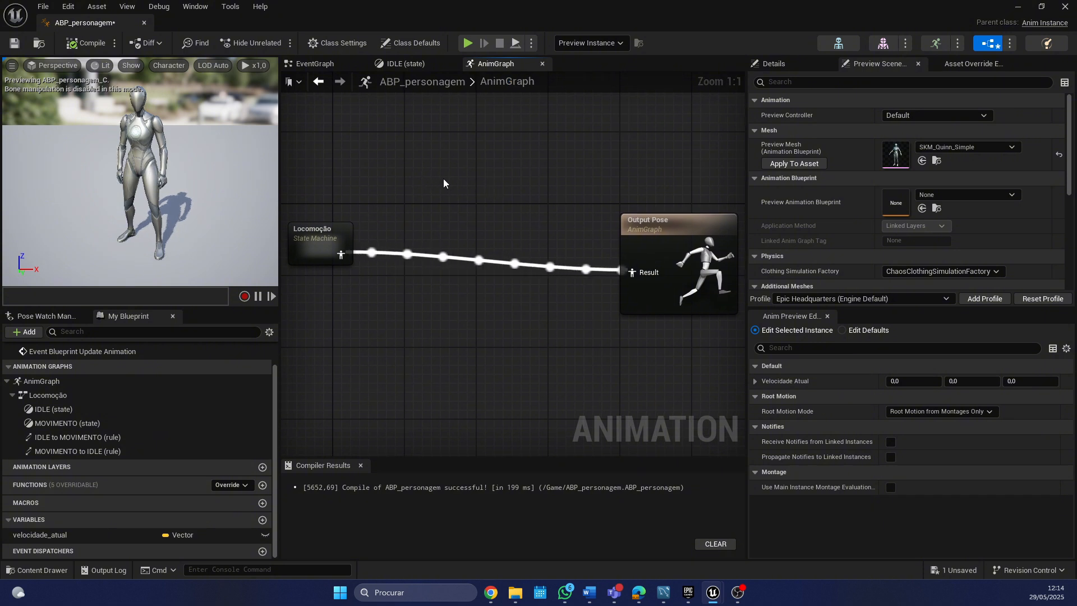
{"action": "left_click", "coordinate": [329, 224]}
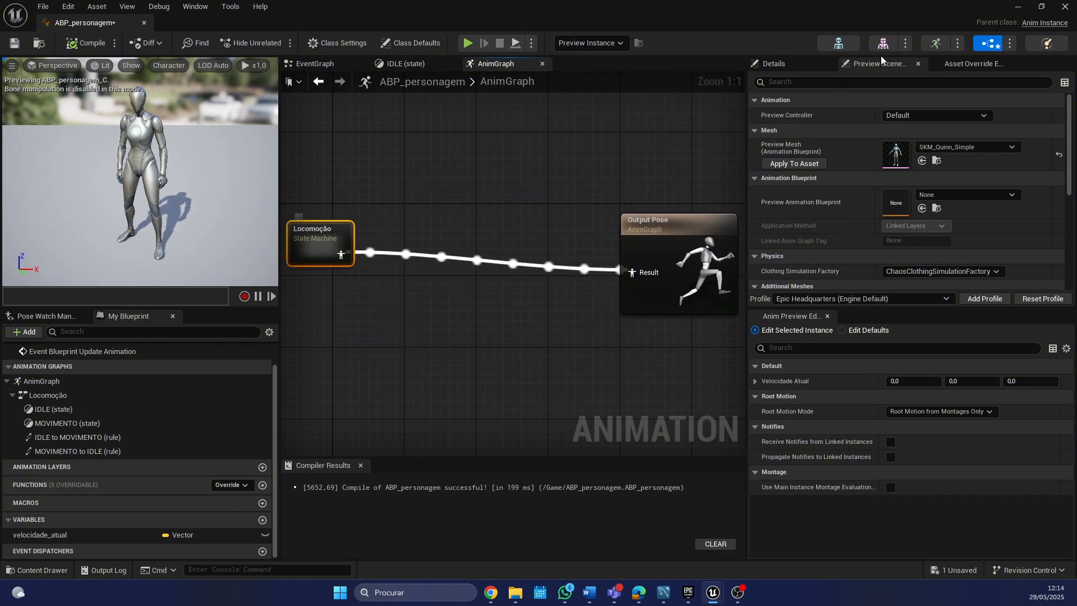
{"action": "left_click", "coordinate": [774, 63]}
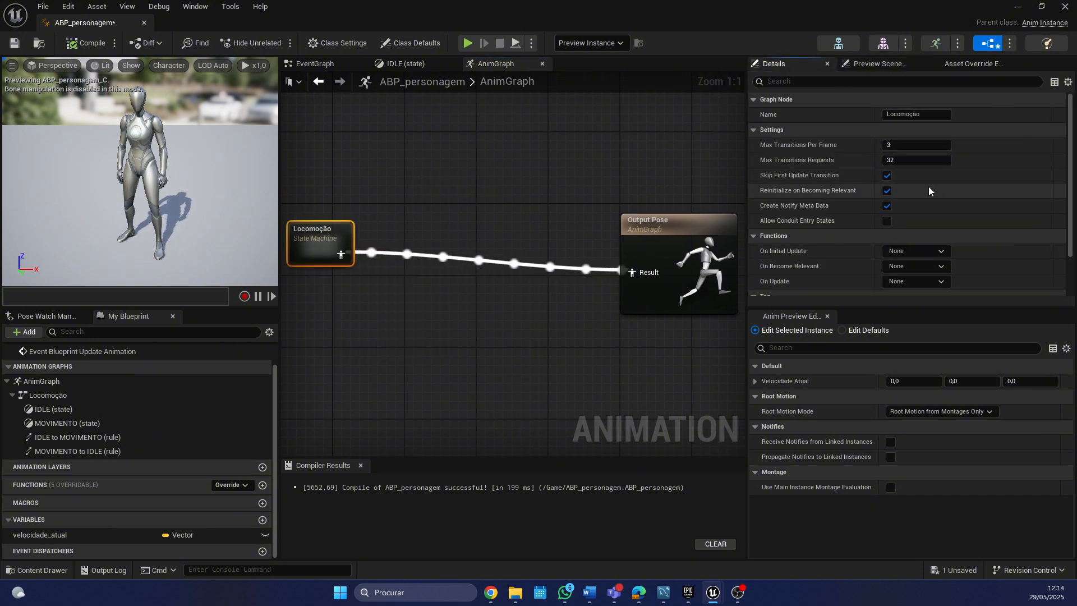
Step: Close the Anim Preview Editor, enable Loop Animation on the MOVIMENTO state's MM_Run_Fwd player, and compile
{"action": "scroll", "coordinate": [931, 187], "scroll_direction": "down", "scroll_amount": 3}
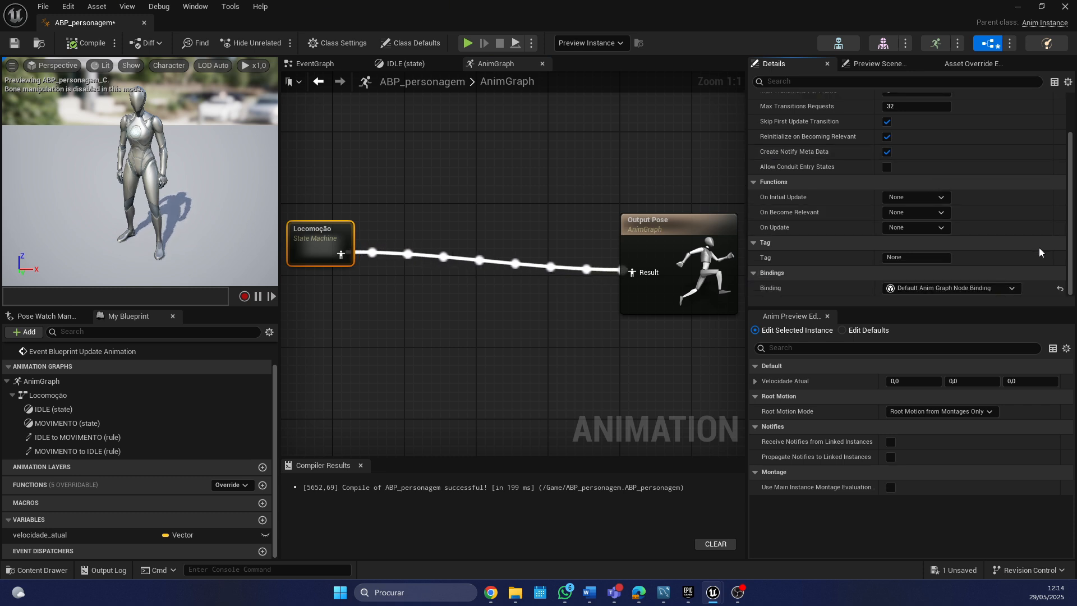
{"action": "left_click", "coordinate": [828, 316]}
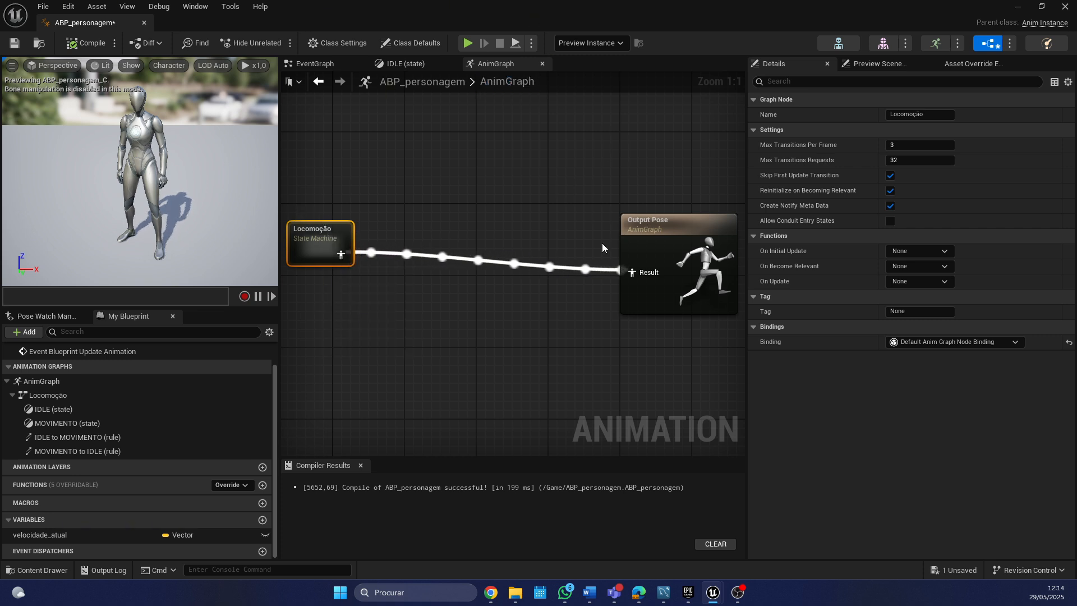
{"action": "double_click", "coordinate": [306, 236]}
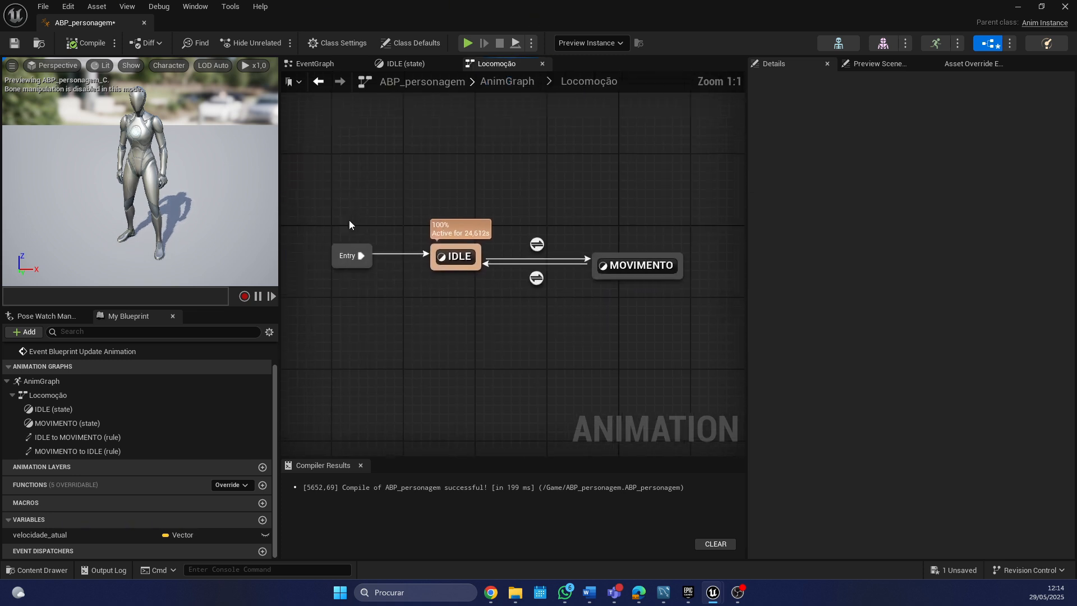
{"action": "double_click", "coordinate": [657, 263]}
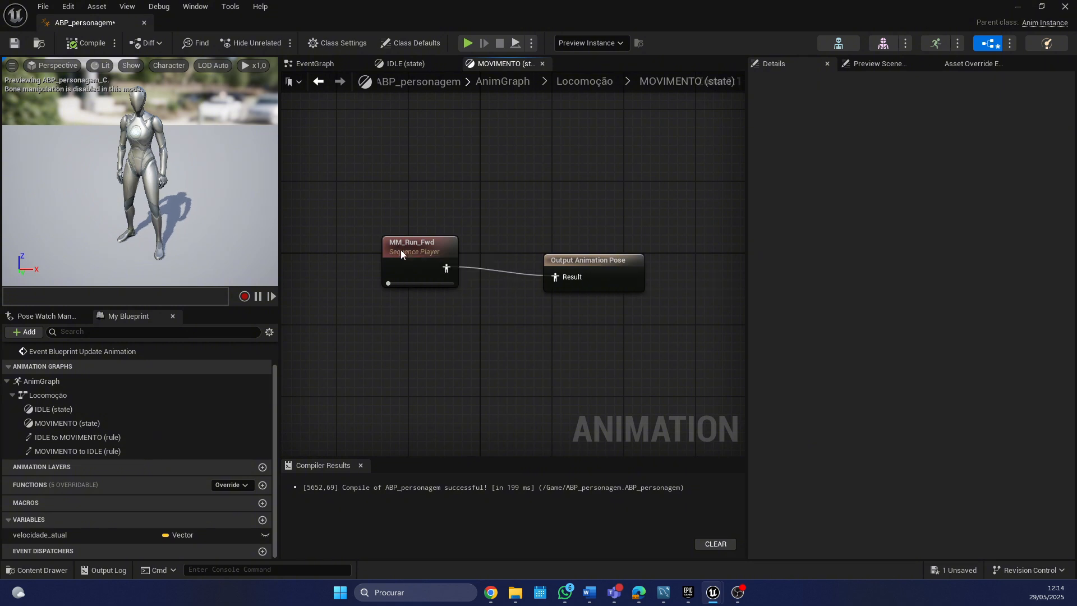
{"action": "left_click", "coordinate": [401, 254]}
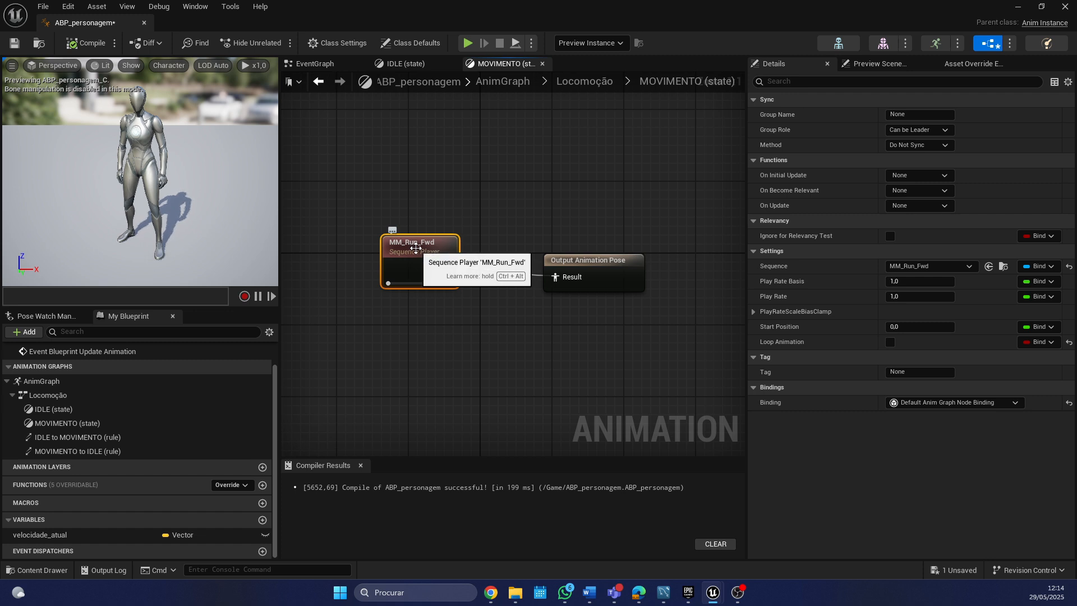
{"action": "left_click", "coordinate": [890, 342]}
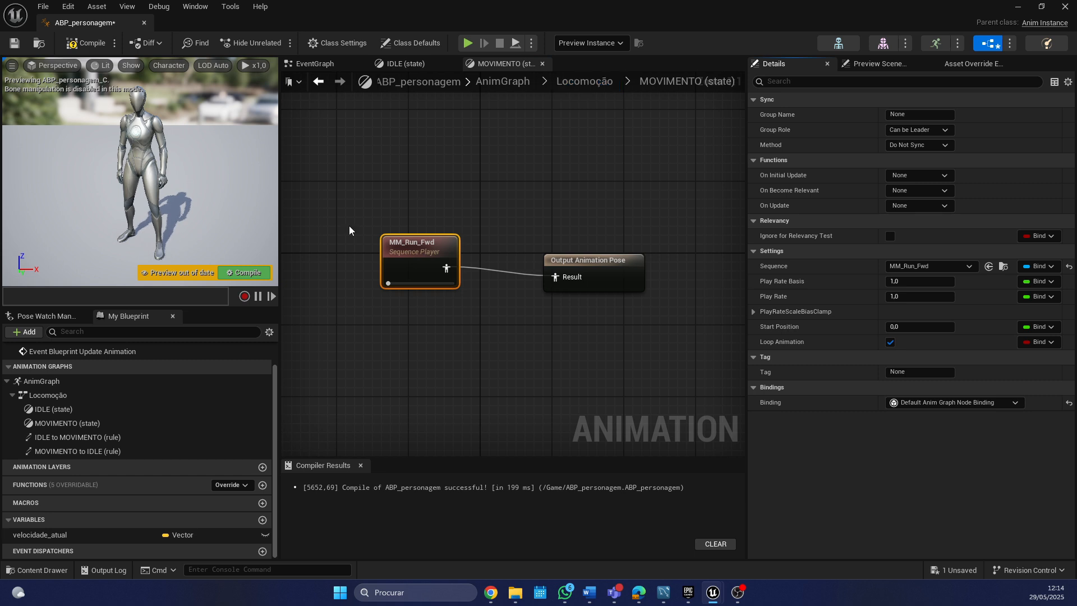
{"action": "left_click", "coordinate": [237, 275]}
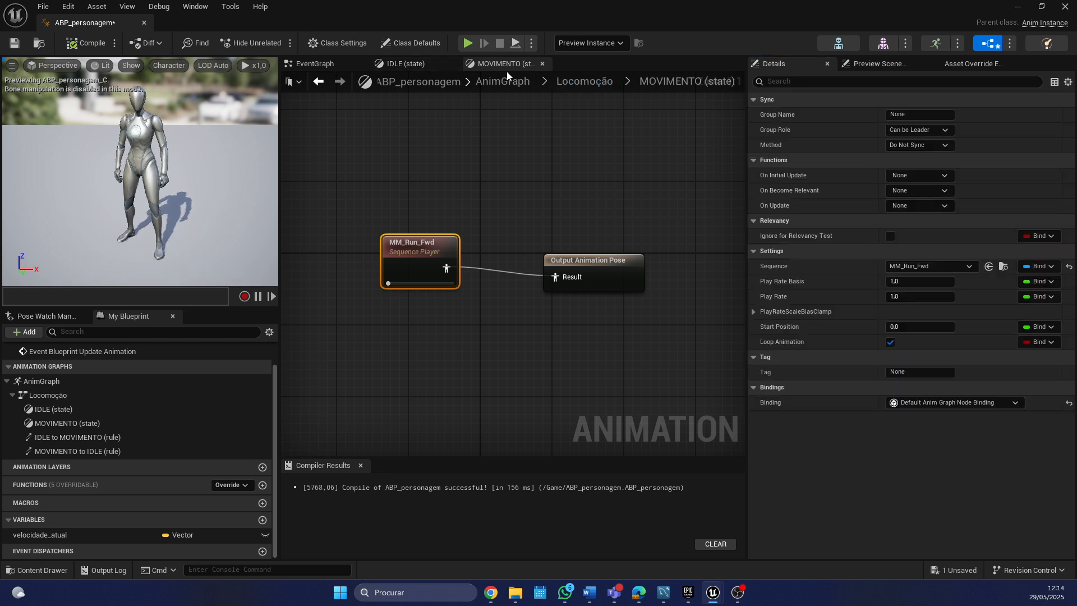
Step: Enable Loop Animation on the IDLE state's MM_Idle player, then compile, save and close ABP_personagem
{"action": "left_click", "coordinate": [586, 81]}
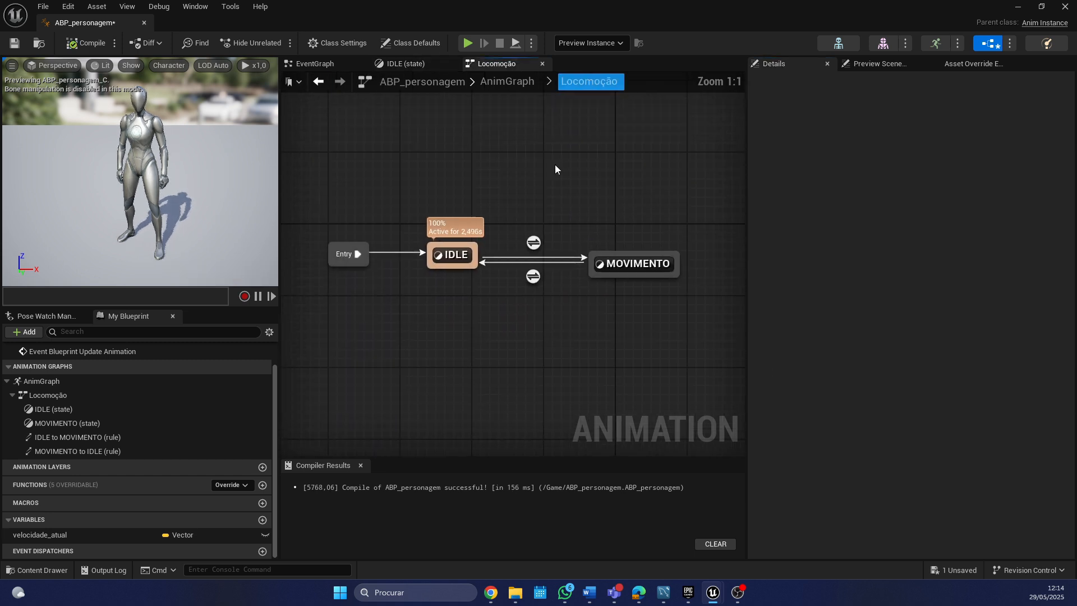
{"action": "double_click", "coordinate": [473, 265]}
{"action": "left_click", "coordinate": [392, 246]}
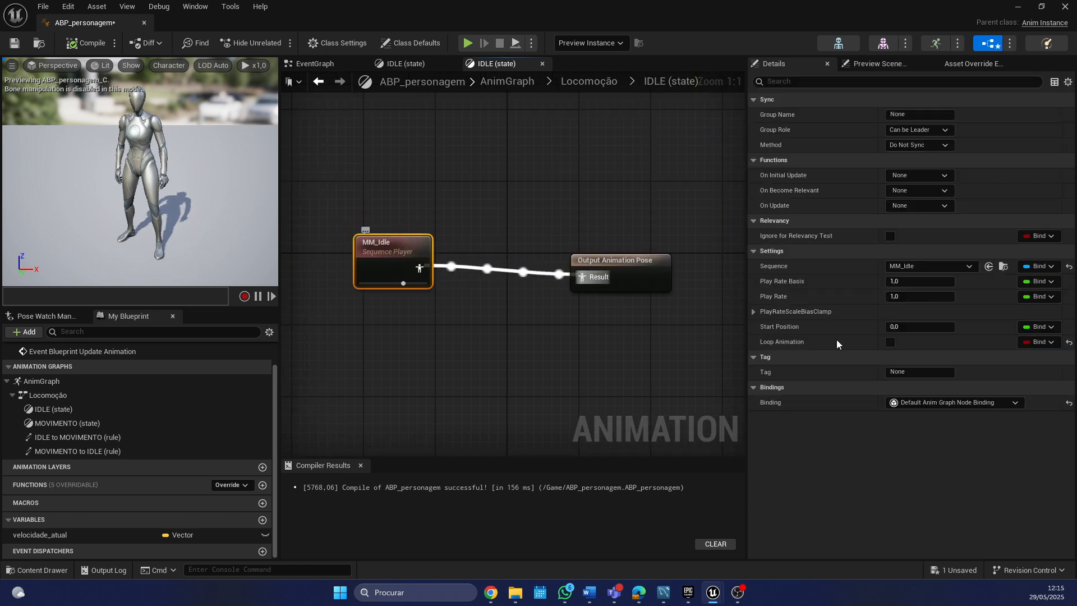
{"action": "left_click", "coordinate": [890, 342]}
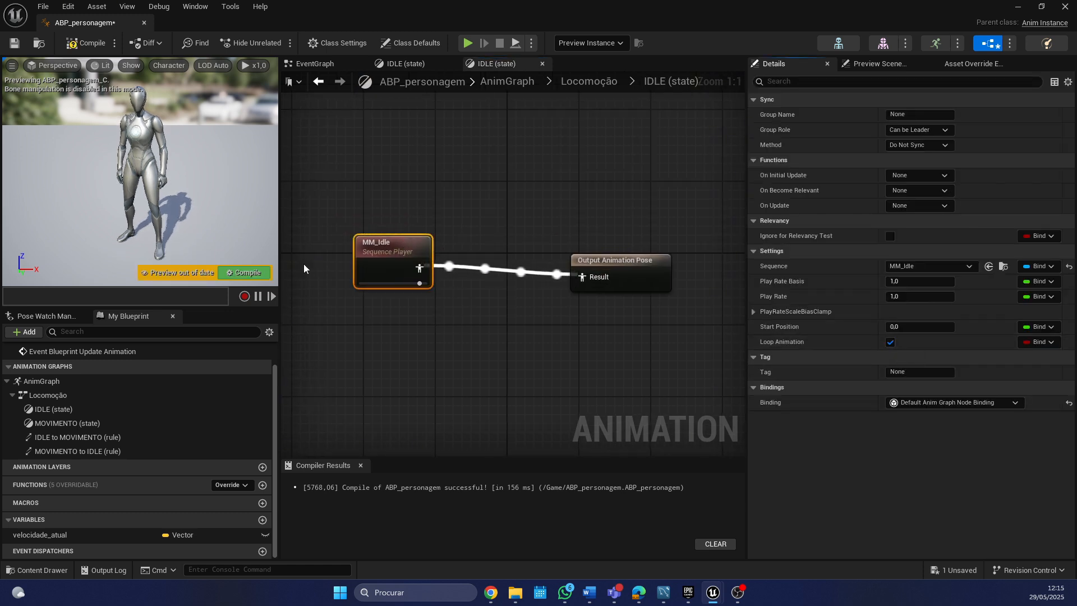
{"action": "left_click", "coordinate": [251, 274]}
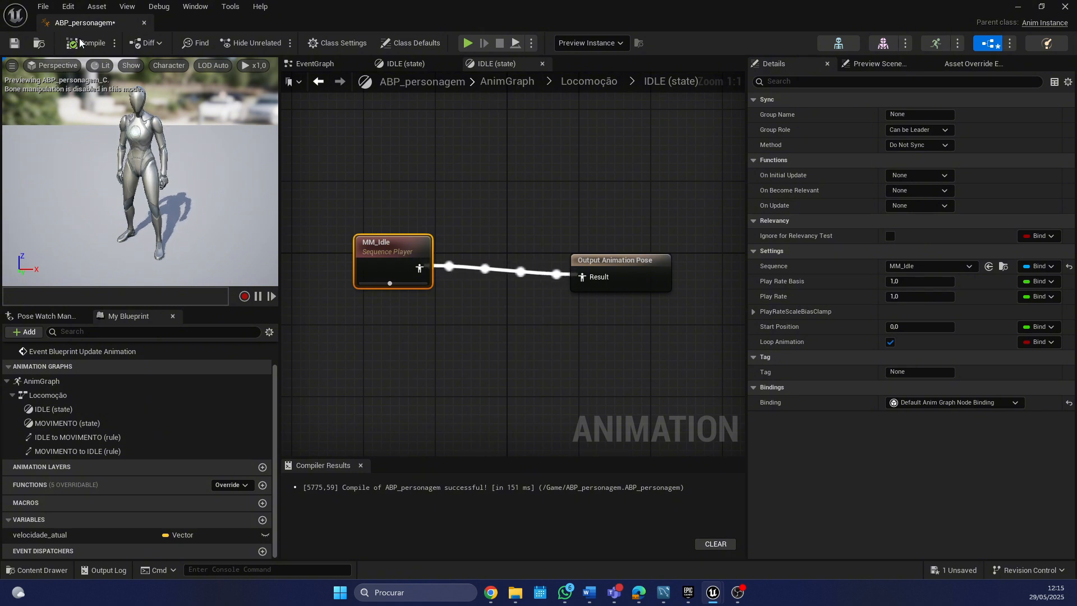
{"action": "left_click", "coordinate": [17, 44]}
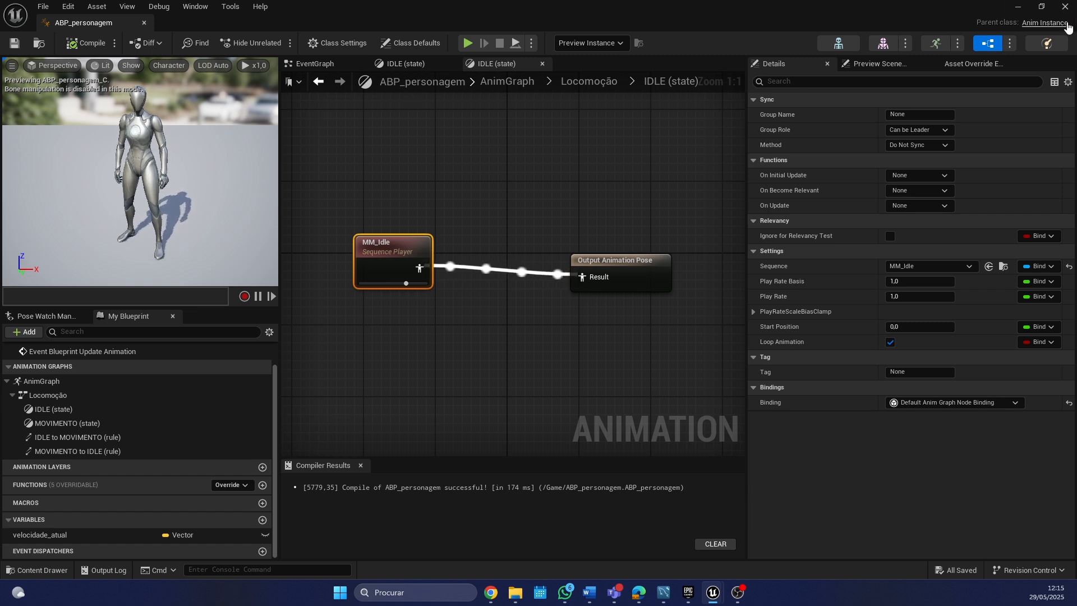
{"action": "left_click", "coordinate": [1065, 8]}
Step: Open BP_ThirdPersonCharacter from the ThirdPerson Blueprints folder
{"action": "left_click", "coordinate": [37, 570]}
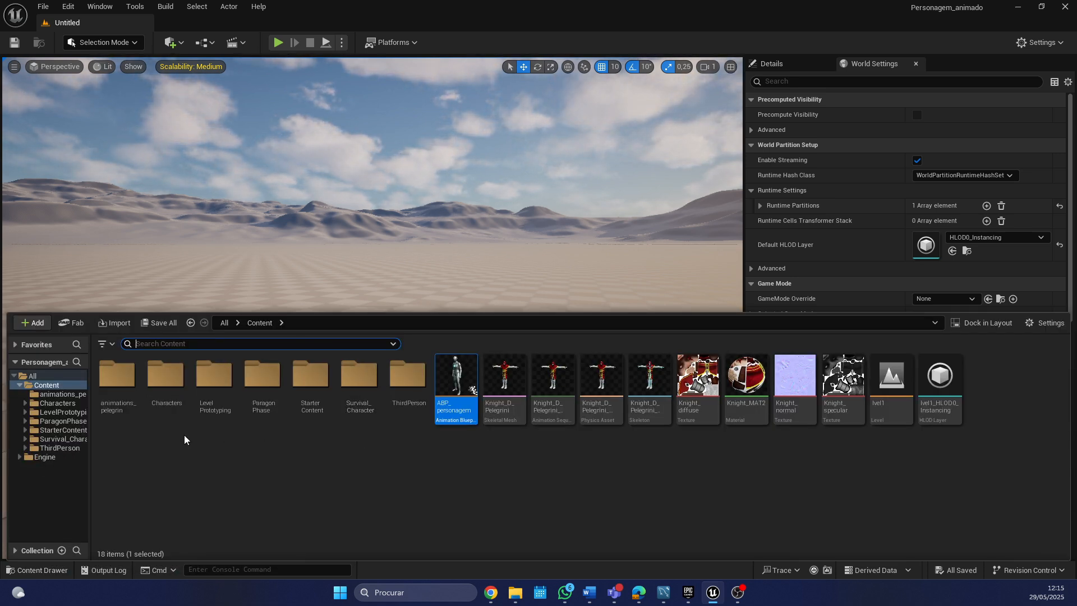
{"action": "left_click", "coordinate": [25, 447]}
{"action": "left_click", "coordinate": [56, 458]}
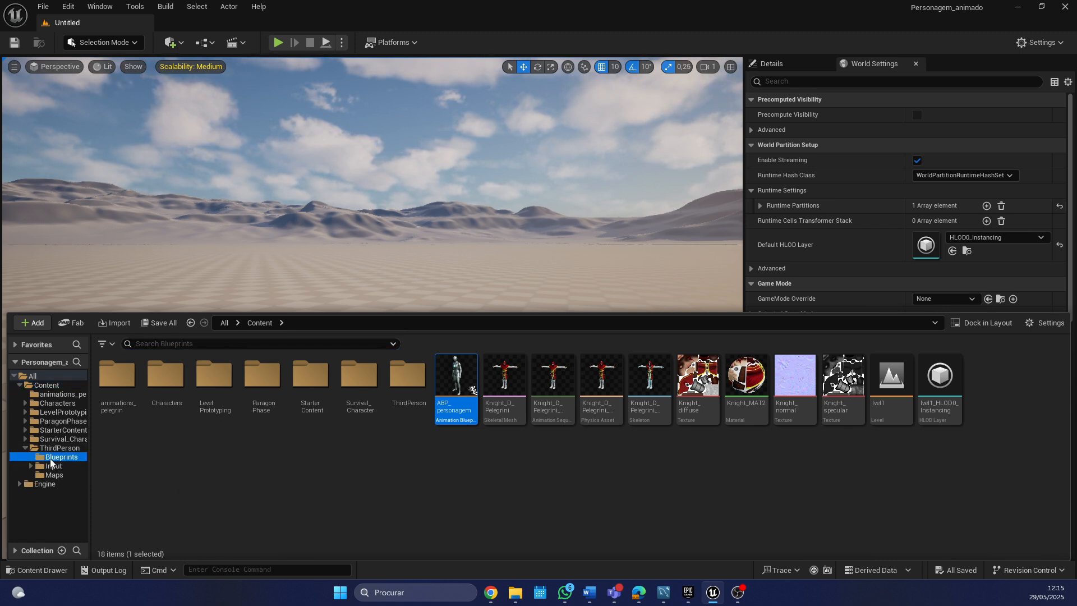
{"action": "double_click", "coordinate": [115, 379]}
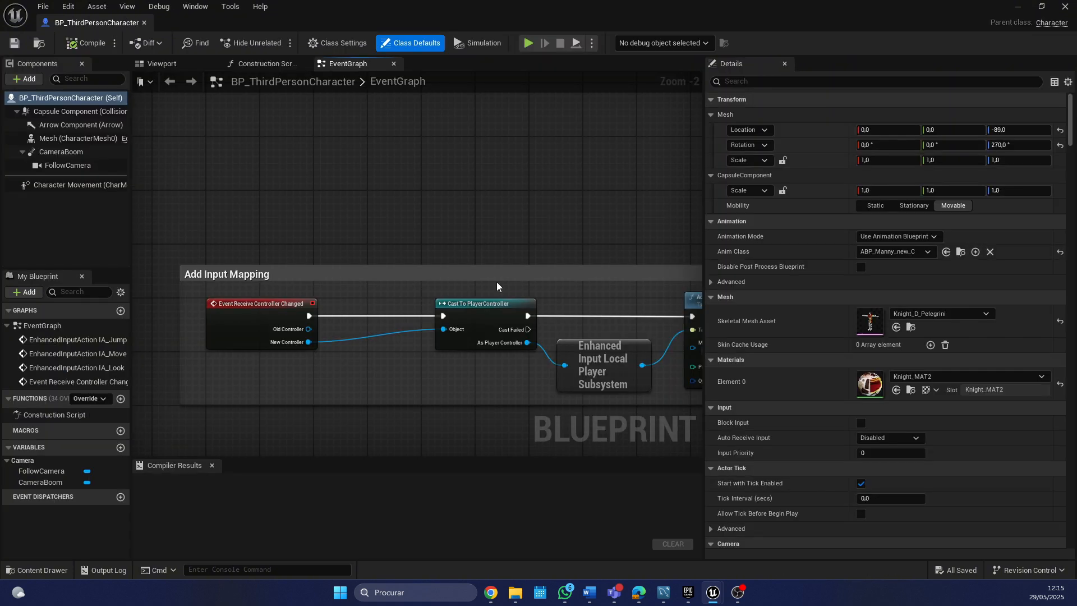
Step: Try SK_Mannequin as the character's Skeletal Mesh Asset
{"action": "left_click", "coordinate": [943, 314]}
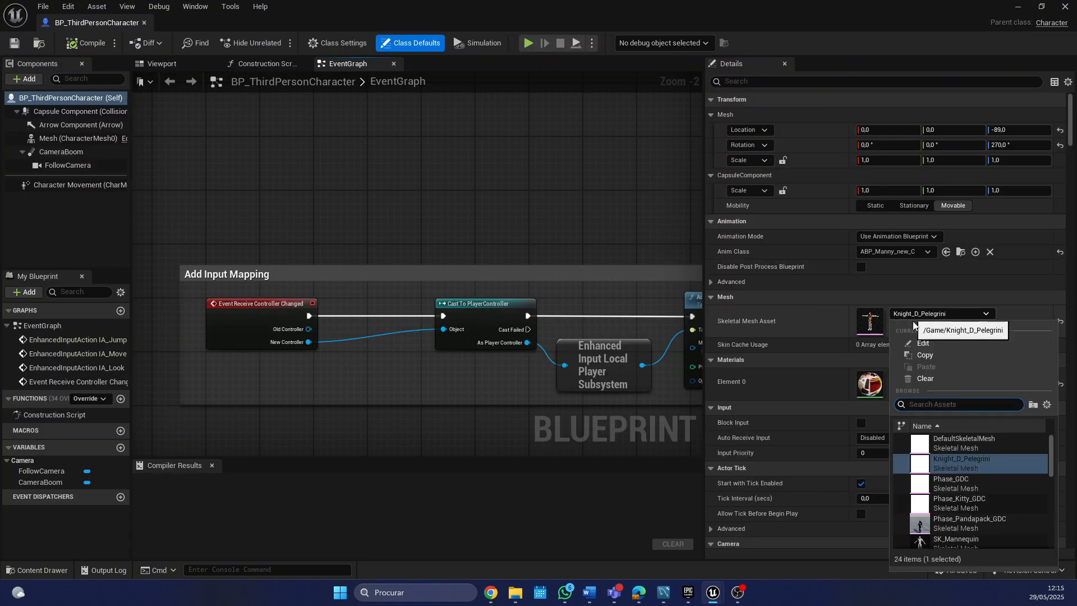
{"action": "scroll", "coordinate": [1003, 476], "scroll_direction": "down", "scroll_amount": 3}
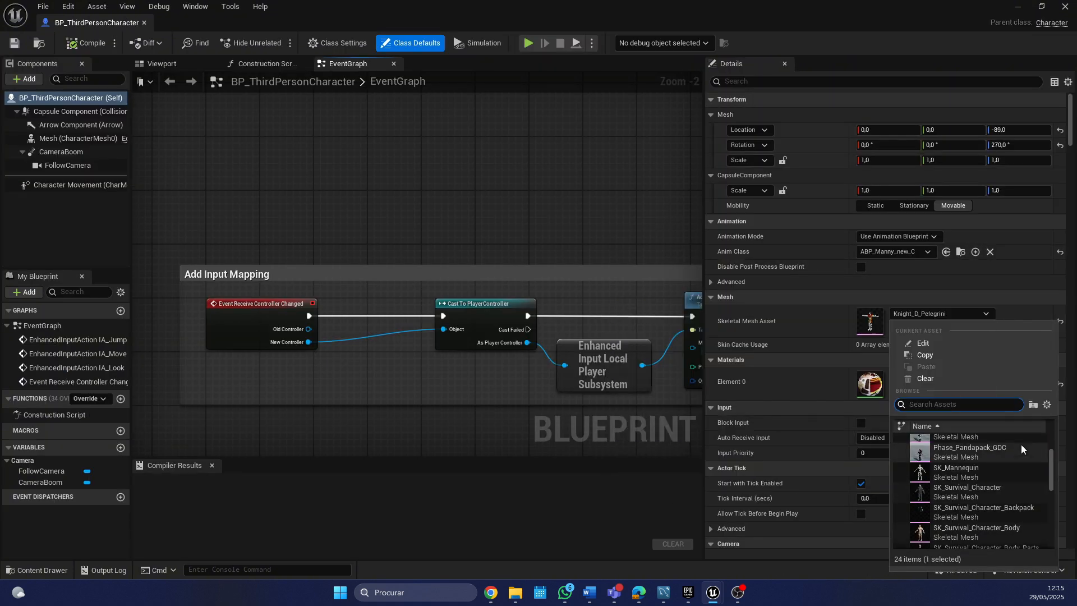
{"action": "left_click", "coordinate": [987, 470]}
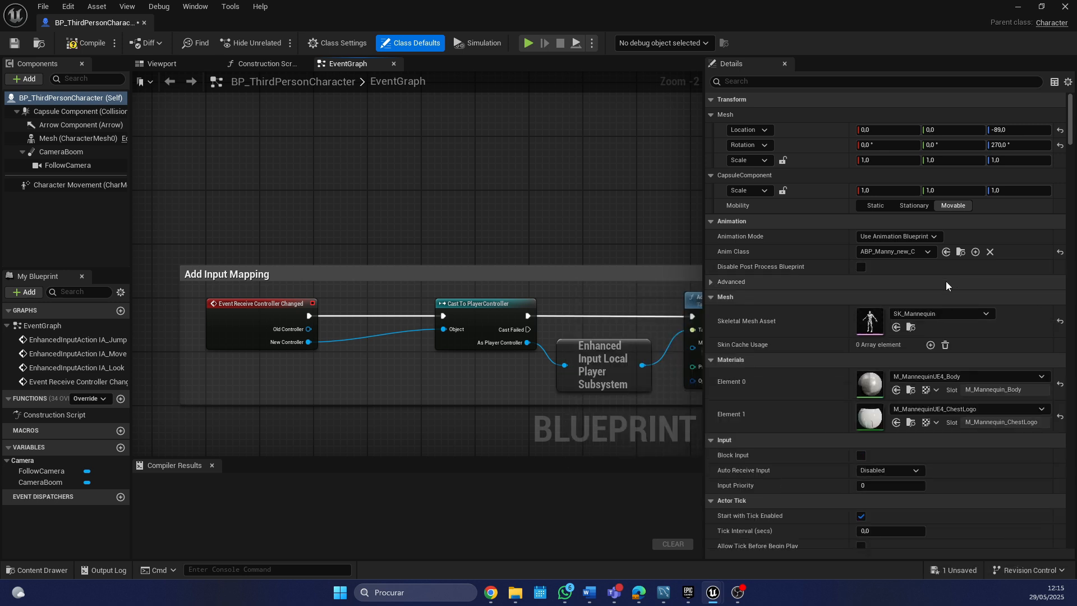
Step: Set the character's Skeletal Mesh Asset to SKM_Manny and show the character in the blueprint viewport
{"action": "left_click", "coordinate": [942, 313]}
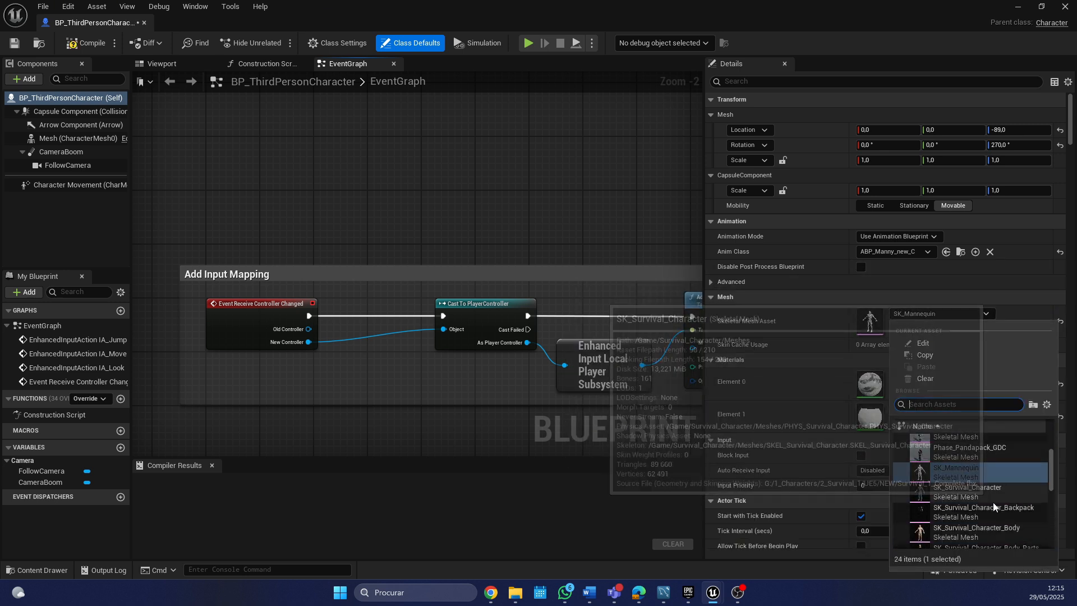
{"action": "scroll", "coordinate": [993, 503], "scroll_direction": "down", "scroll_amount": 3}
{"action": "left_click", "coordinate": [967, 513]}
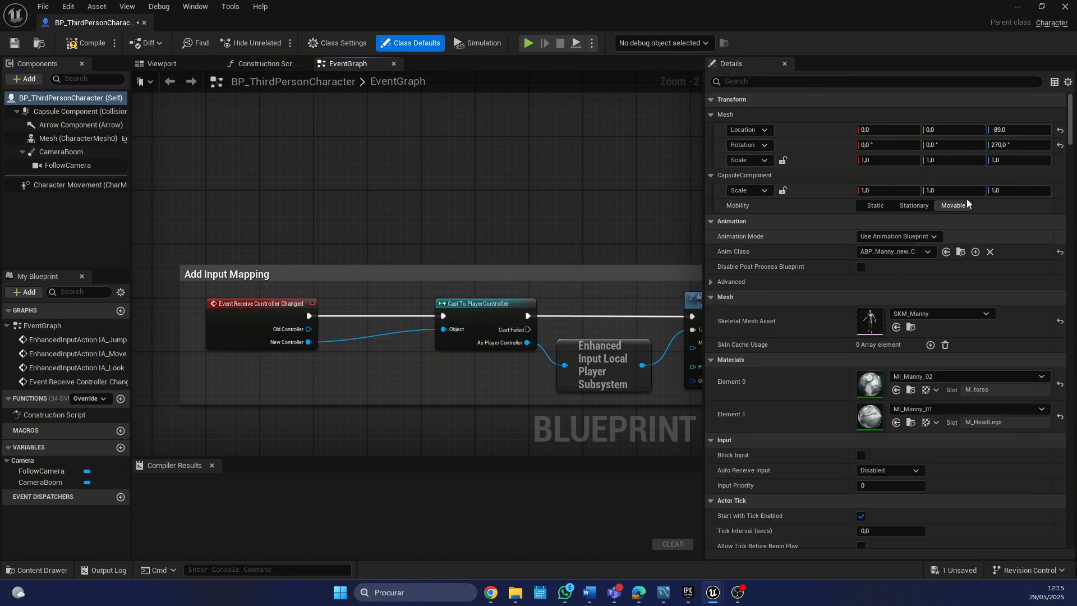
{"action": "left_click", "coordinate": [162, 64]}
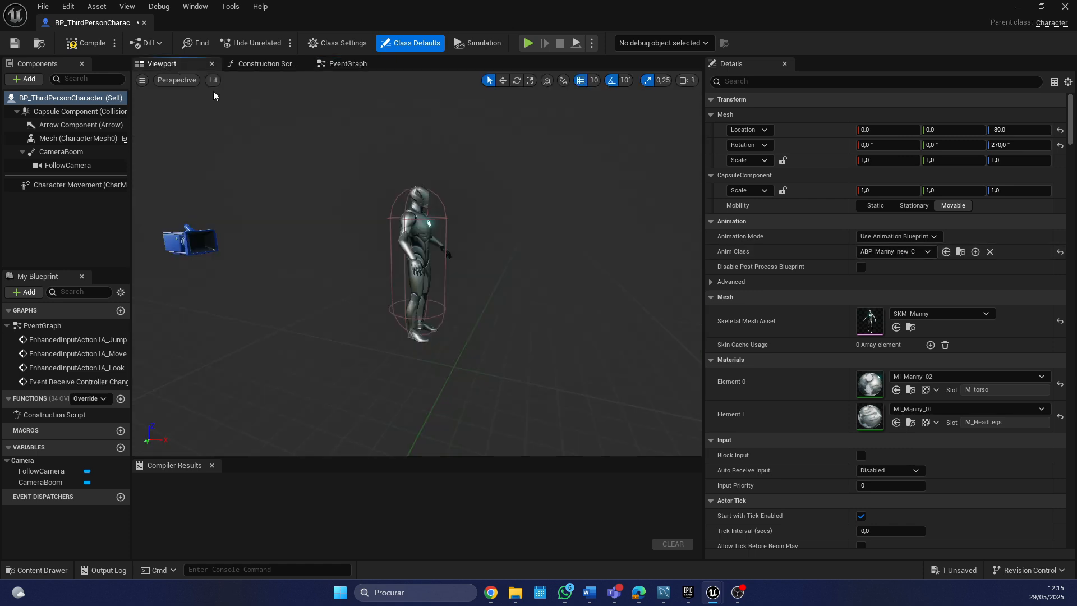
Step: Set the character's Anim Class to ABP_personagem, compile and save the blueprint, and return to the level
{"action": "left_click", "coordinate": [902, 252]}
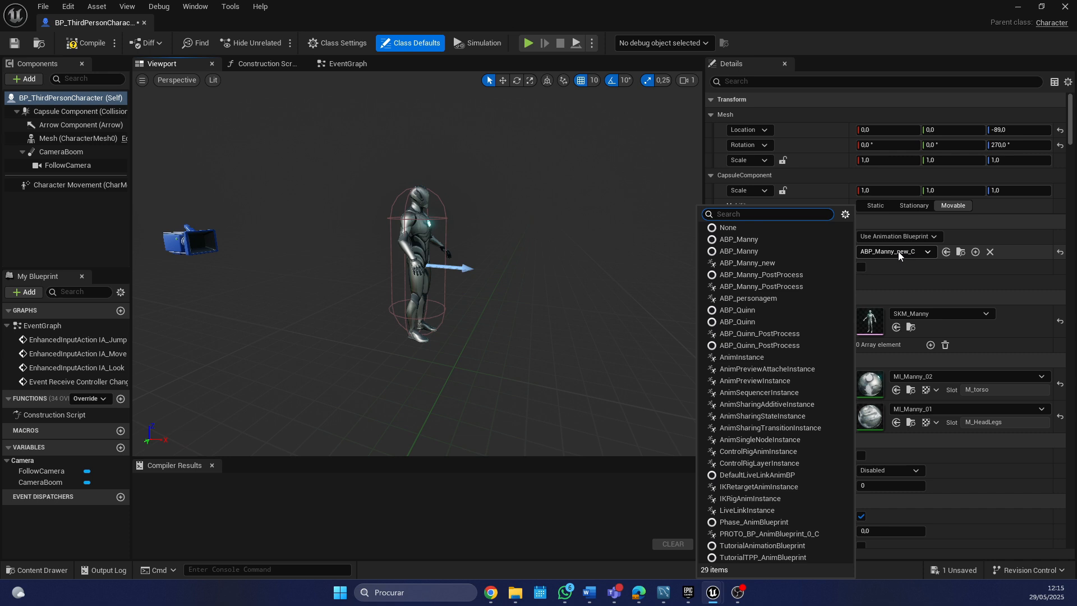
{"action": "left_click", "coordinate": [740, 297]}
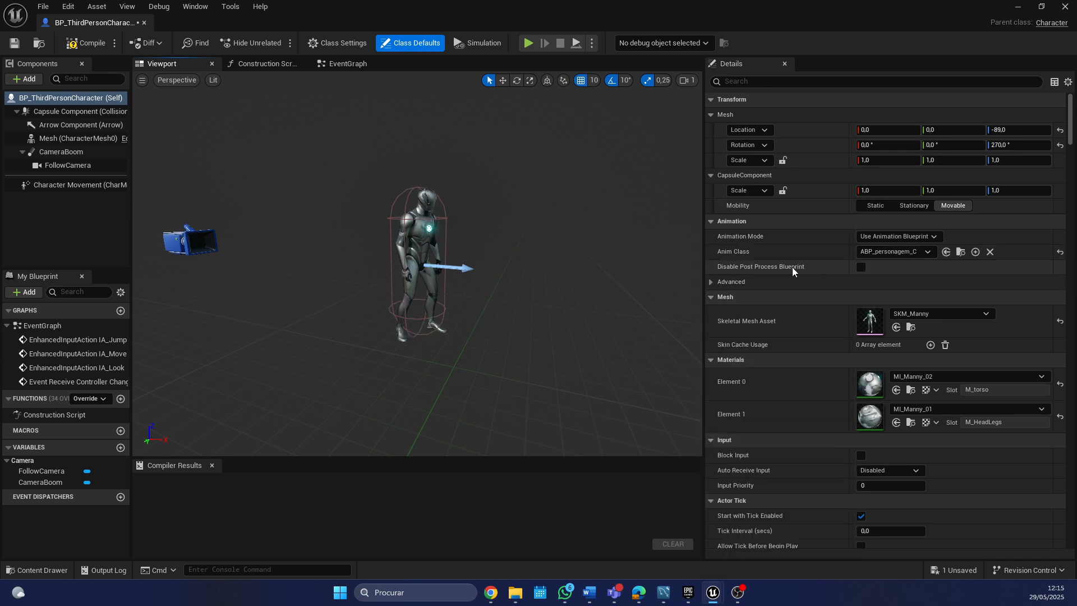
{"action": "left_click", "coordinate": [73, 49]}
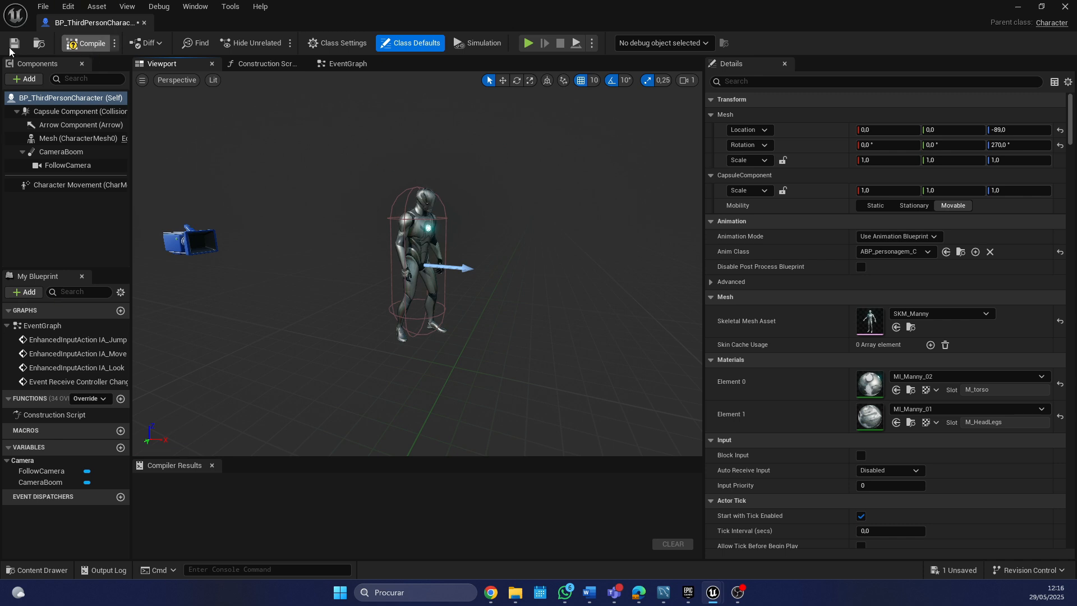
{"action": "left_click", "coordinate": [1017, 10]}
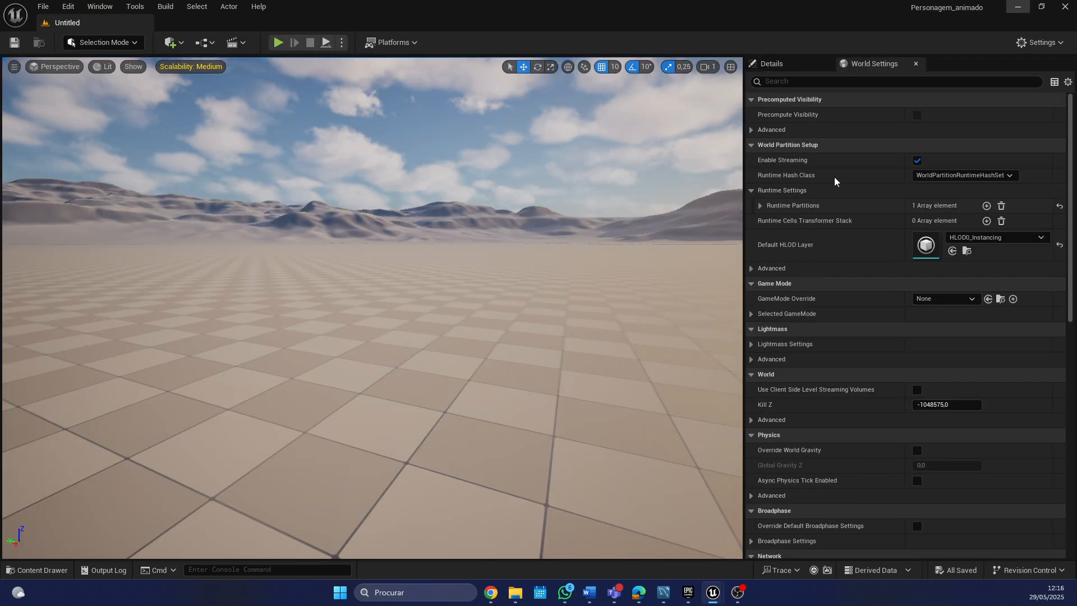
Step: Try to play the level, cancel the launch, and reopen BP_ThirdPersonCharacter to compile it again
{"action": "left_click", "coordinate": [277, 43]}
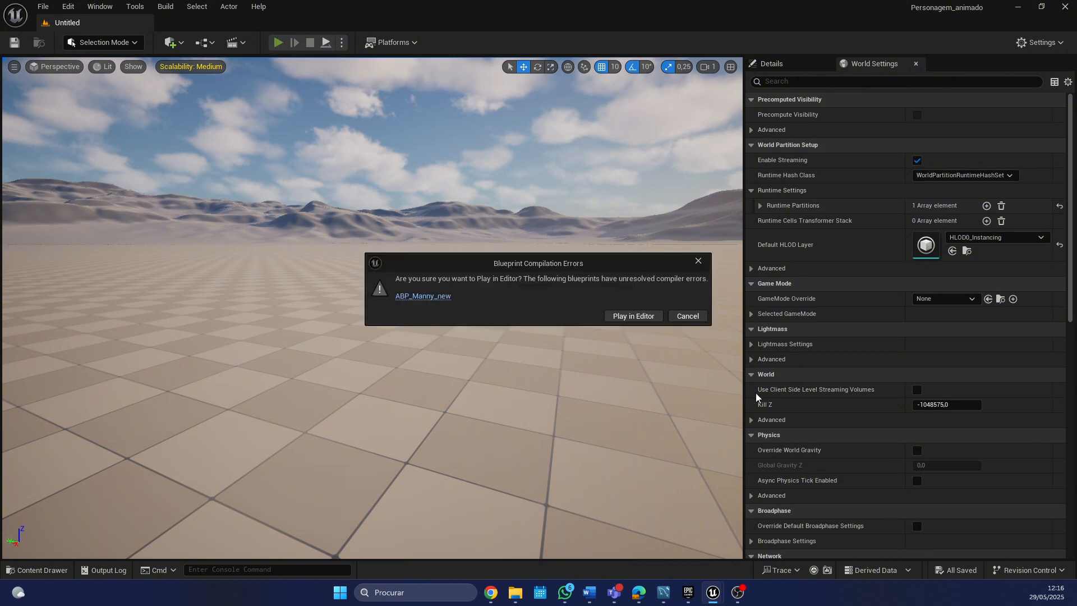
{"action": "left_click", "coordinate": [698, 261]}
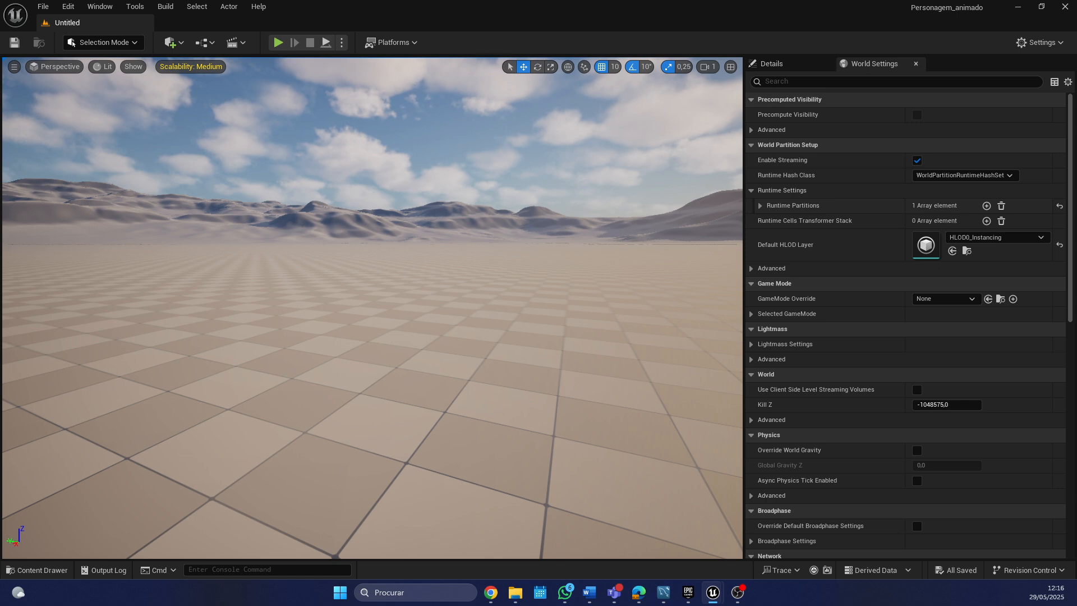
{"action": "left_click", "coordinate": [46, 573]}
{"action": "double_click", "coordinate": [120, 384]}
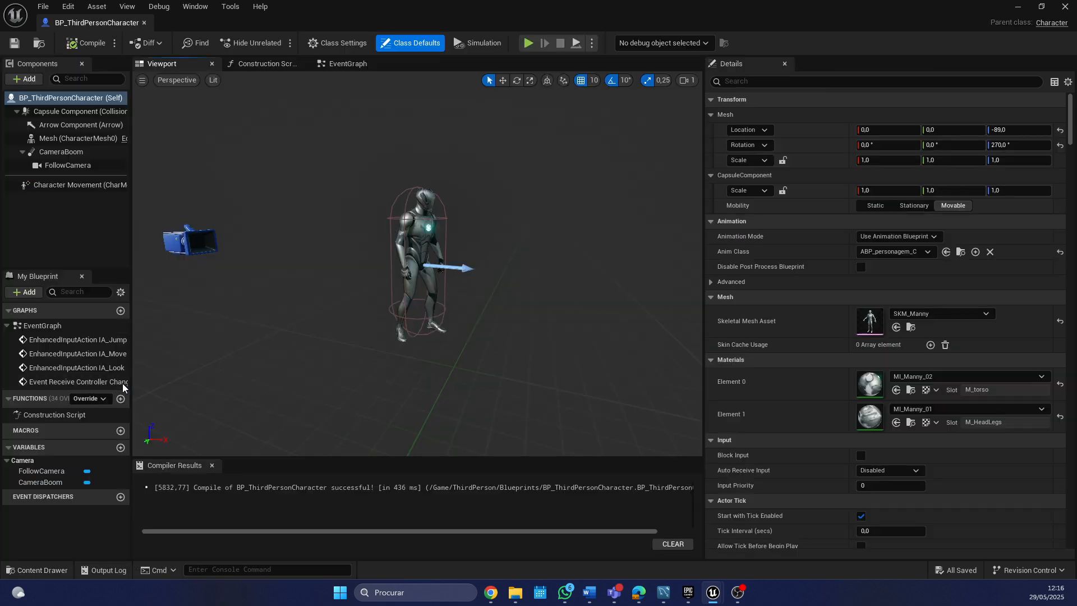
{"action": "left_click", "coordinate": [89, 43]}
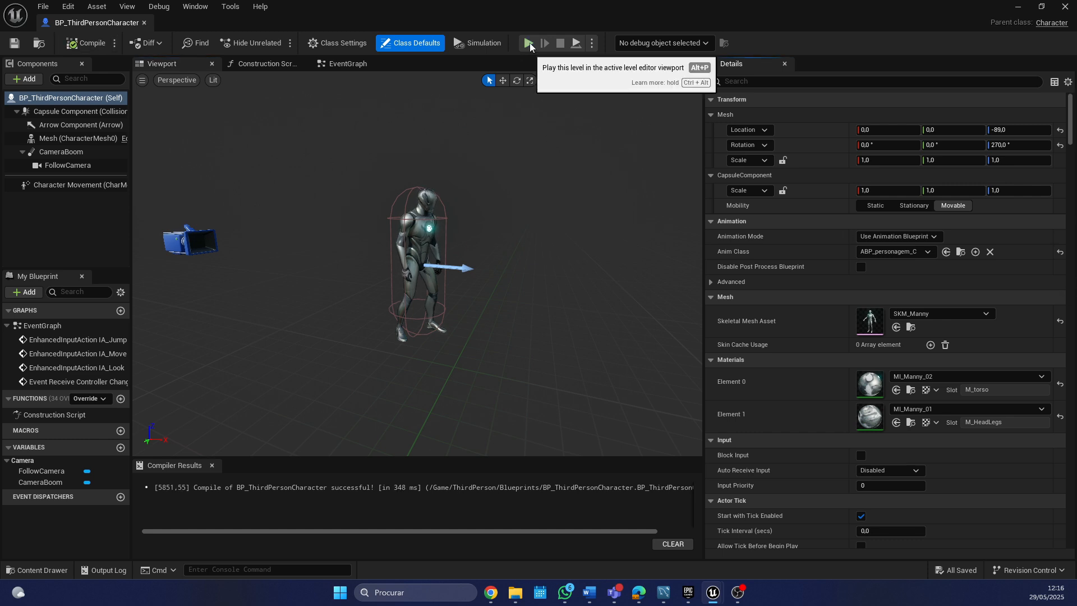
Step: Play-test the level despite the unresolved compiler errors, stop it, and save and close BP_ThirdPersonCharacter
{"action": "left_click", "coordinate": [530, 45]}
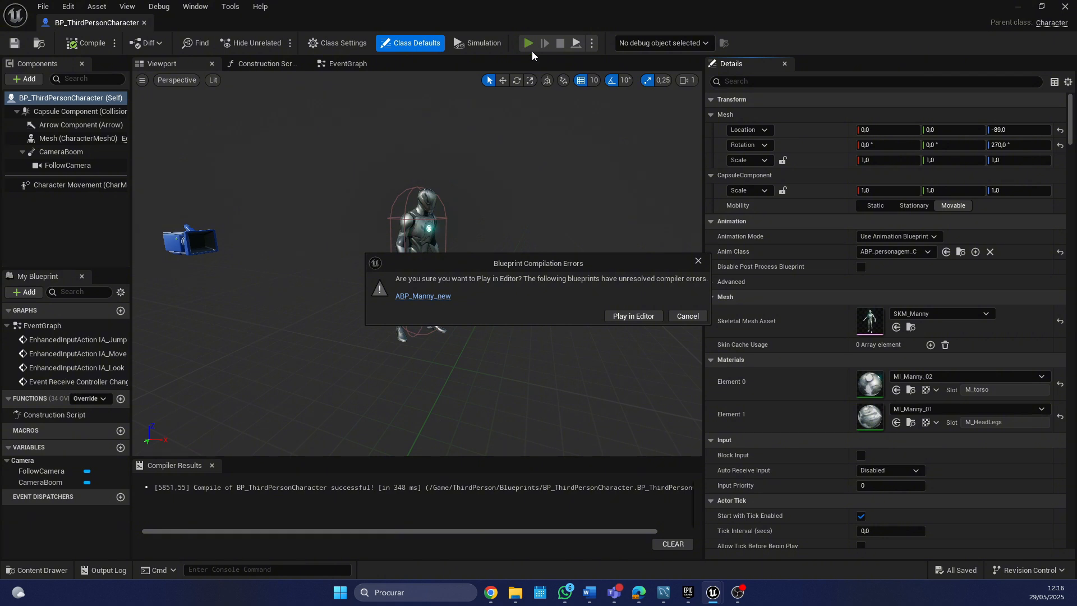
{"action": "left_click", "coordinate": [631, 316]}
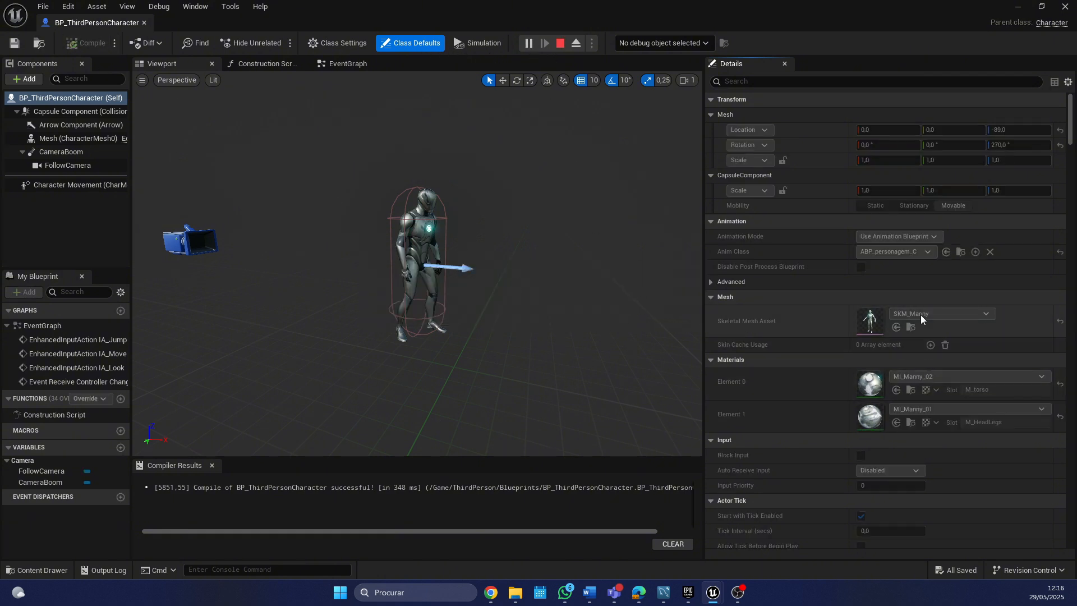
{"action": "left_click", "coordinate": [661, 544]}
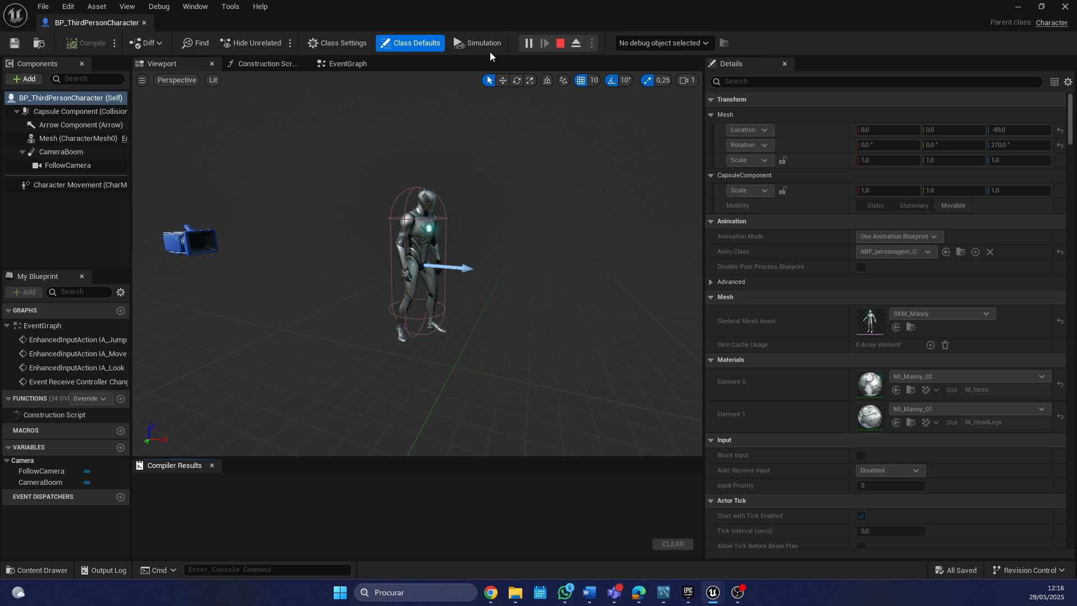
{"action": "left_click", "coordinate": [565, 44]}
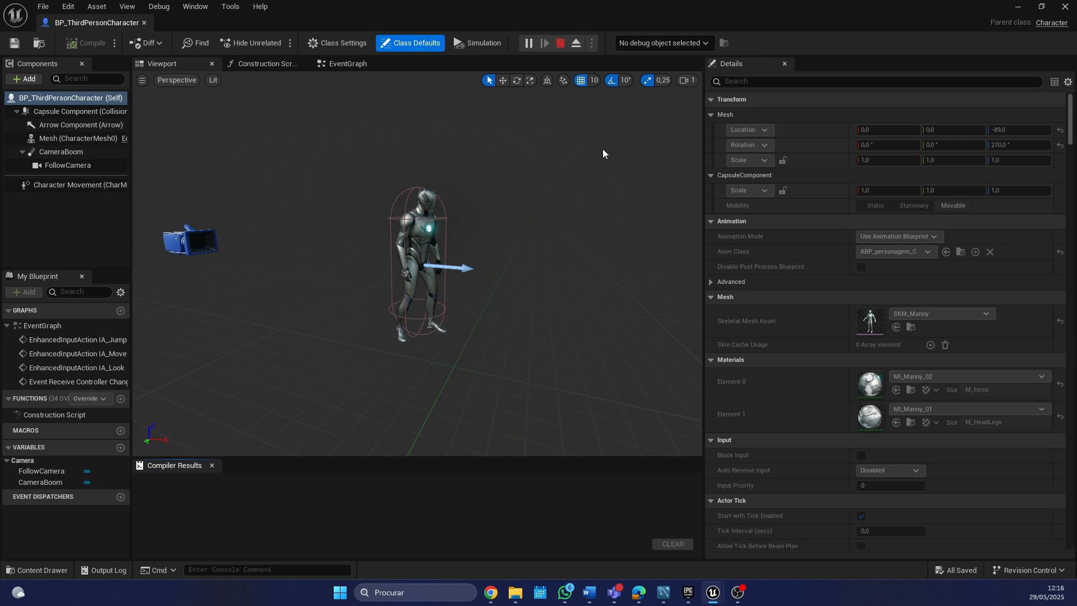
{"action": "left_click", "coordinate": [14, 43]}
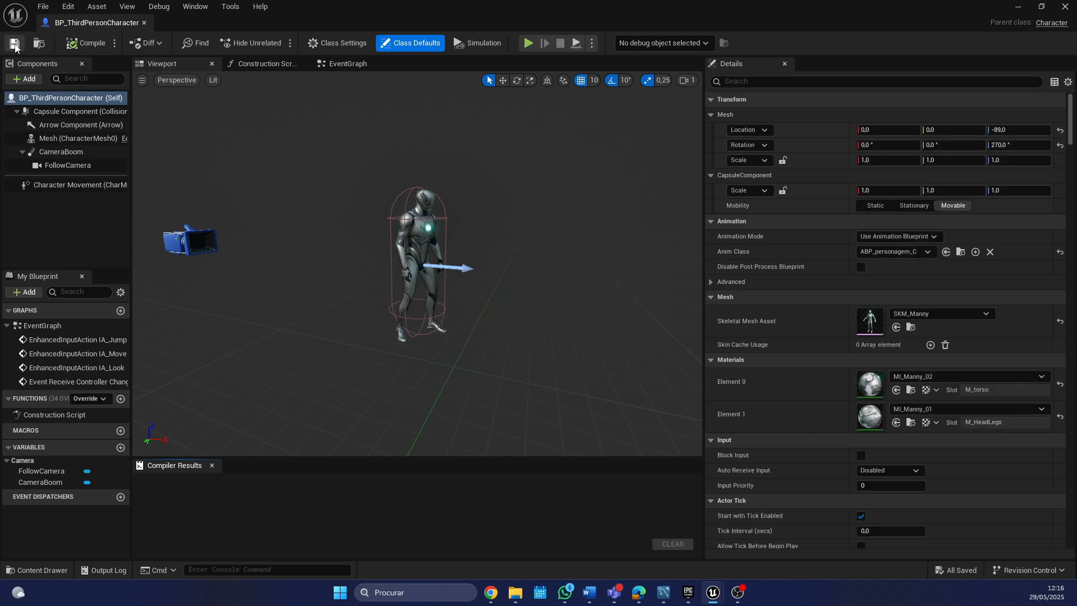
{"action": "left_click", "coordinate": [1064, 6]}
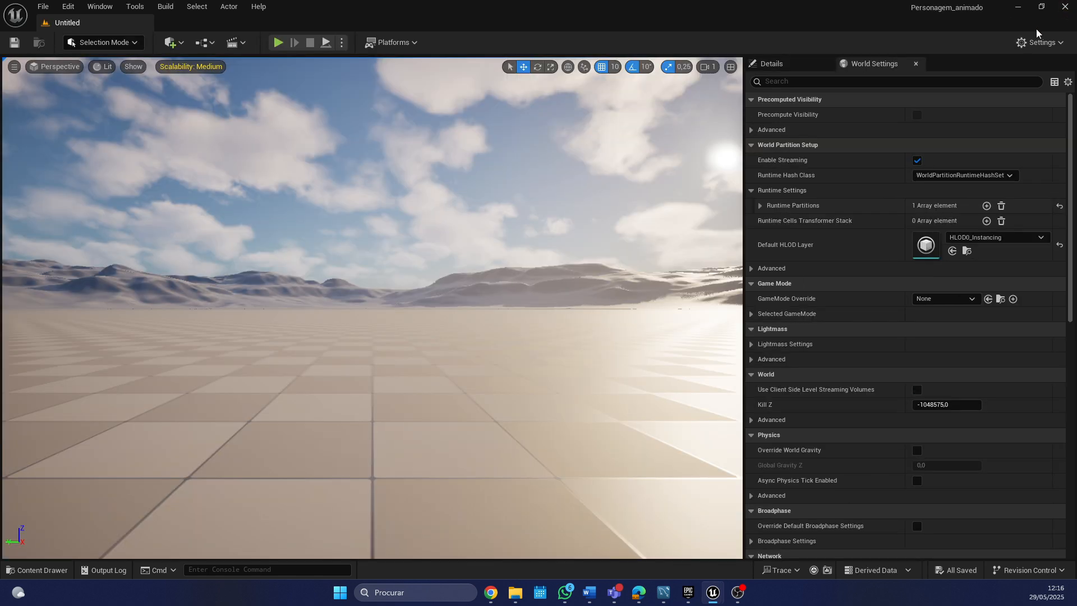
Step: Play-test the level without a game mode override, then set GameMode Override to BP_ThirdPersonGameMode and play-test it again
{"action": "left_click", "coordinate": [276, 43]}
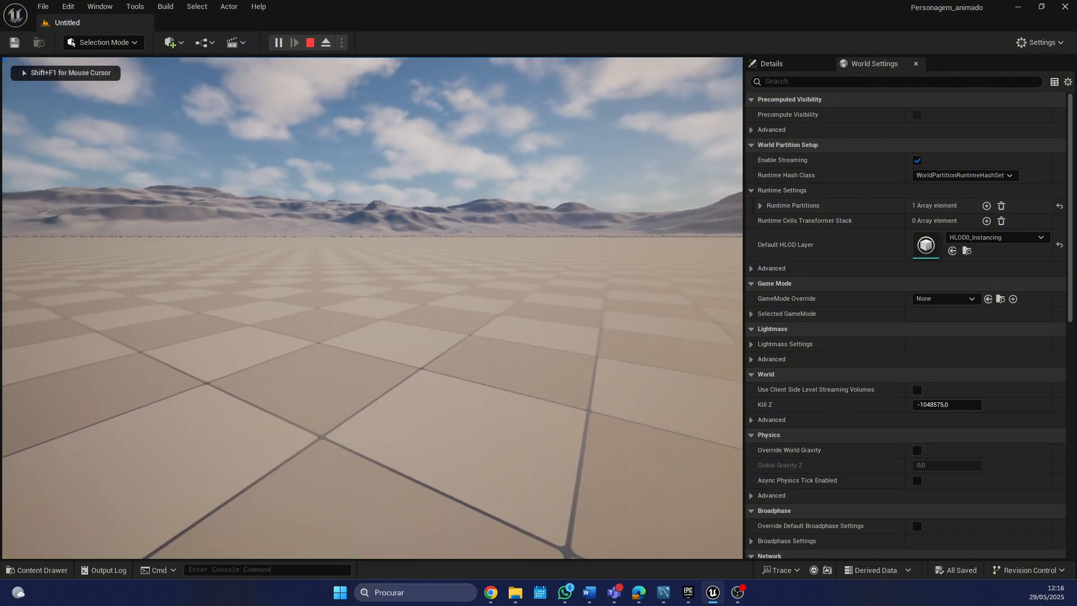
{"action": "key", "text": "Escape"}
{"action": "left_click", "coordinate": [936, 295]}
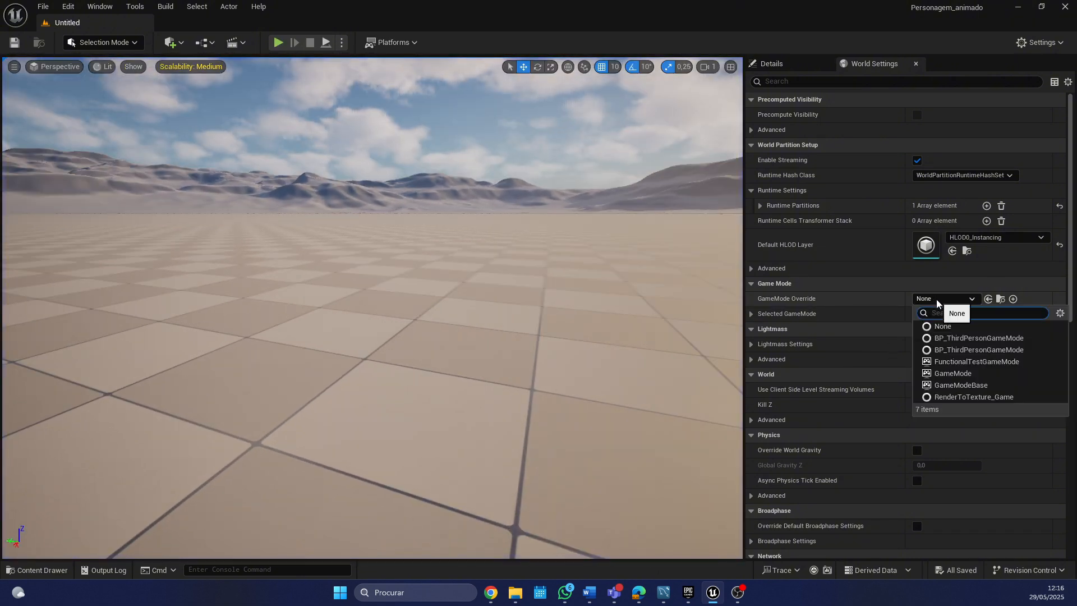
{"action": "left_click", "coordinate": [960, 339]}
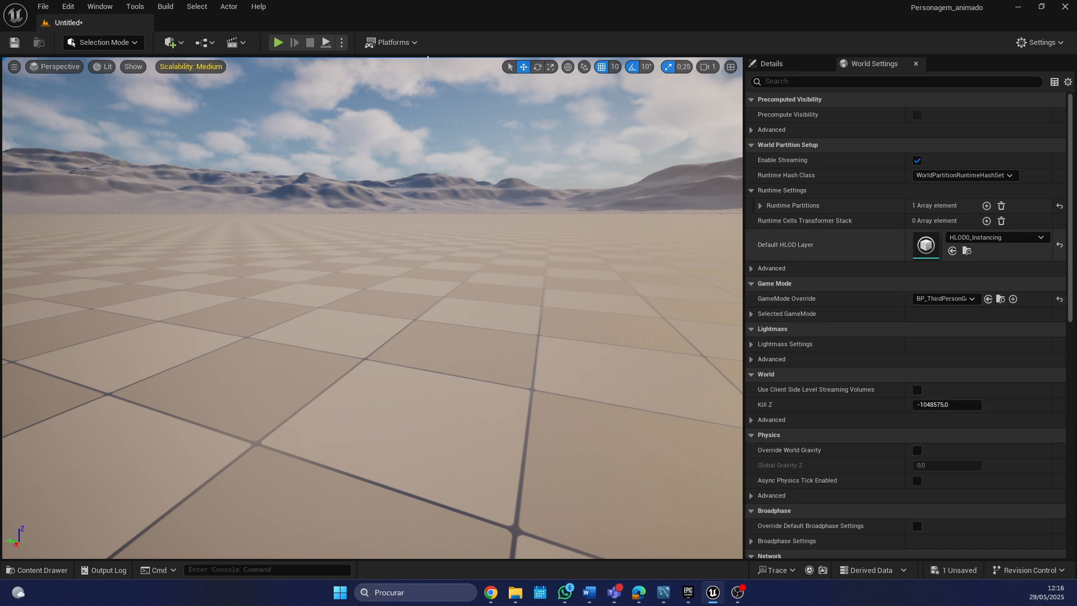
{"action": "left_click", "coordinate": [279, 44]}
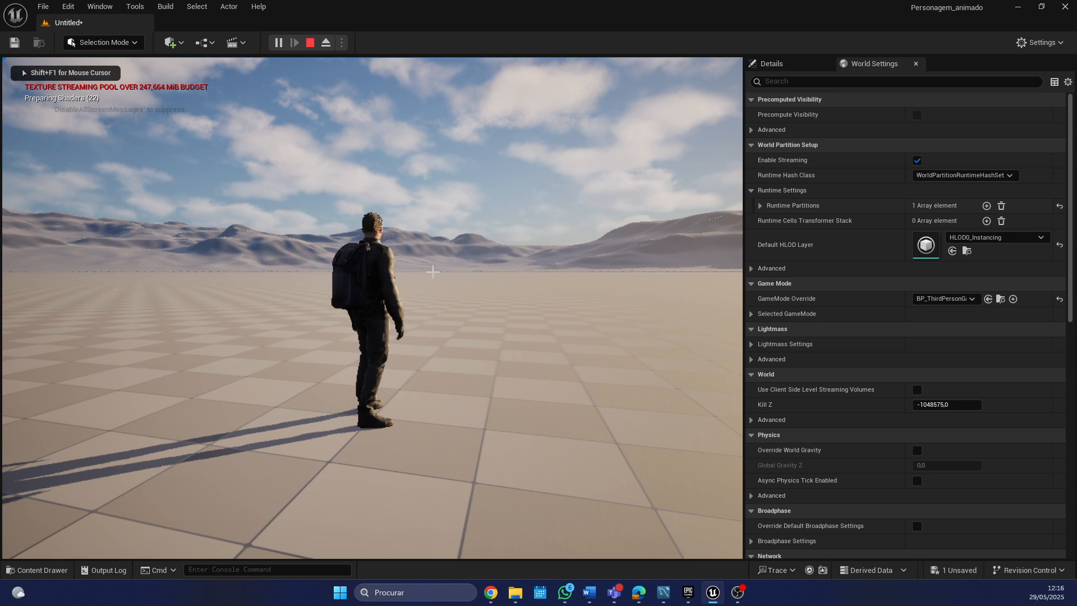
{"action": "key", "text": "Escape"}
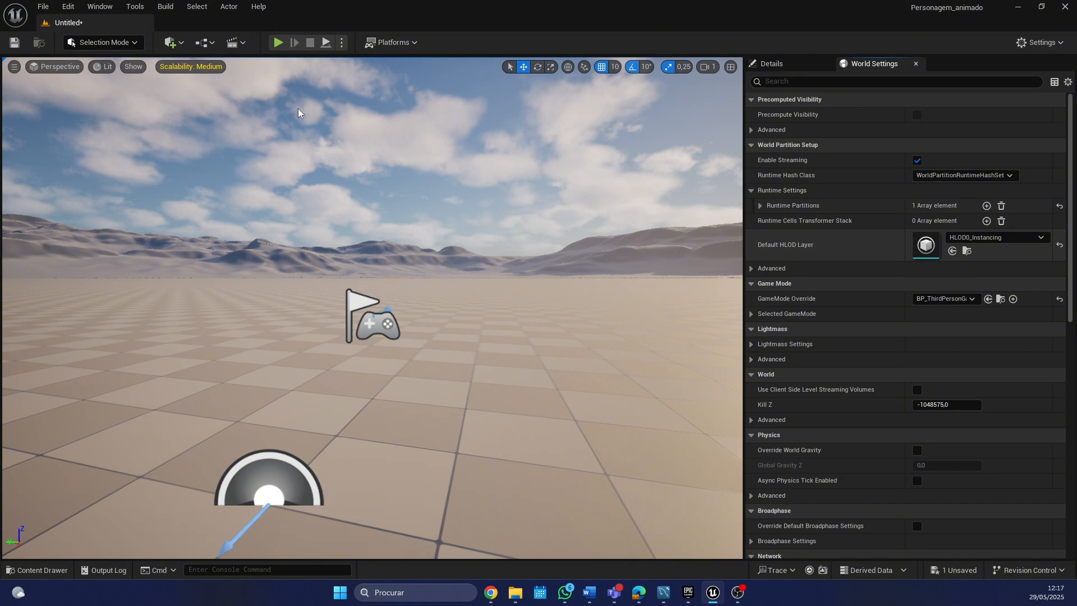
Step: Try the second BP_ThirdPersonGameMode entry as the level's GameMode Override, play-test the level, and stop the session
{"action": "left_click", "coordinate": [946, 299]}
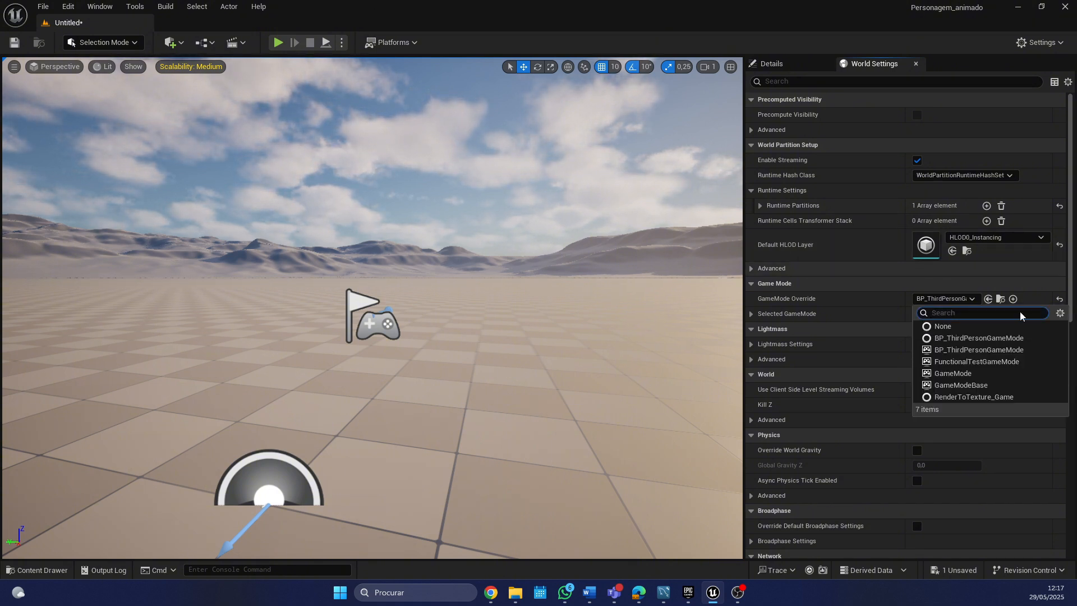
{"action": "left_click", "coordinate": [978, 349]}
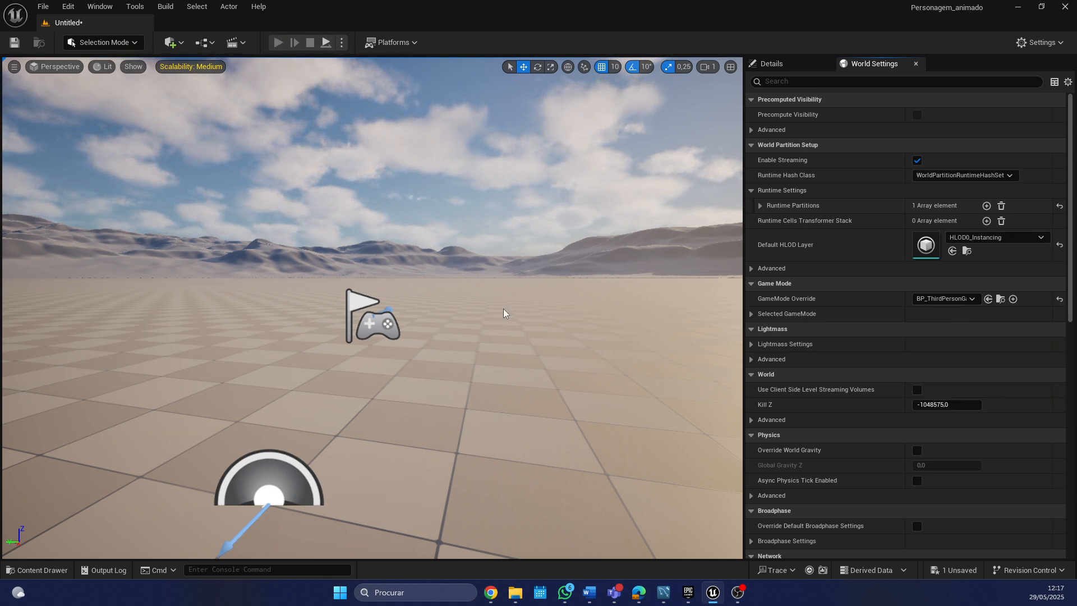
{"action": "key", "text": "alt+p"}
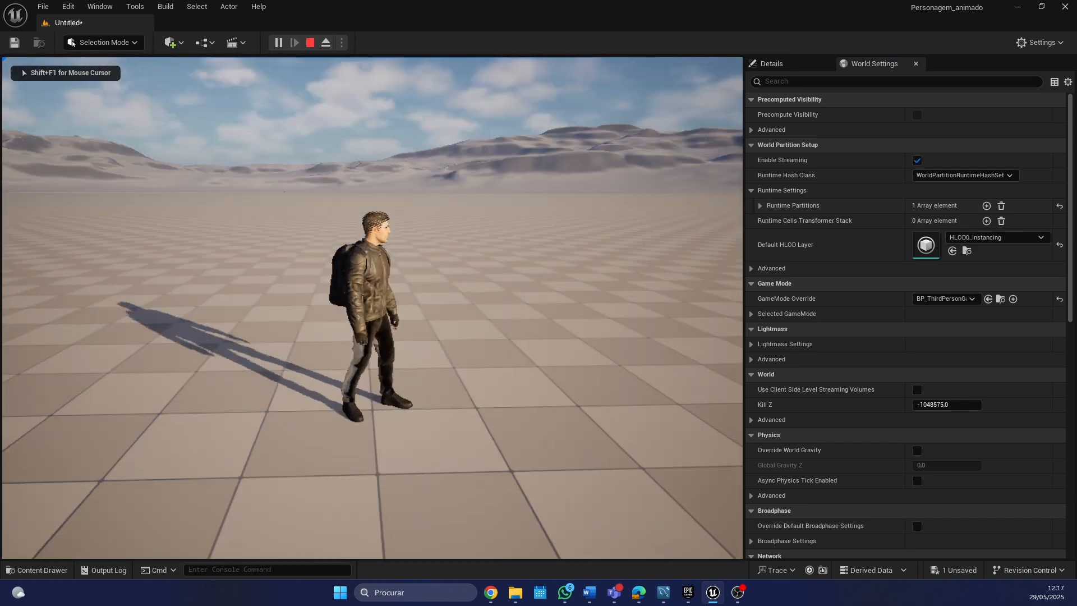
{"action": "key", "text": "shift+F1"}
{"action": "key", "text": "Escape"}
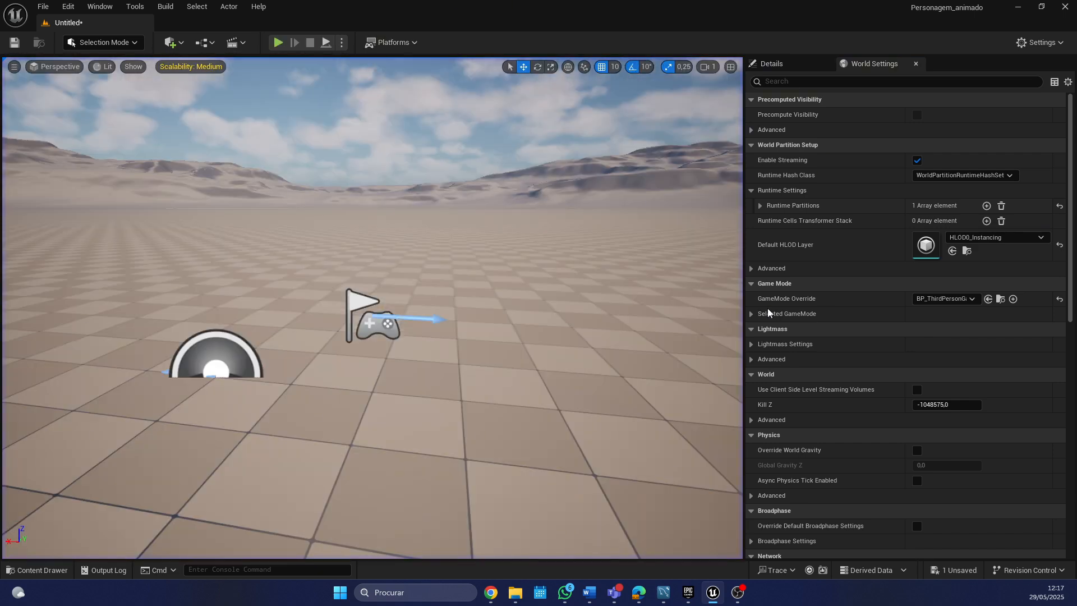
Step: Set the level's GameMode Override to the first BP_ThirdPersonGameMode entry, play-test the character's movement in all directions, and stop
{"action": "left_click", "coordinate": [942, 301]}
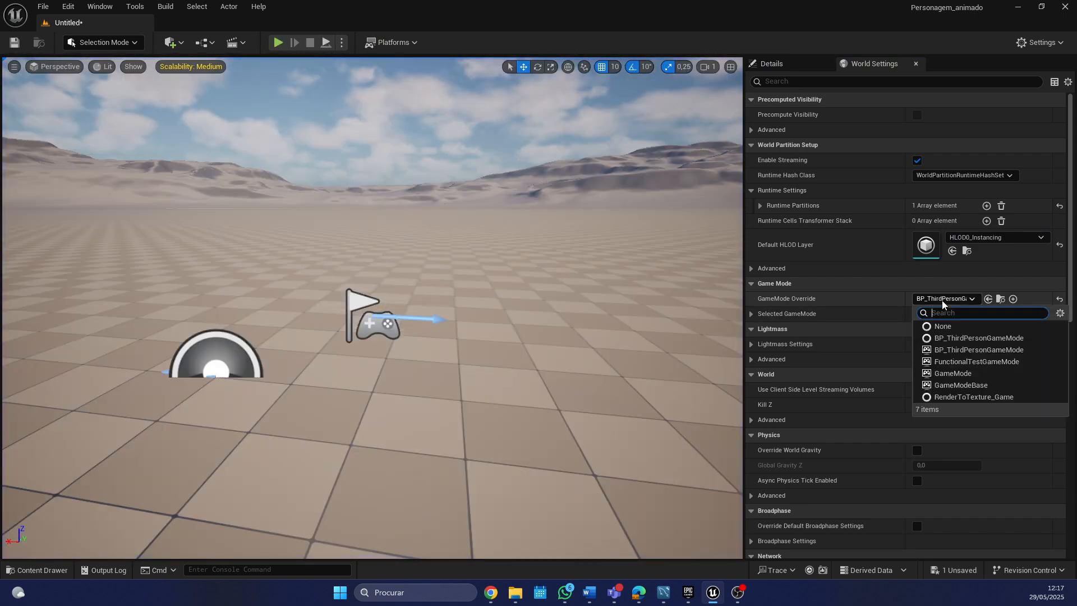
{"action": "left_click", "coordinate": [966, 337]}
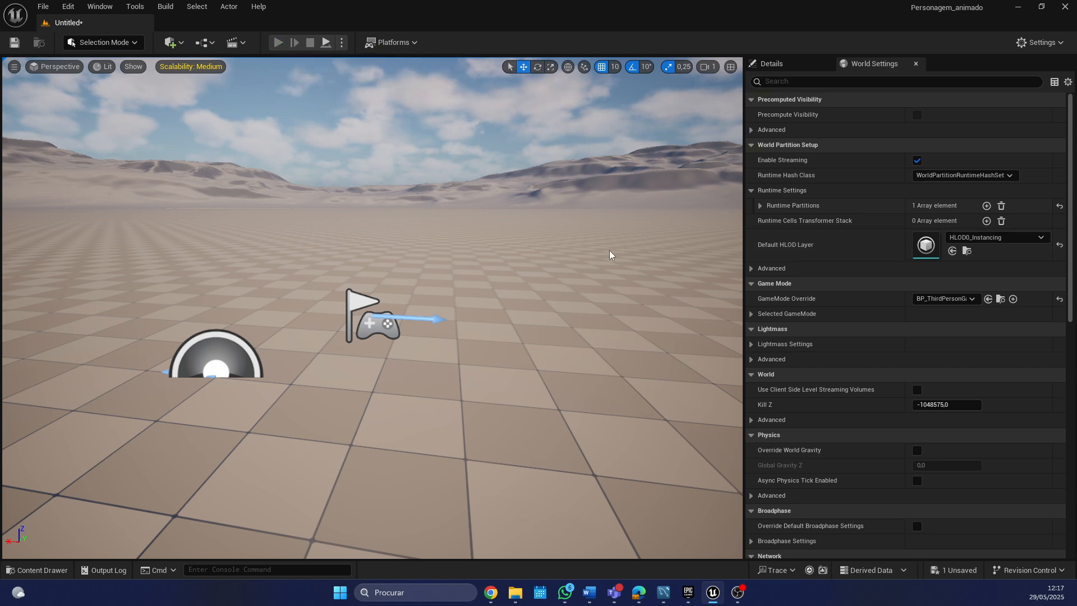
{"action": "key", "text": "alt+p"}
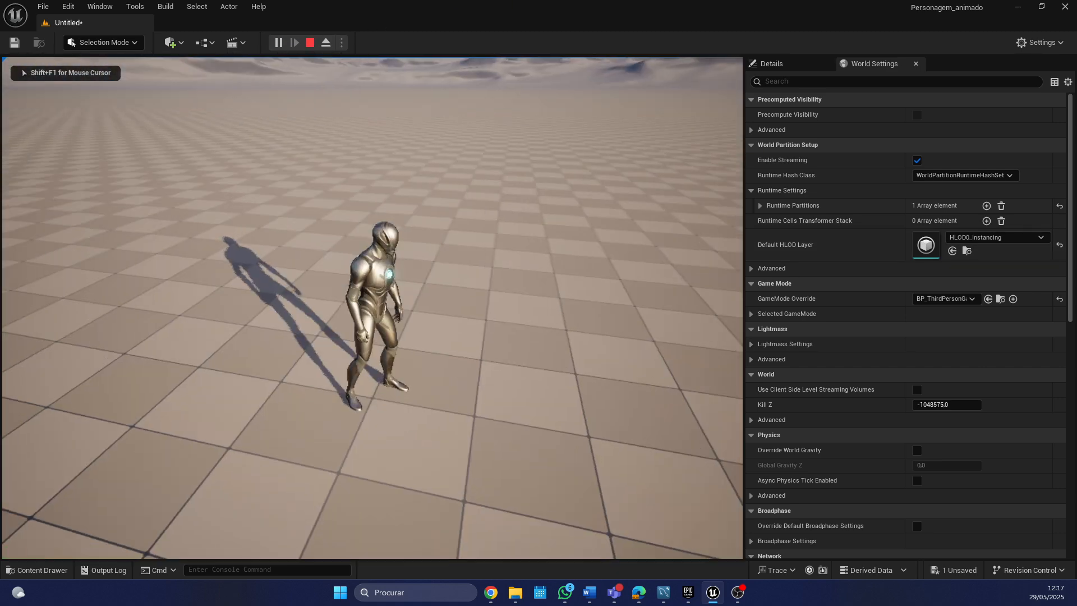
{"action": "key", "text": "w"}
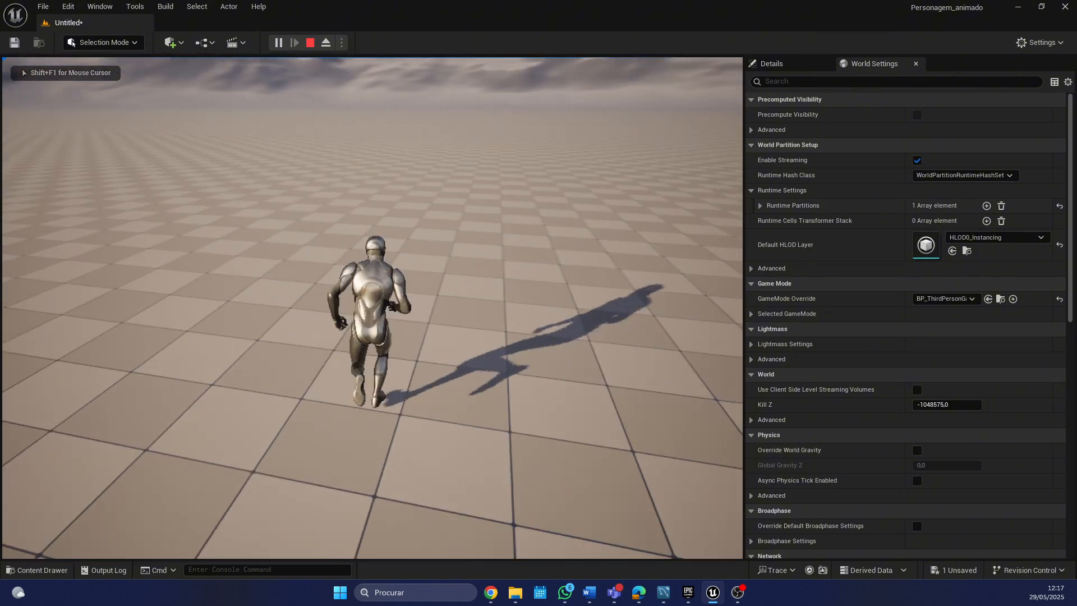
{"action": "key", "text": "s"}
{"action": "key", "text": "d"}
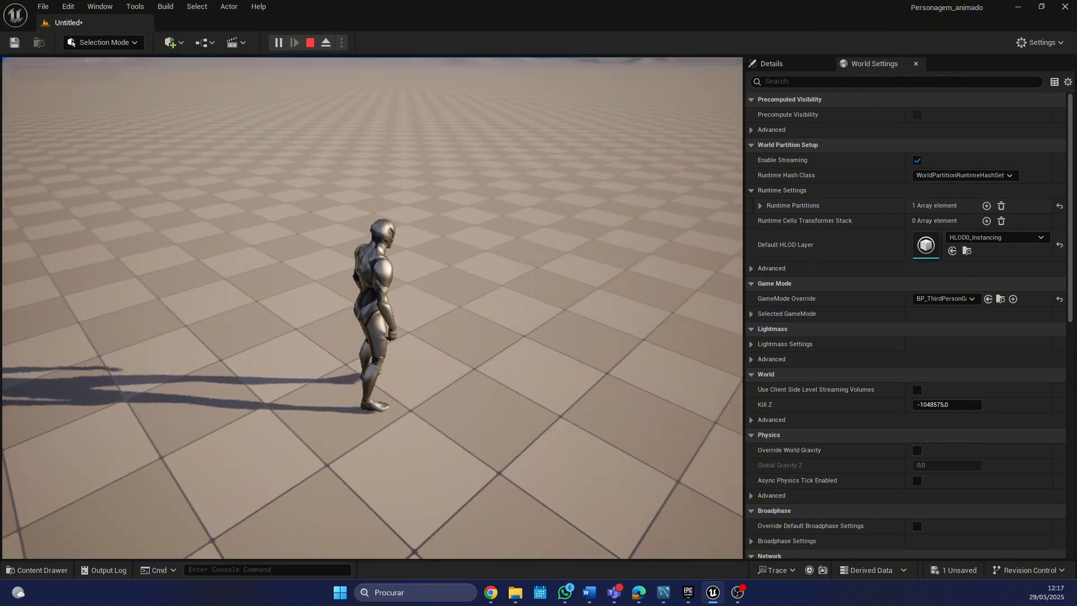
{"action": "key", "text": "w"}
{"action": "key", "text": "s"}
{"action": "key", "text": "d"}
{"action": "key", "text": "a"}
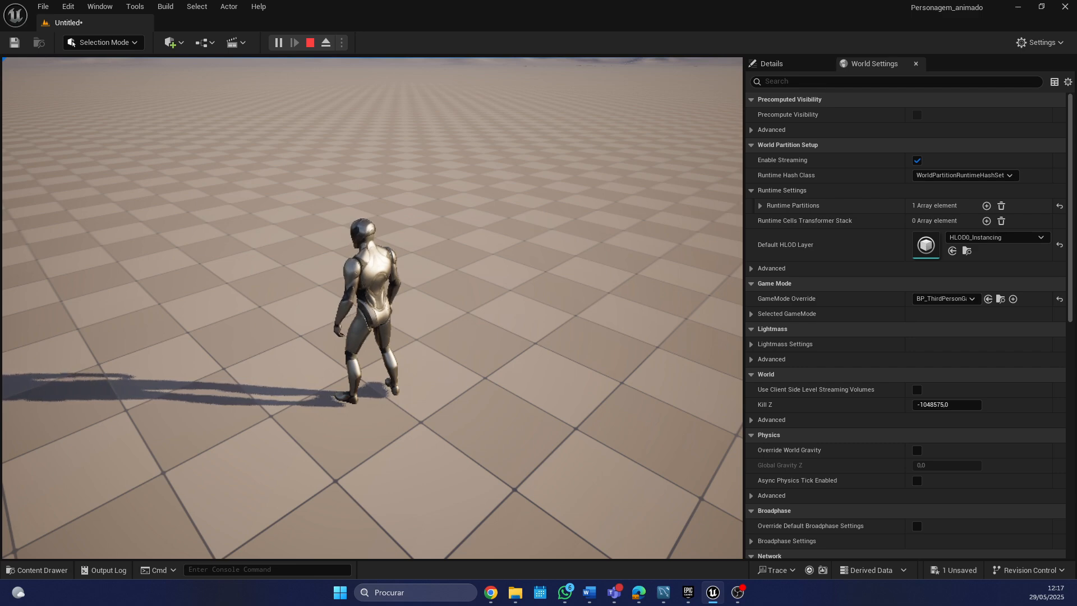
{"action": "key", "text": "Escape"}
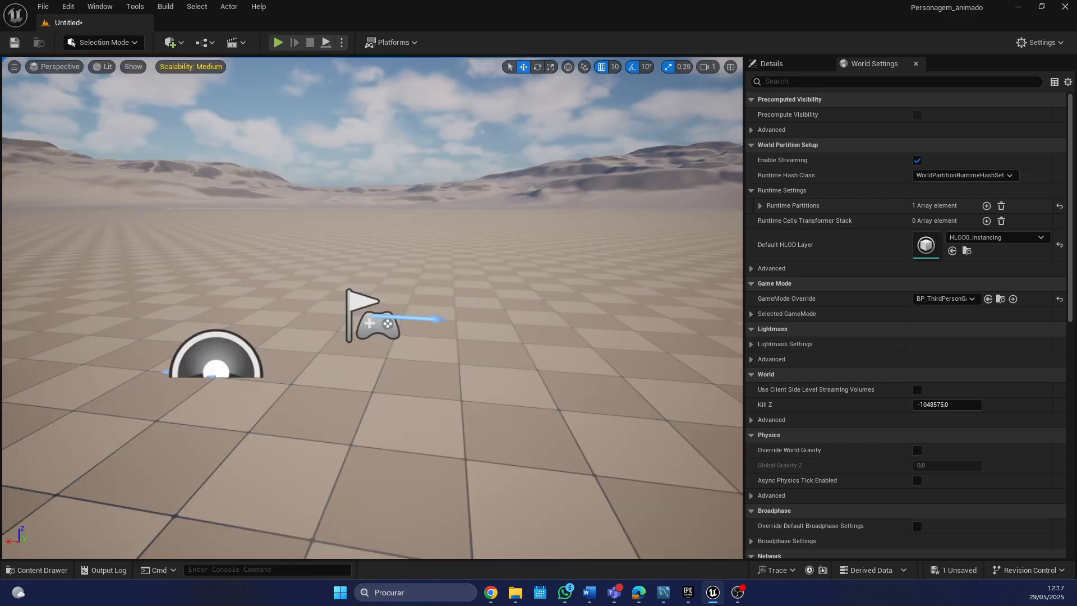